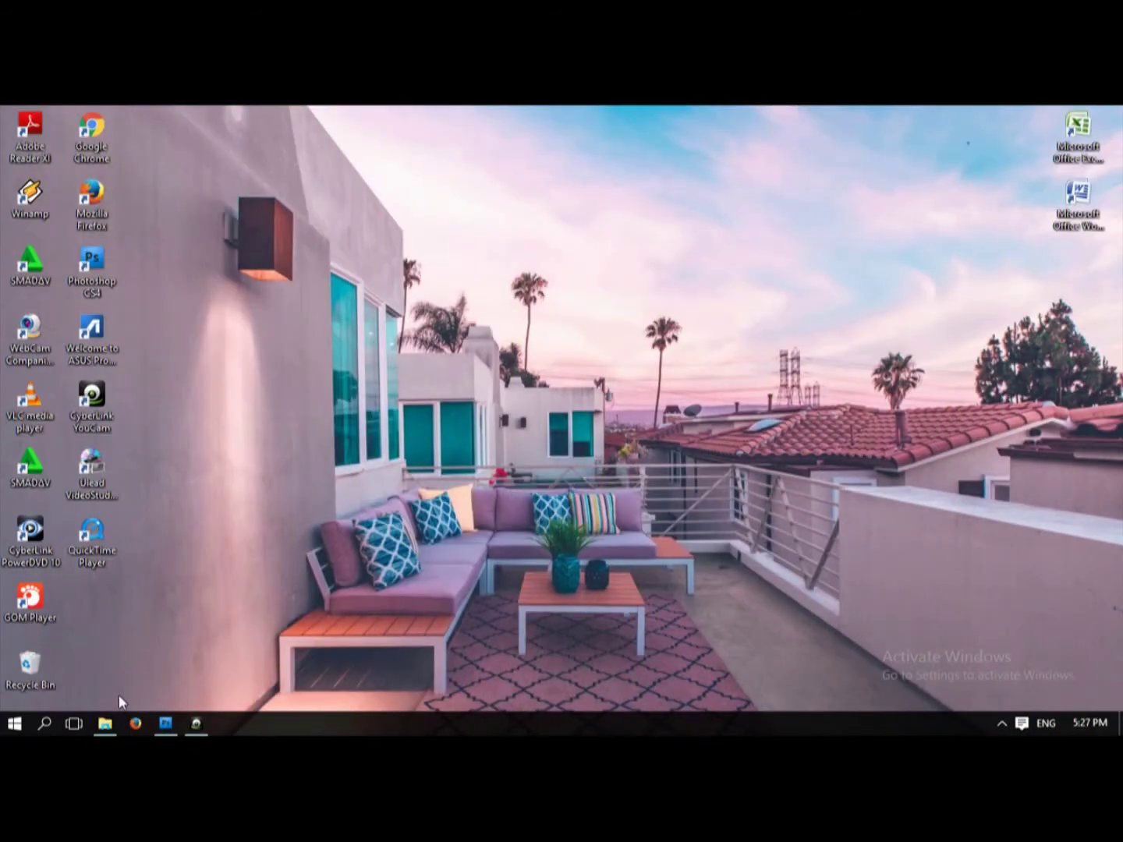
Open File Explorer on Local Disk (D:) and select the foto photo
left_click(105, 723)
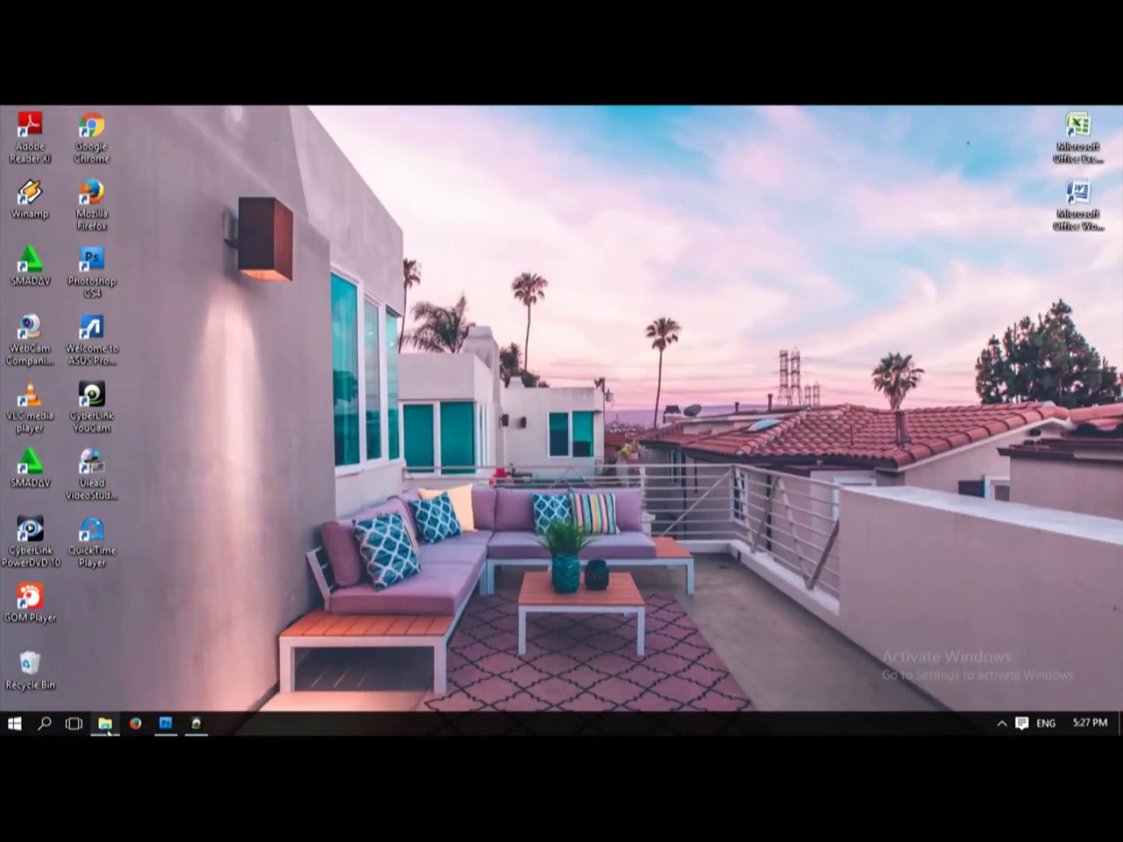
left_click(105, 722)
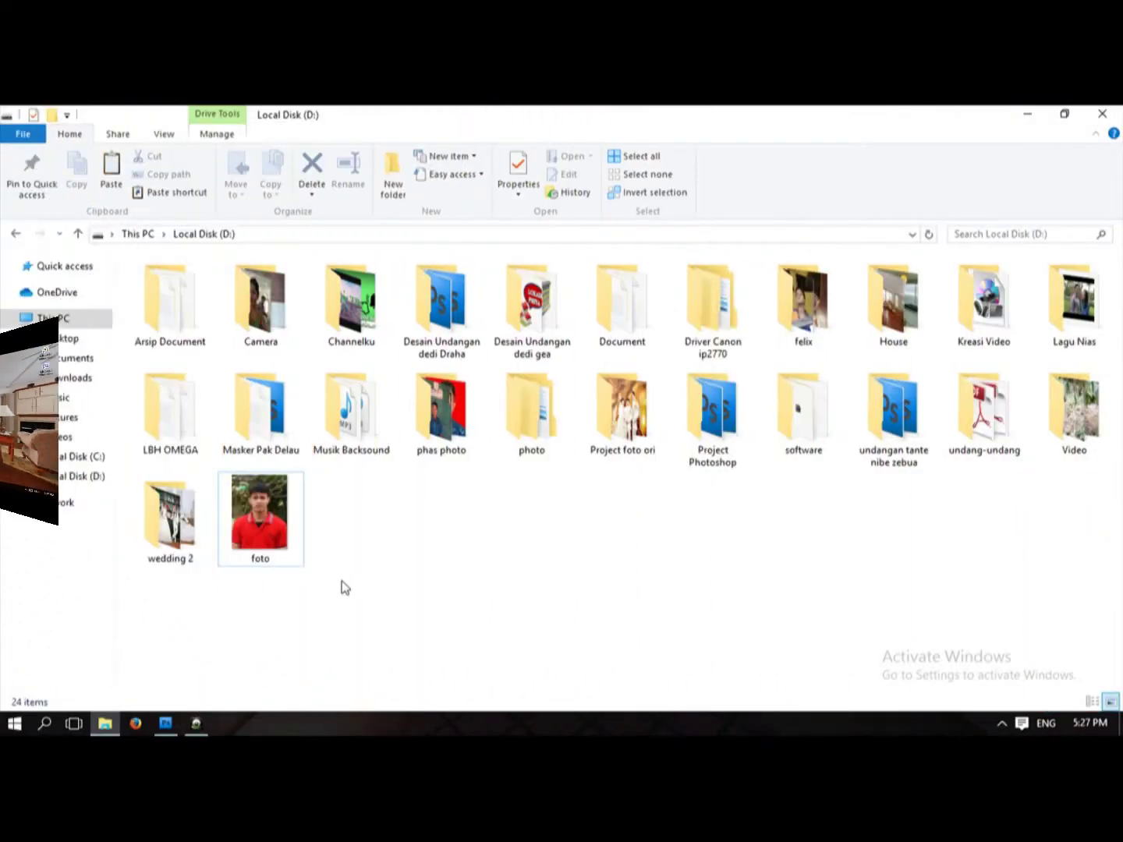
left_click(283, 551)
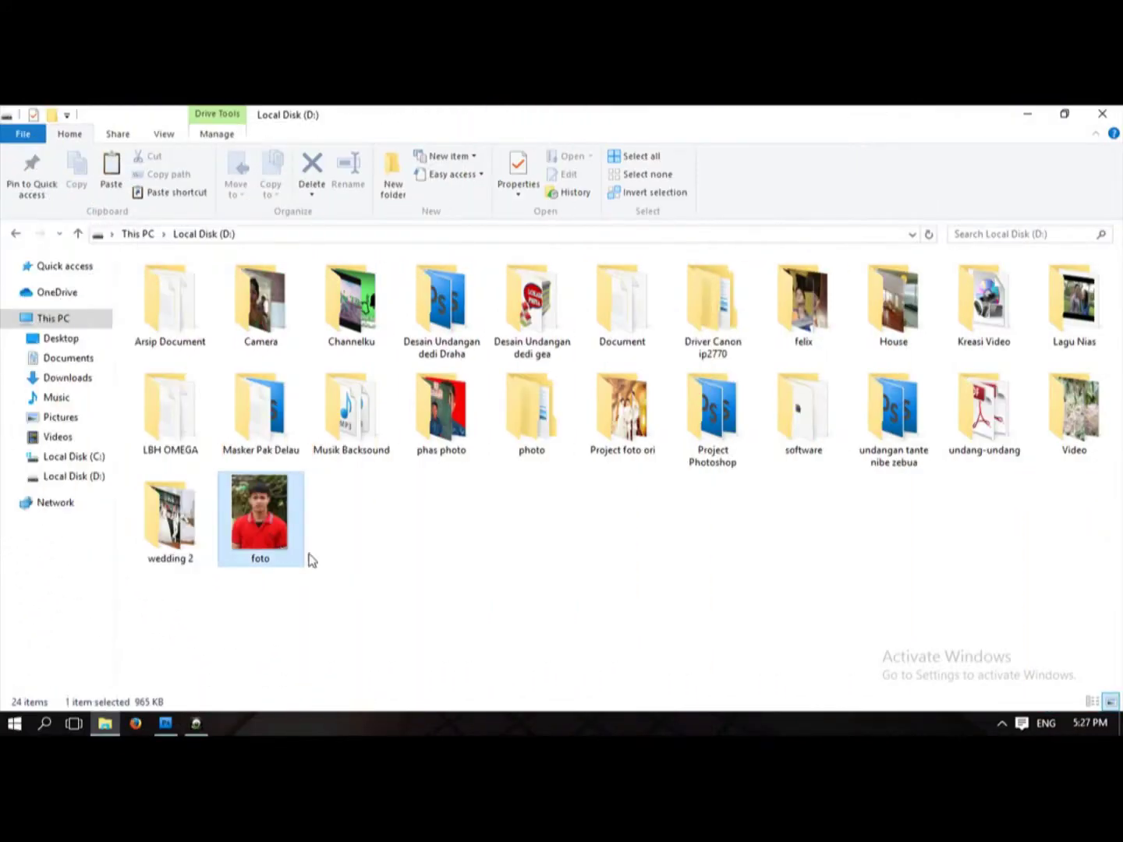
mouse_move(259, 513)
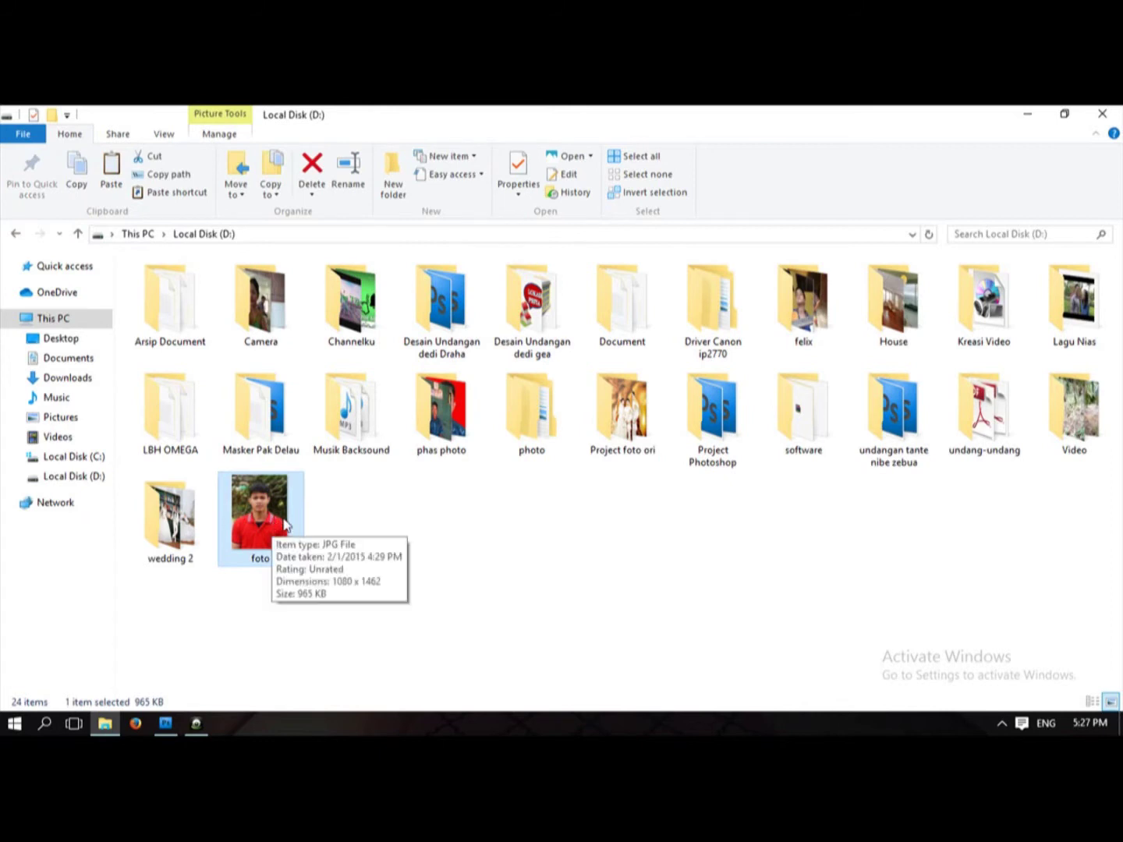
Deselect foto, minimize File Explorer and bring the empty Photoshop workspace forward
left_click(346, 524)
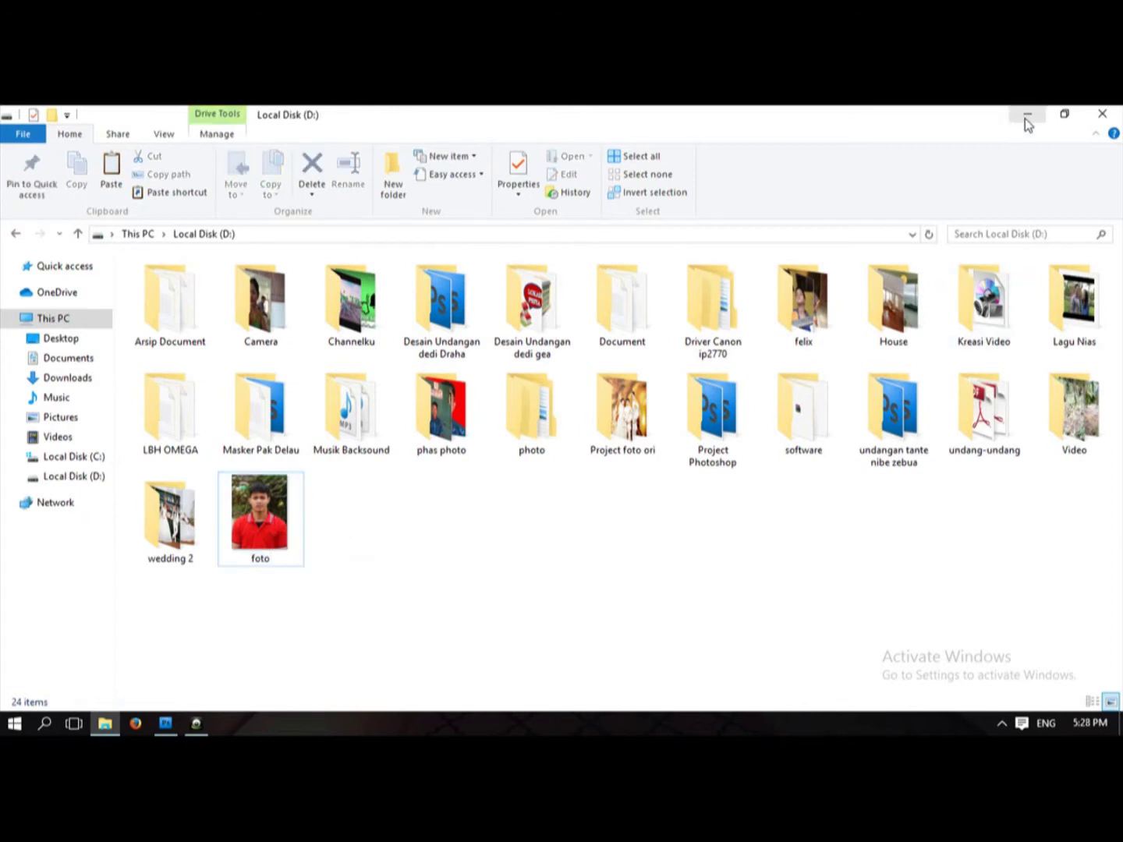
left_click(1026, 118)
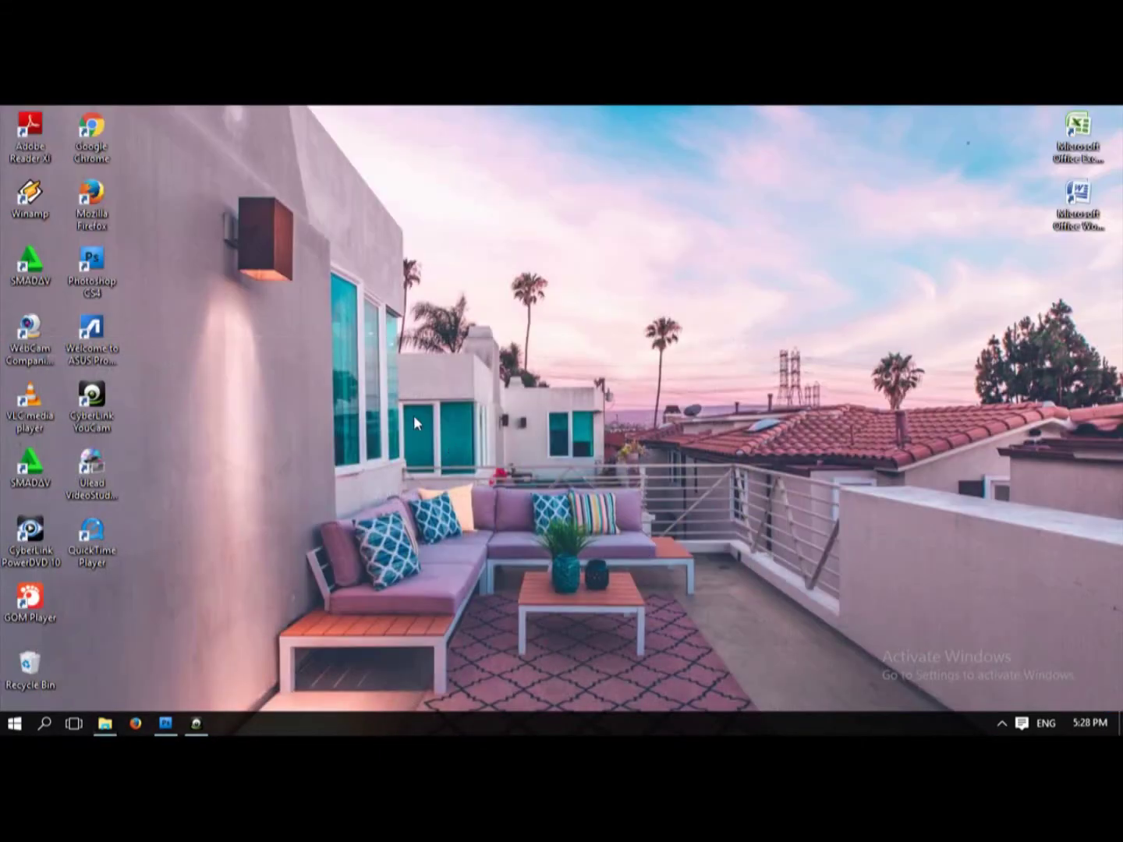
left_click(170, 722)
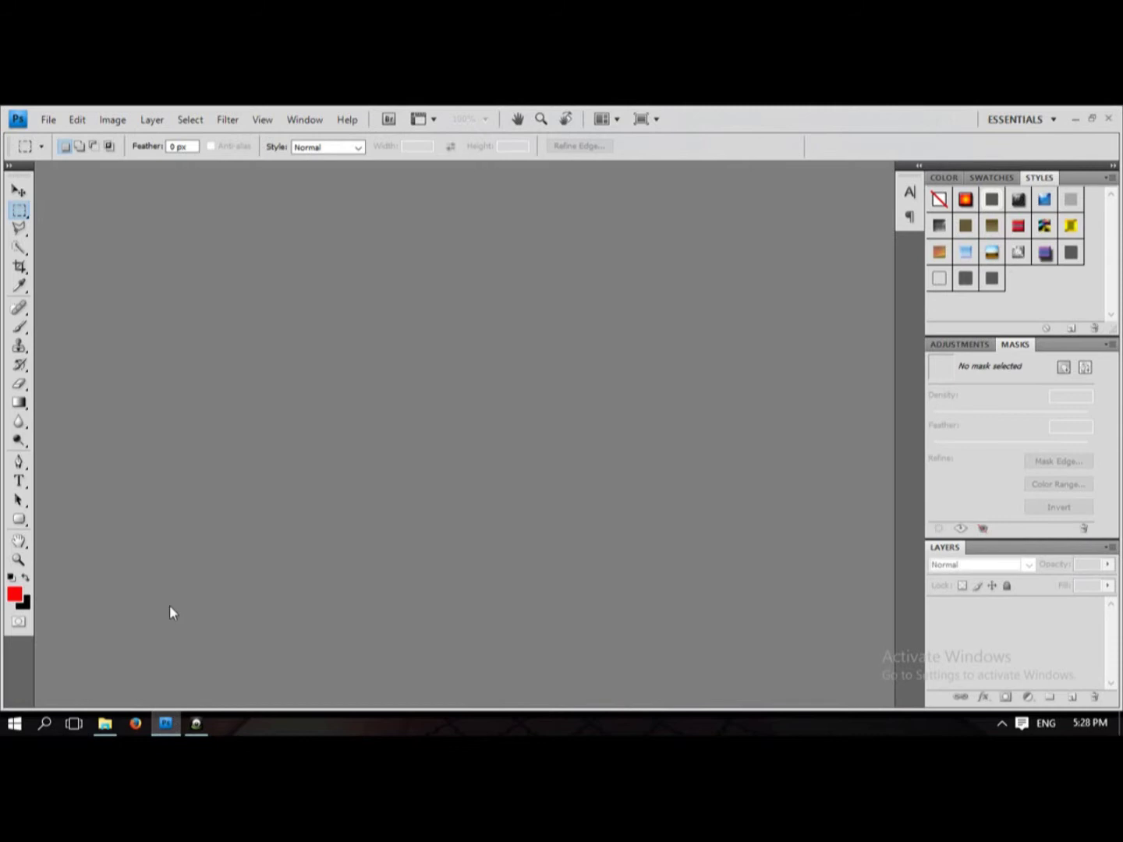
Create a new International Paper A4 document (210 × 297 mm) at 300 pixels/cm
left_click(46, 120)
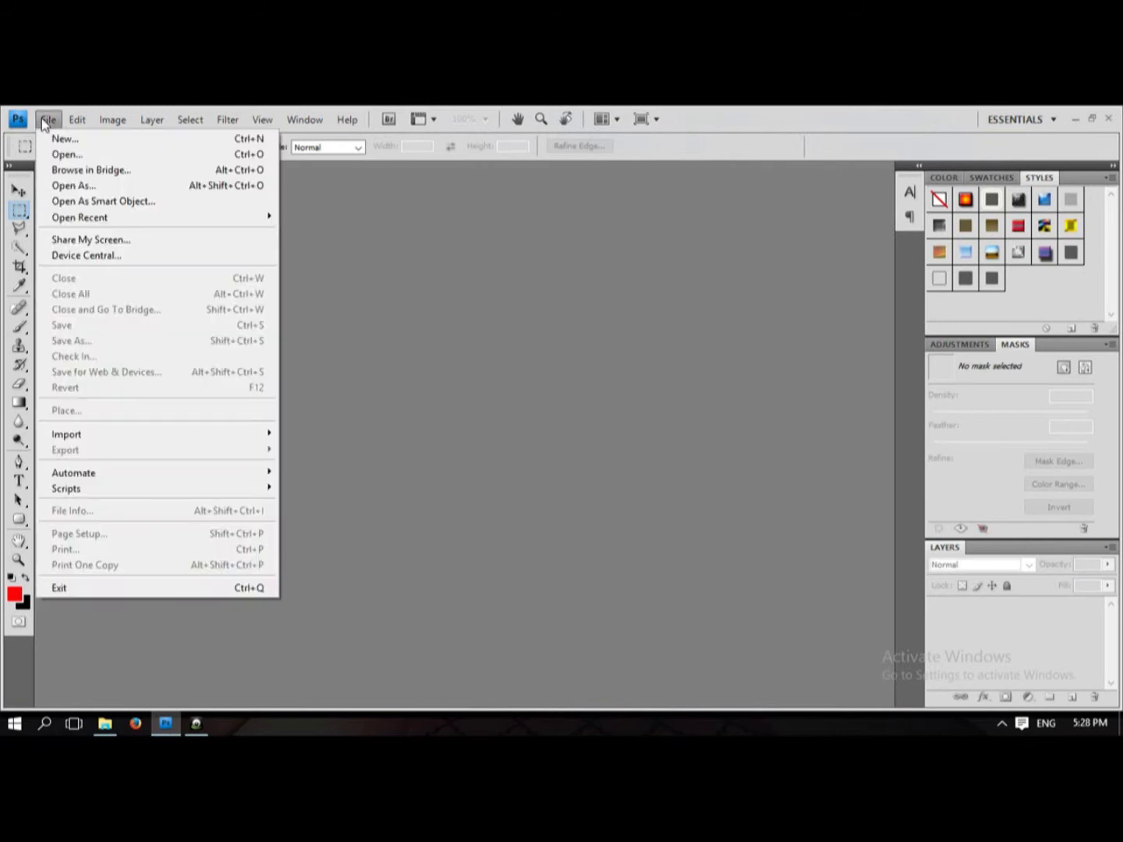
left_click(67, 155)
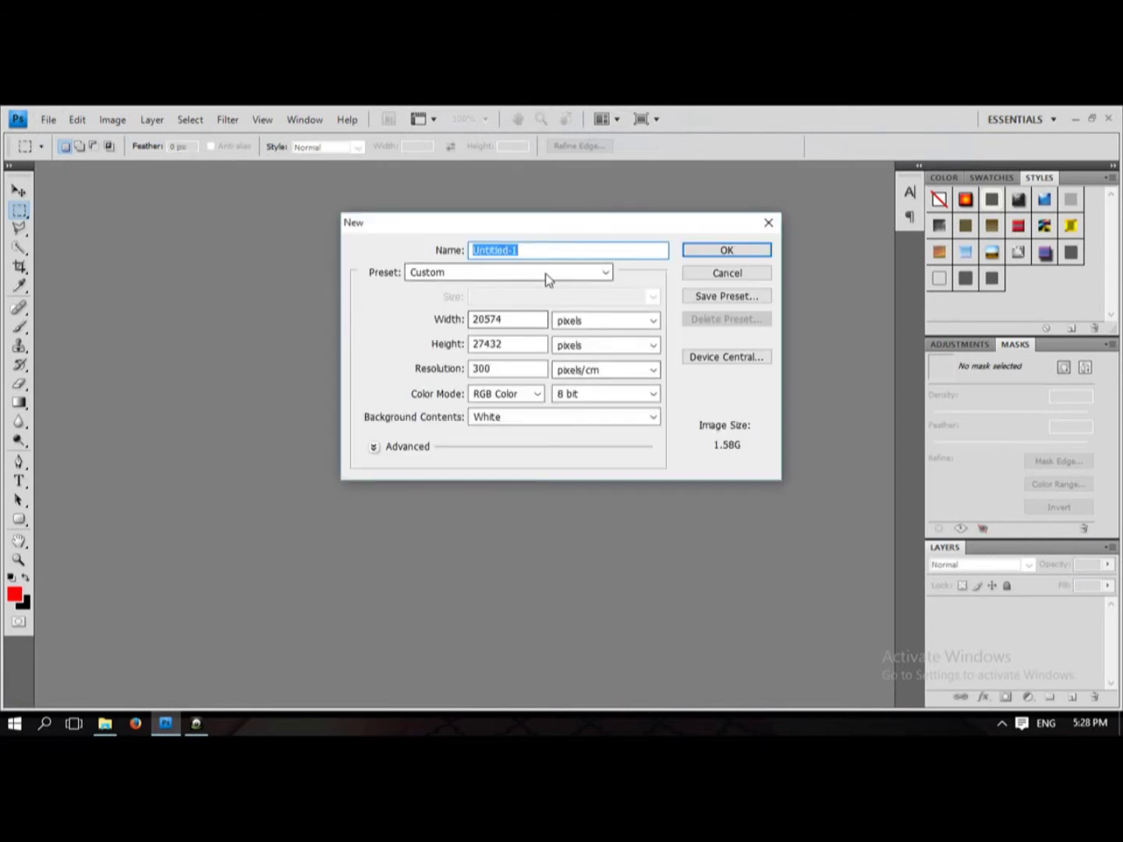
left_click(548, 274)
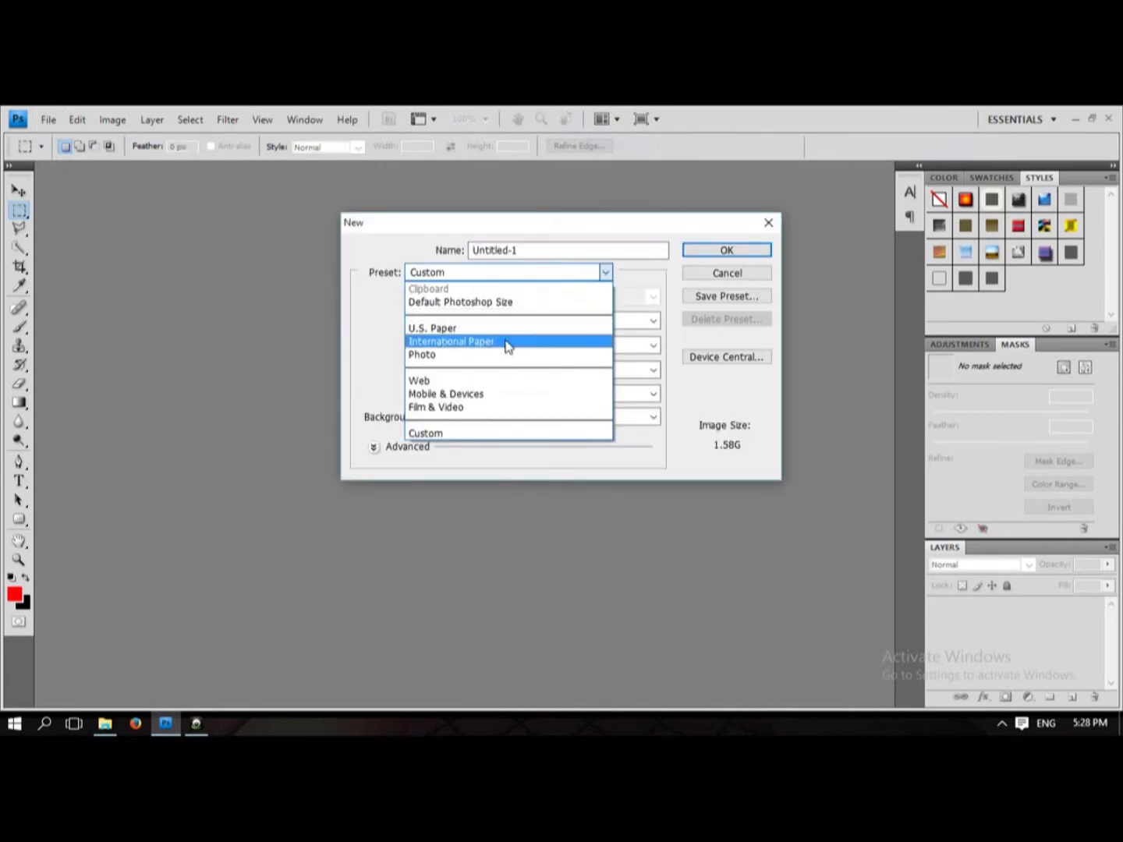
left_click(509, 342)
left_click(550, 297)
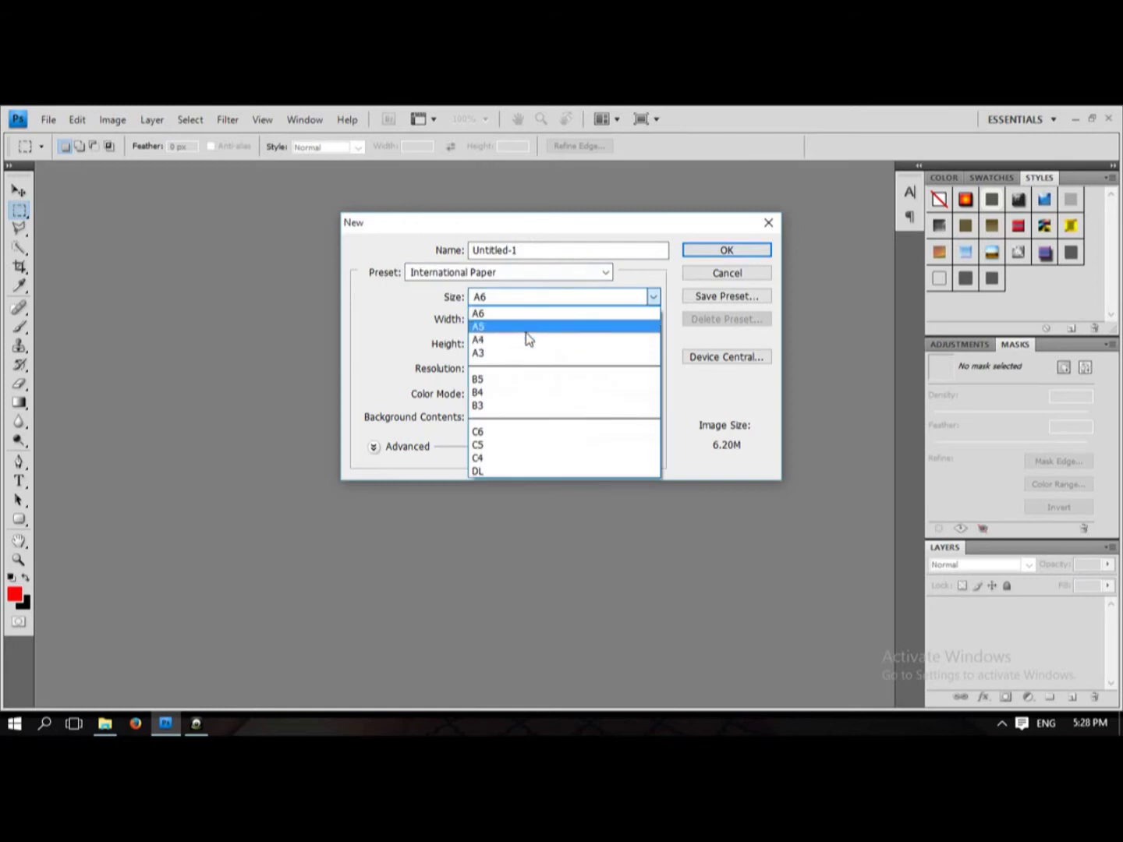
left_click(525, 341)
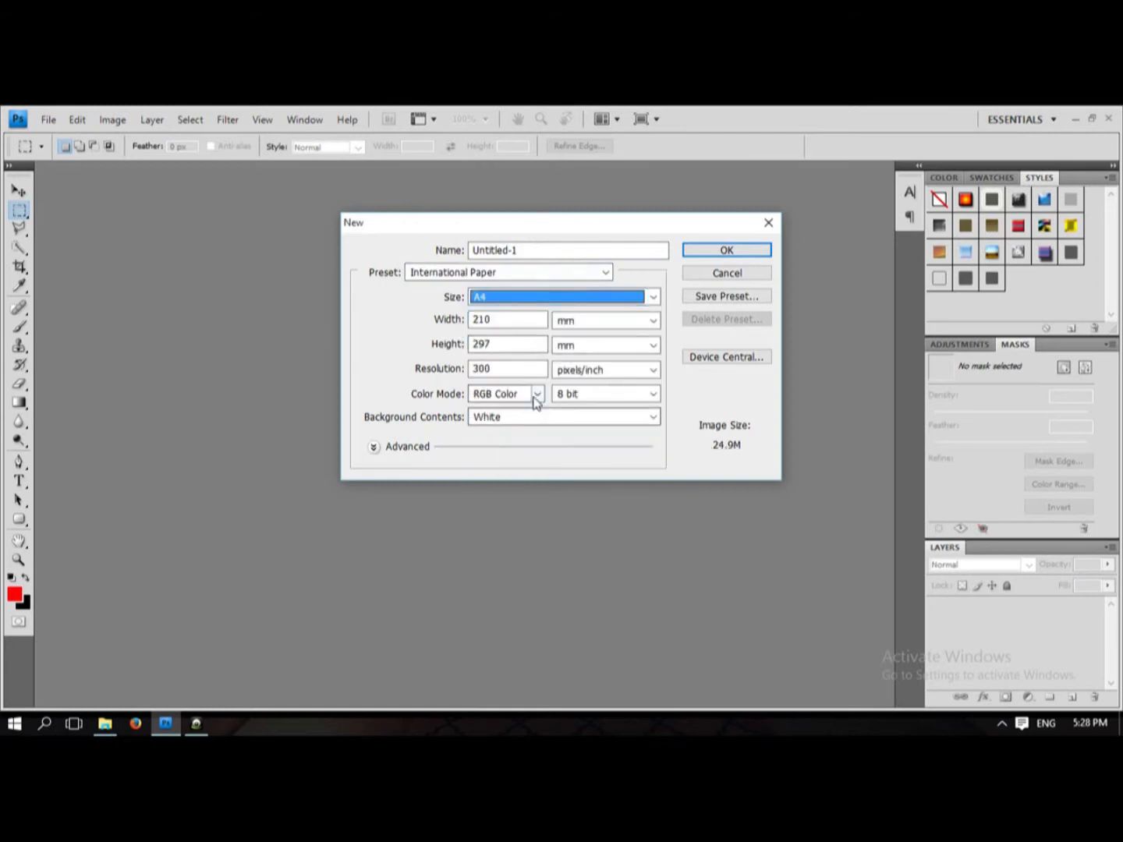
left_click(599, 373)
left_click(446, 378)
type("300")
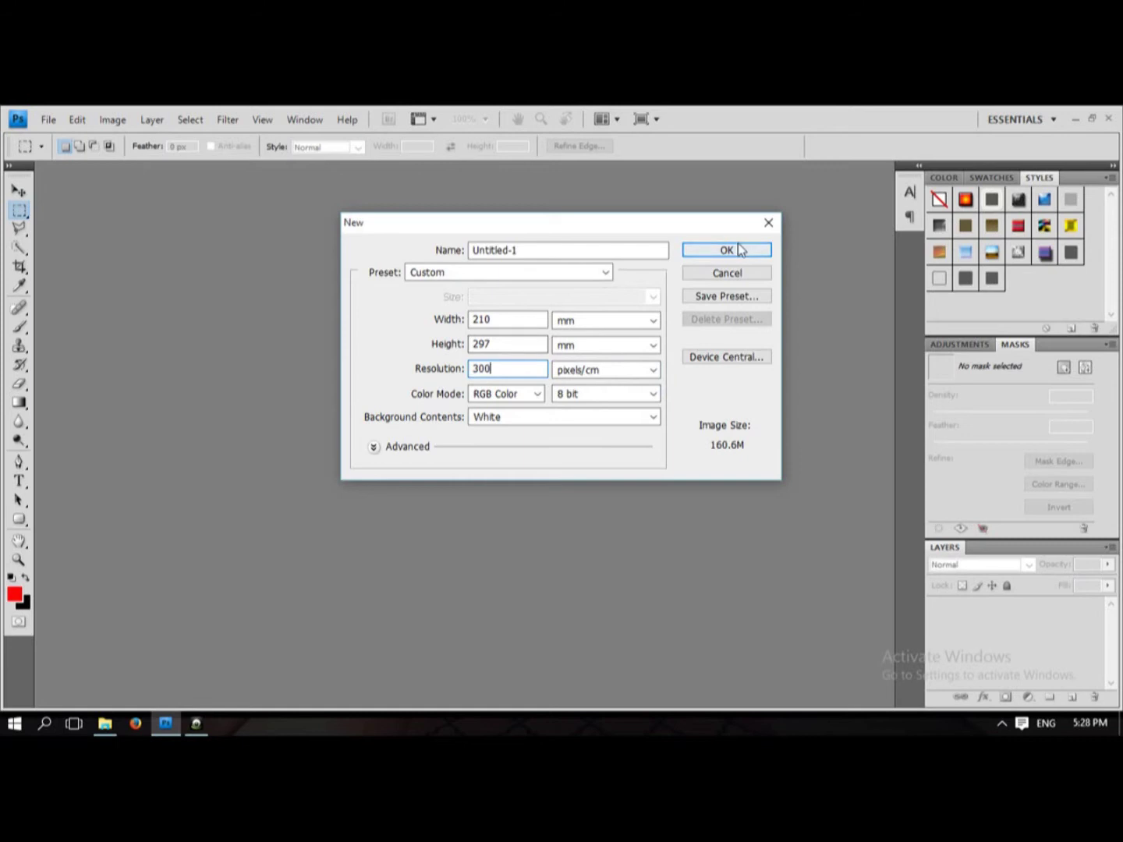
left_click(739, 250)
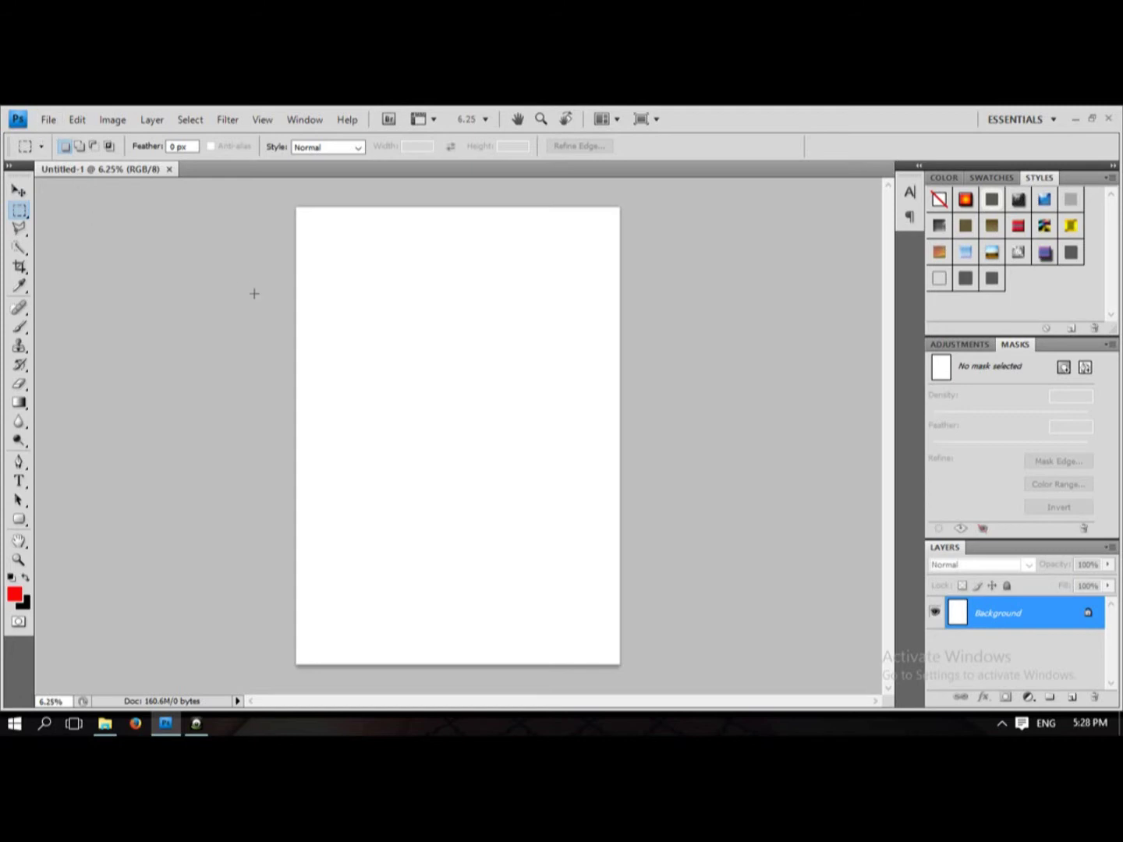
Open foto.jpg from Local Disk (D:) in its own tab
left_click(49, 122)
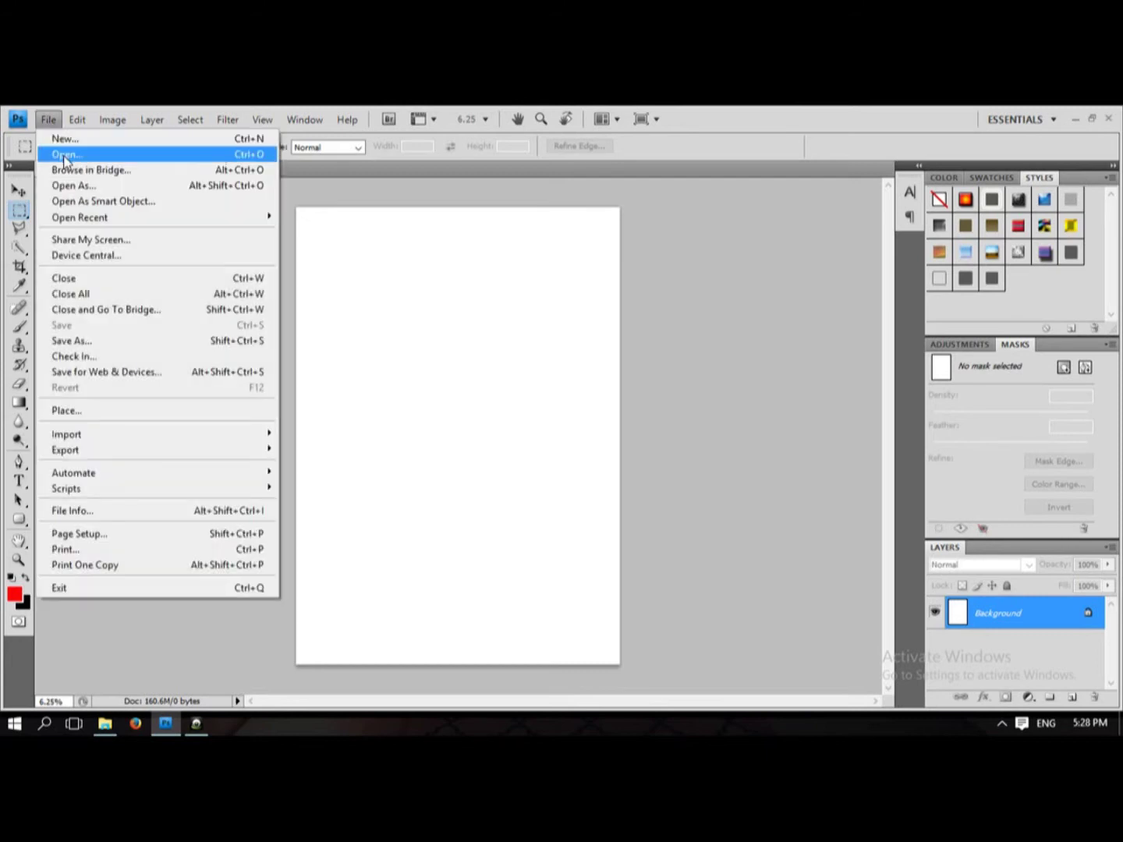
left_click(65, 156)
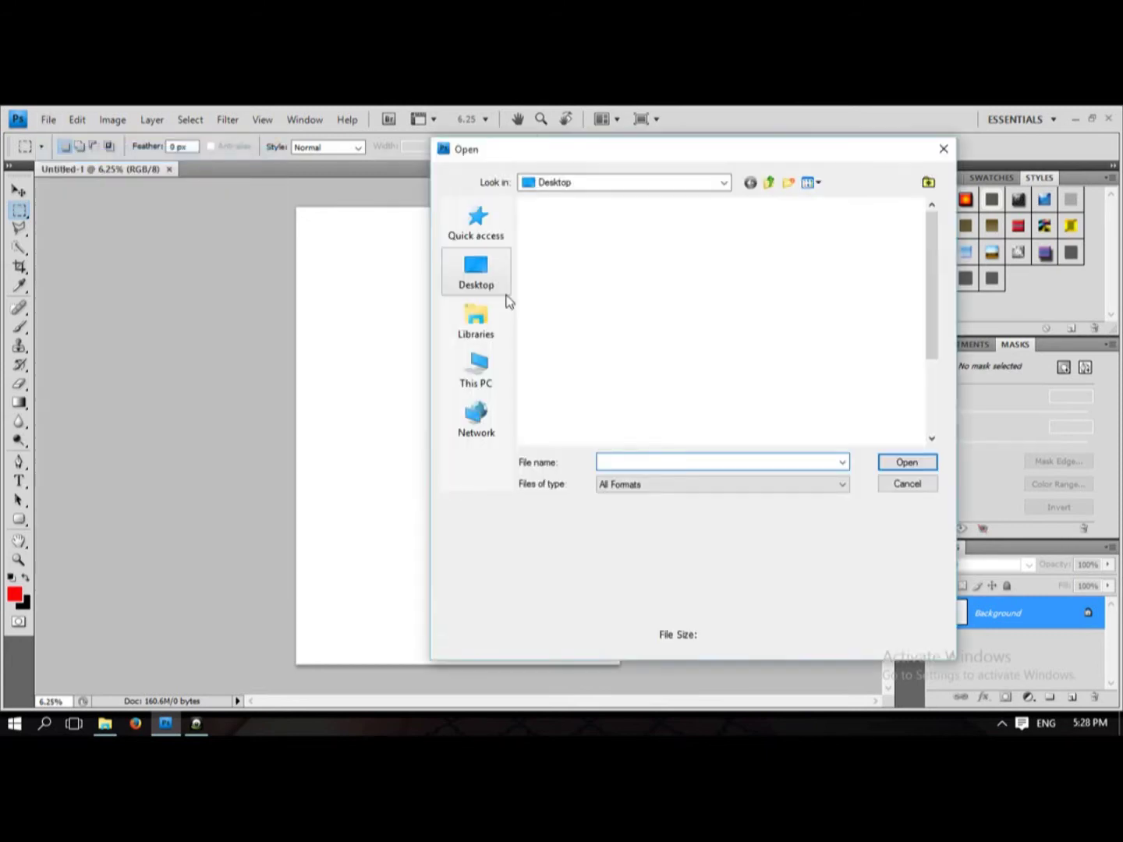
left_click(477, 365)
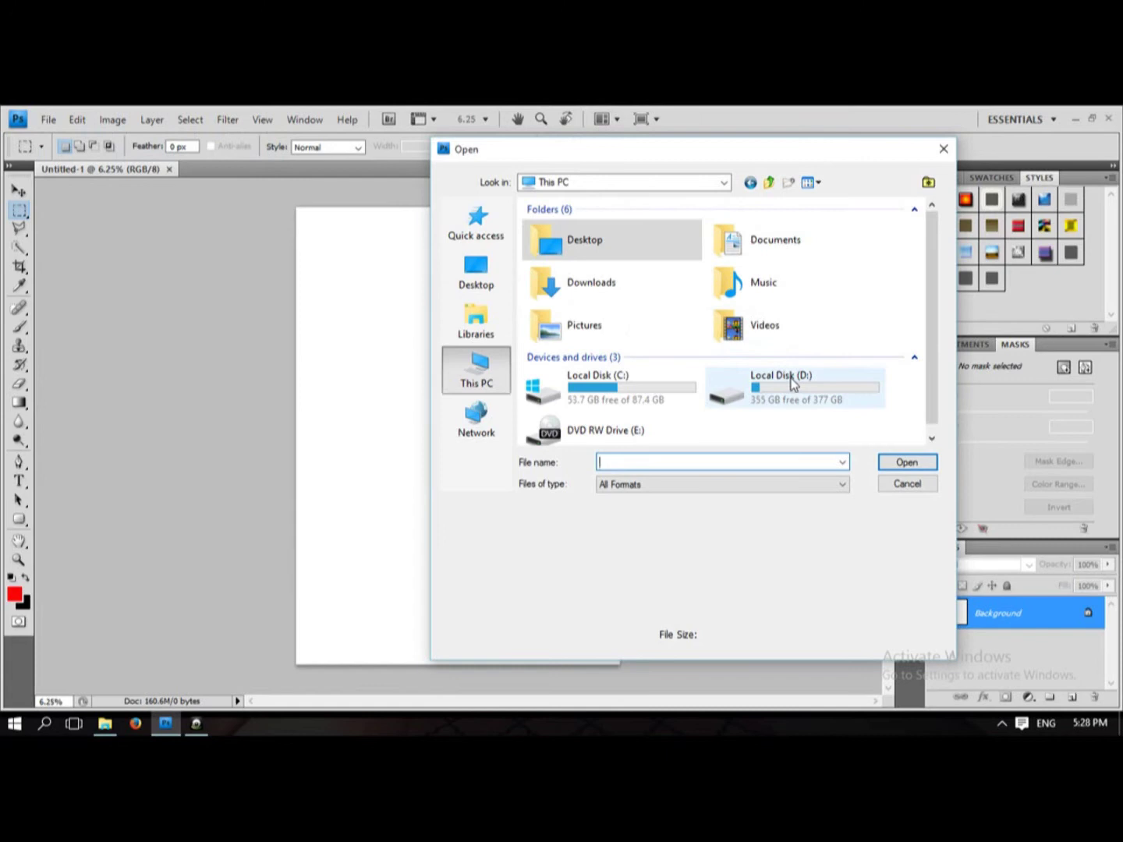
double_click(792, 383)
left_click(841, 403)
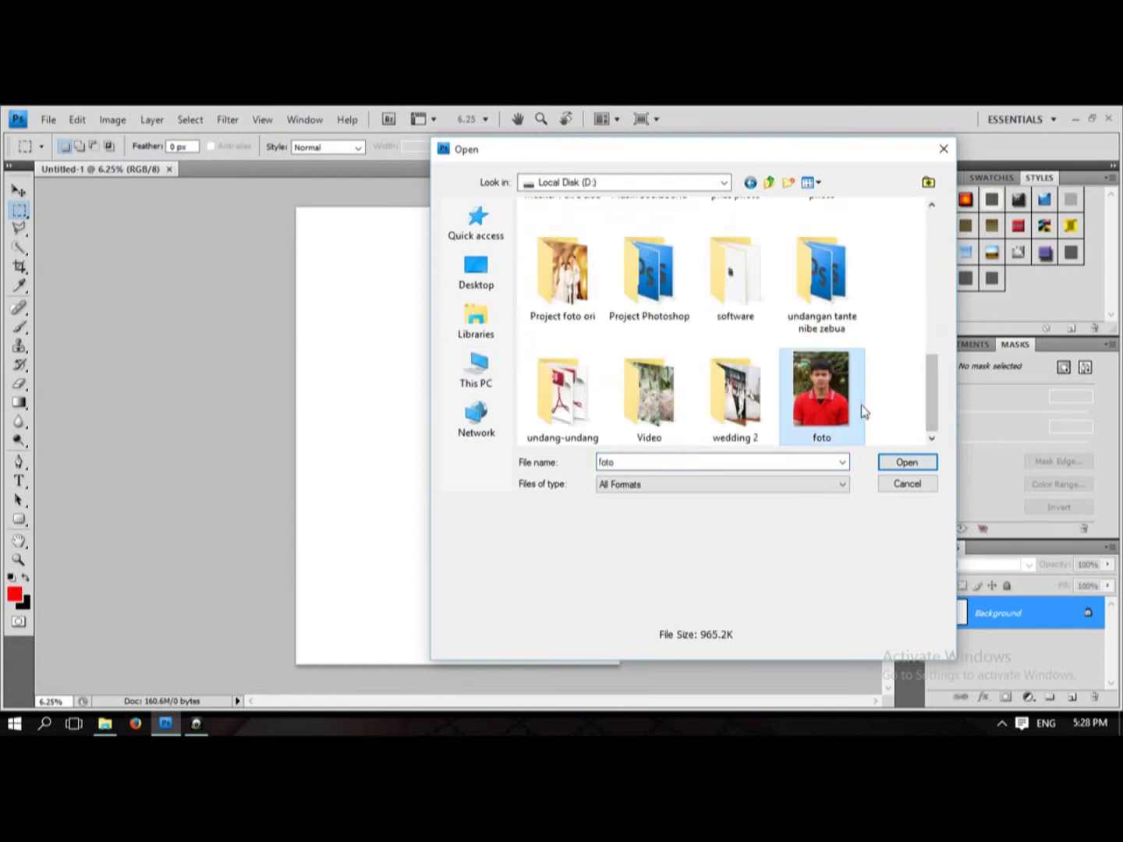
left_click(906, 464)
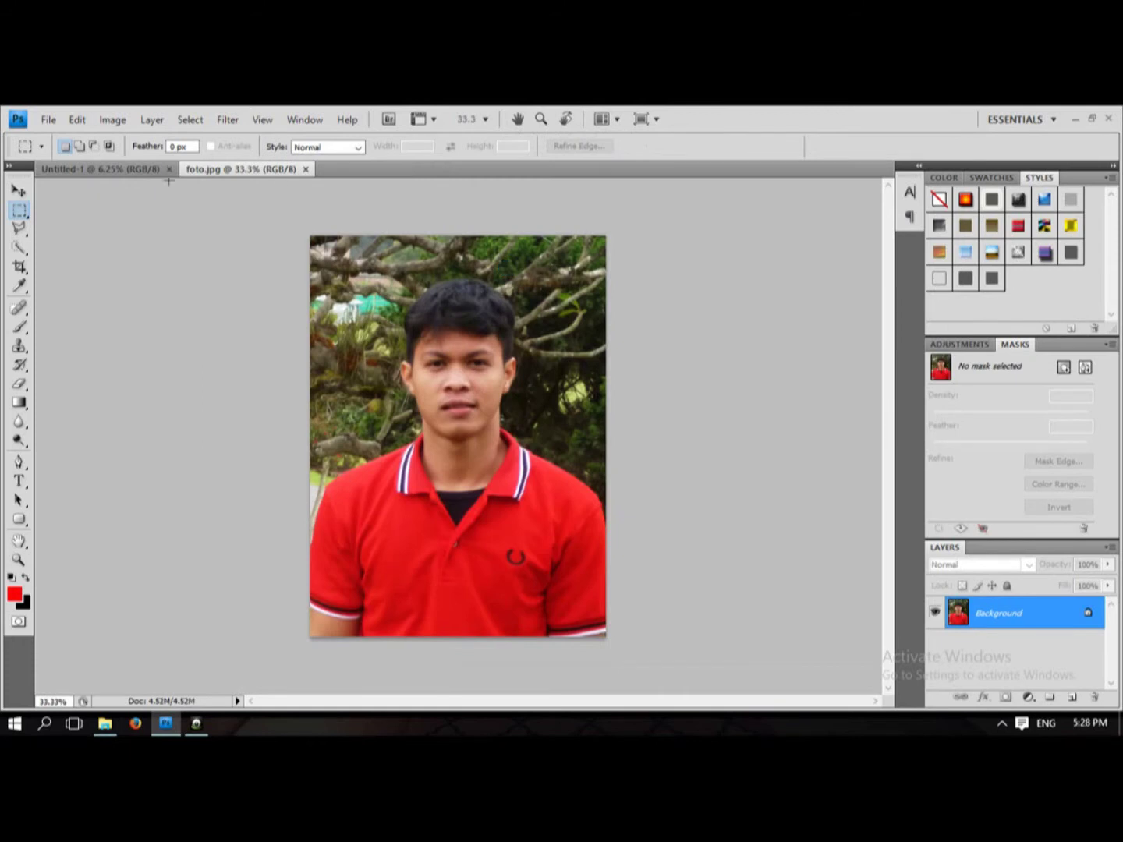
Toggle between the Move and Rectangular Marquee tools, ending on the Polygonal Lasso tool
left_click(19, 191)
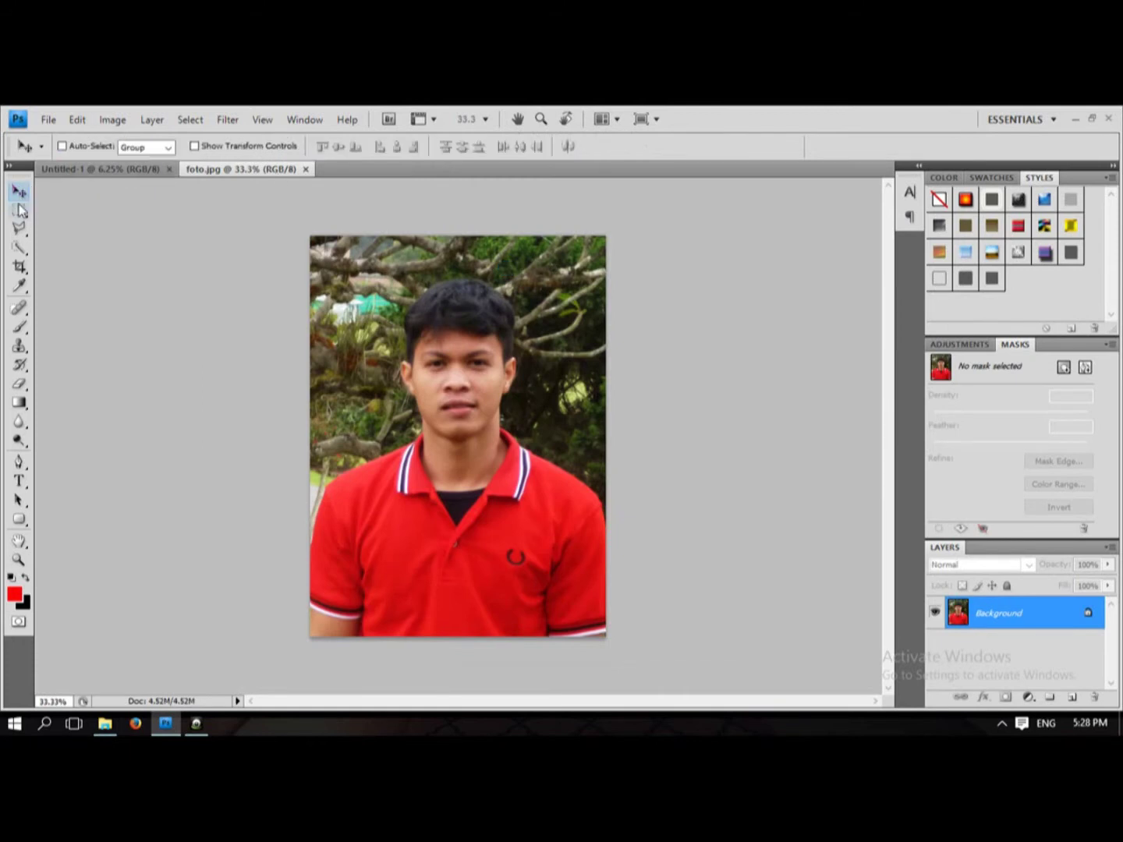
left_click(20, 211)
left_click(18, 190)
left_click(19, 210)
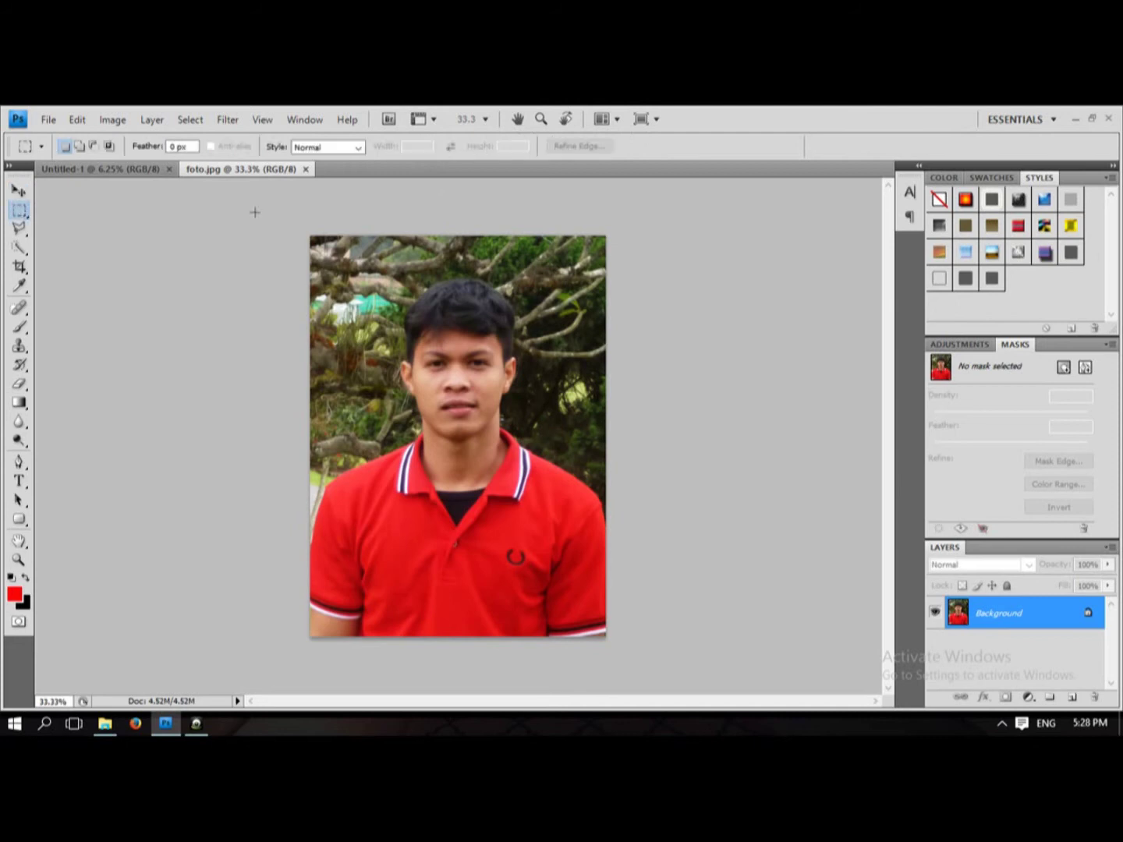
left_click(20, 192)
left_click(19, 211)
left_click(19, 190)
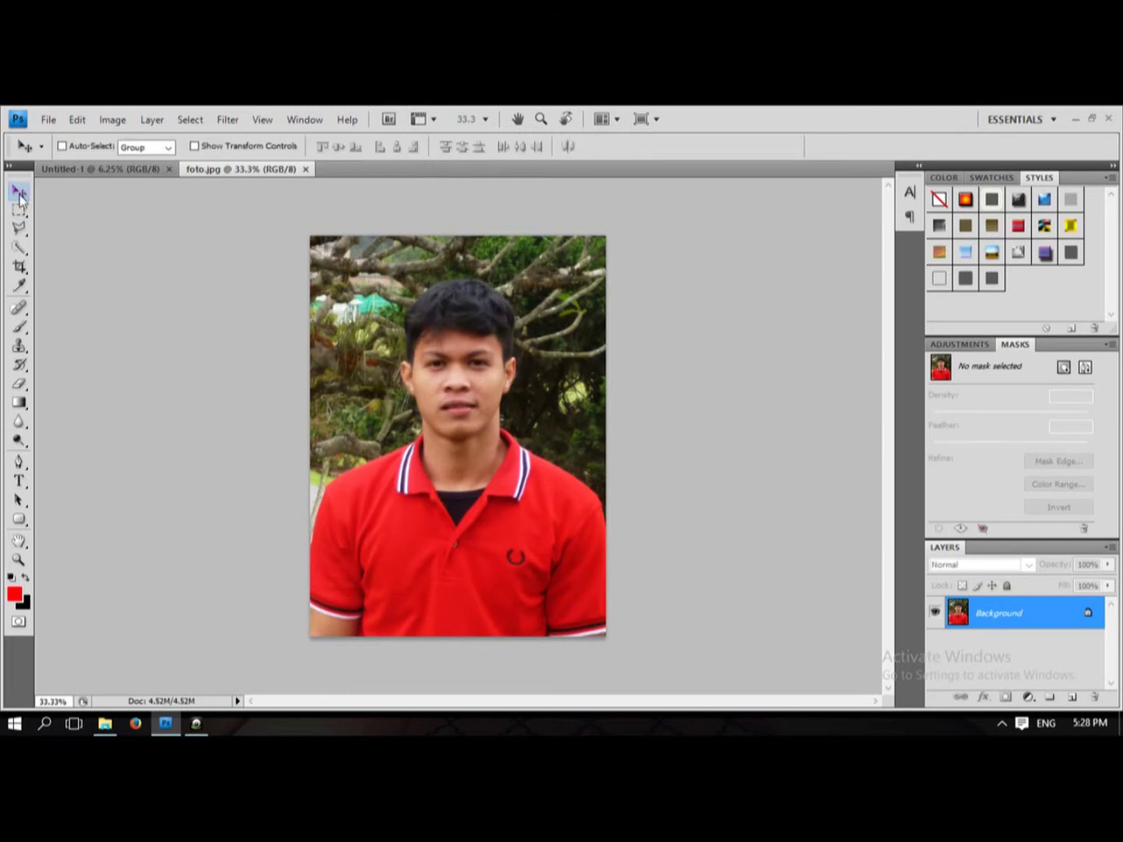
left_click(19, 210)
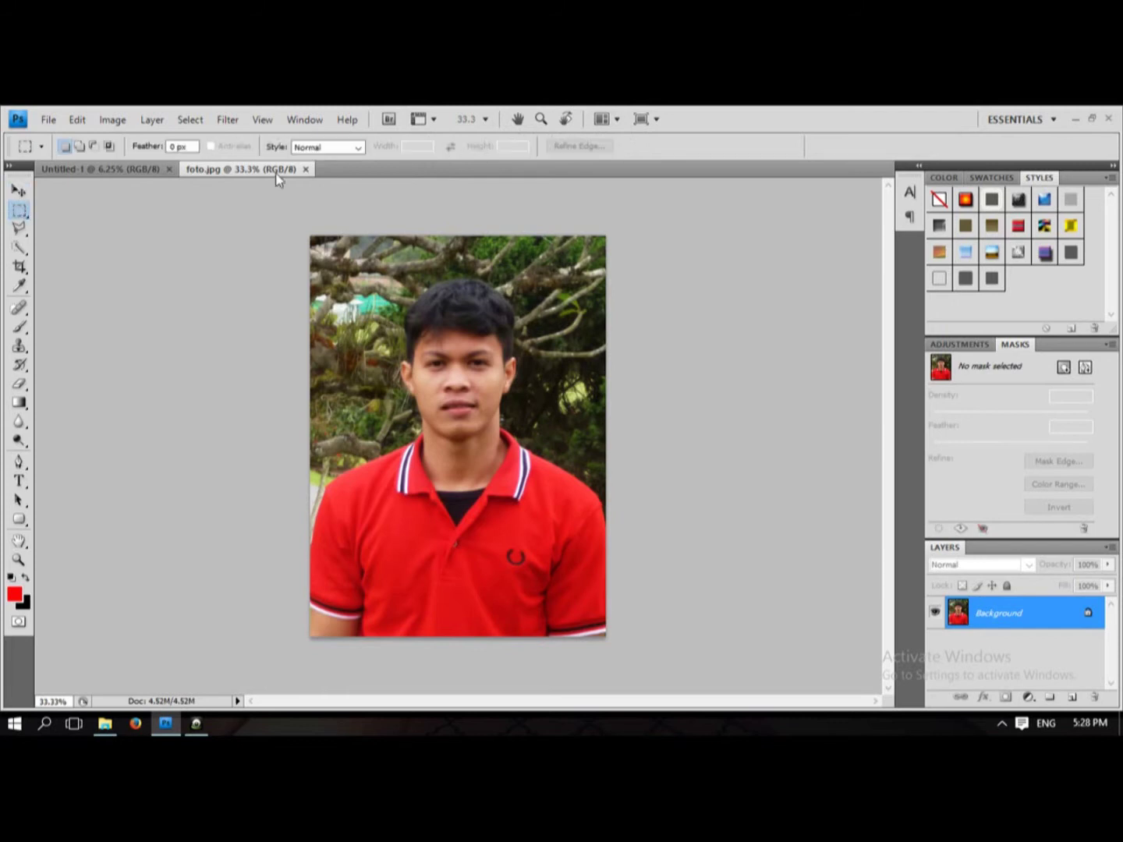
left_click(19, 191)
left_click(18, 227)
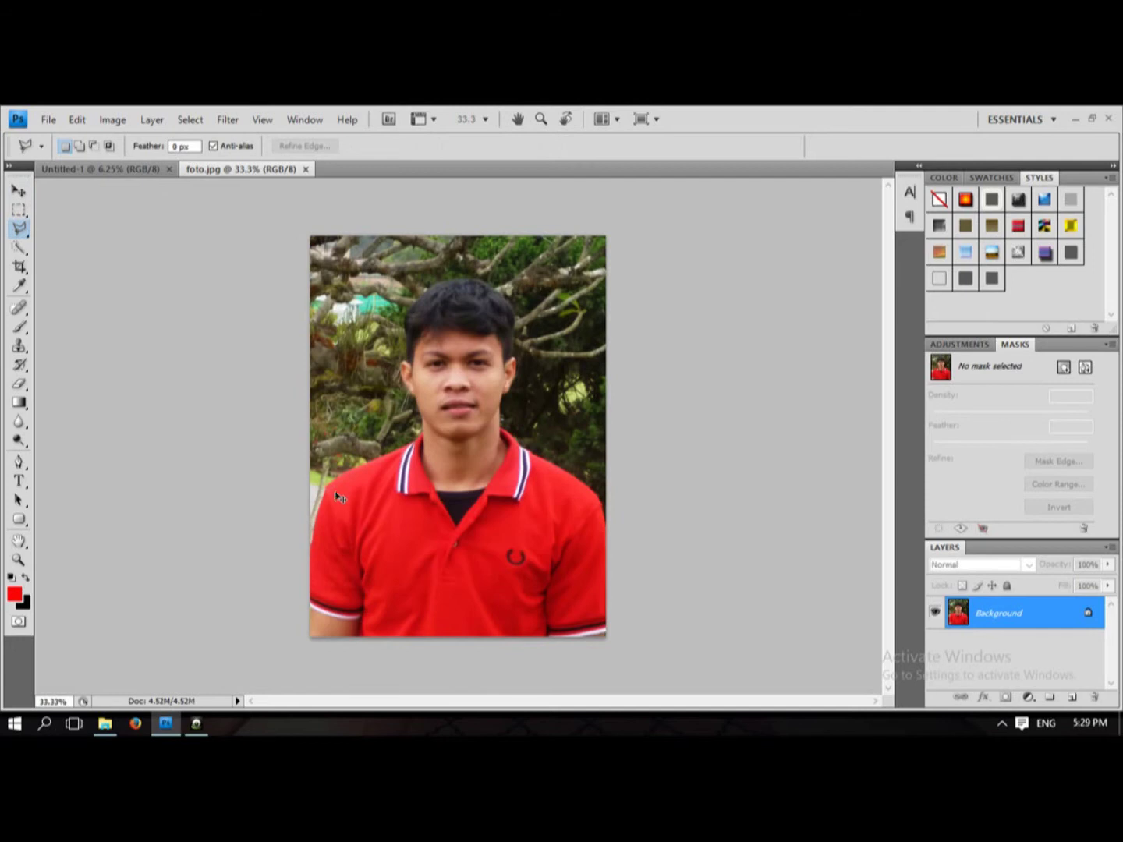
Zoom to 50% and trace a Polygonal Lasso selection around the man's head and shoulders
key("ctrl+plus")
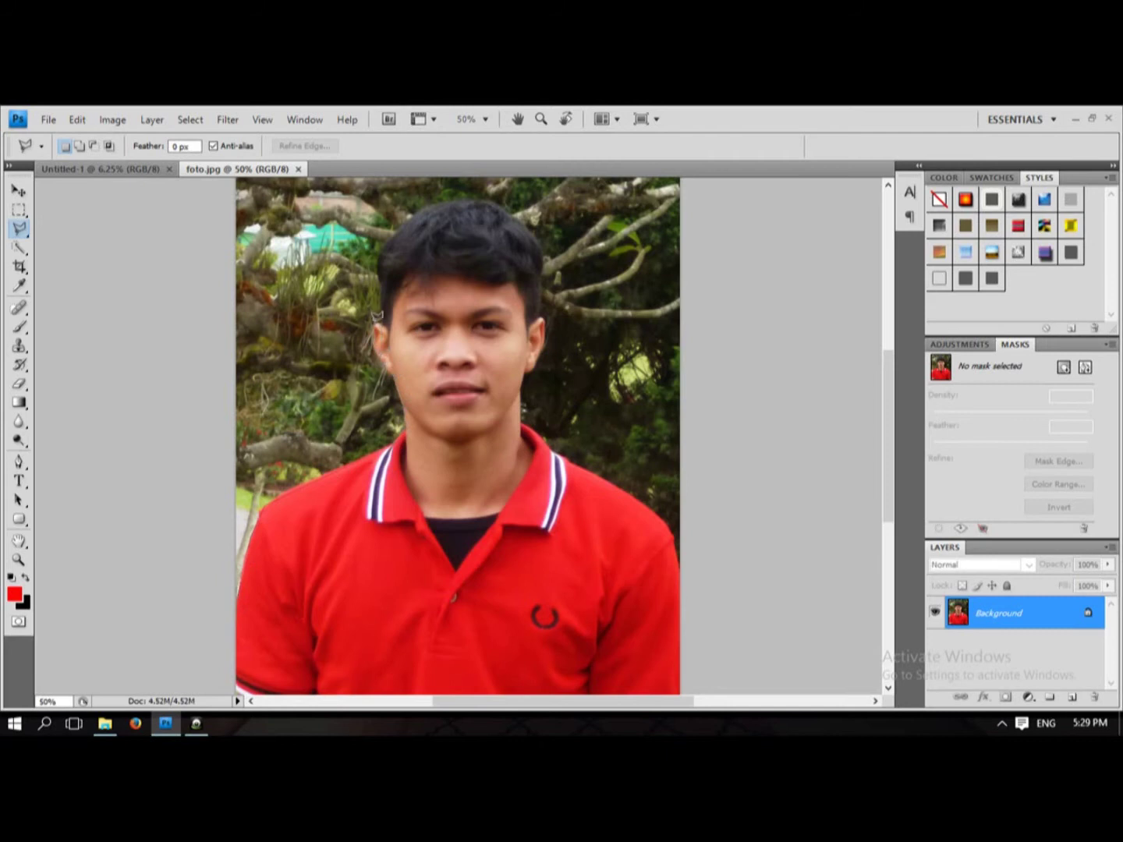
left_click(384, 315)
mouse_move(411, 212)
left_mouse_down()
mouse_move(444, 195)
mouse_move(490, 195)
mouse_move(546, 237)
mouse_move(546, 328)
mouse_move(523, 410)
mouse_move(664, 516)
left_mouse_up()
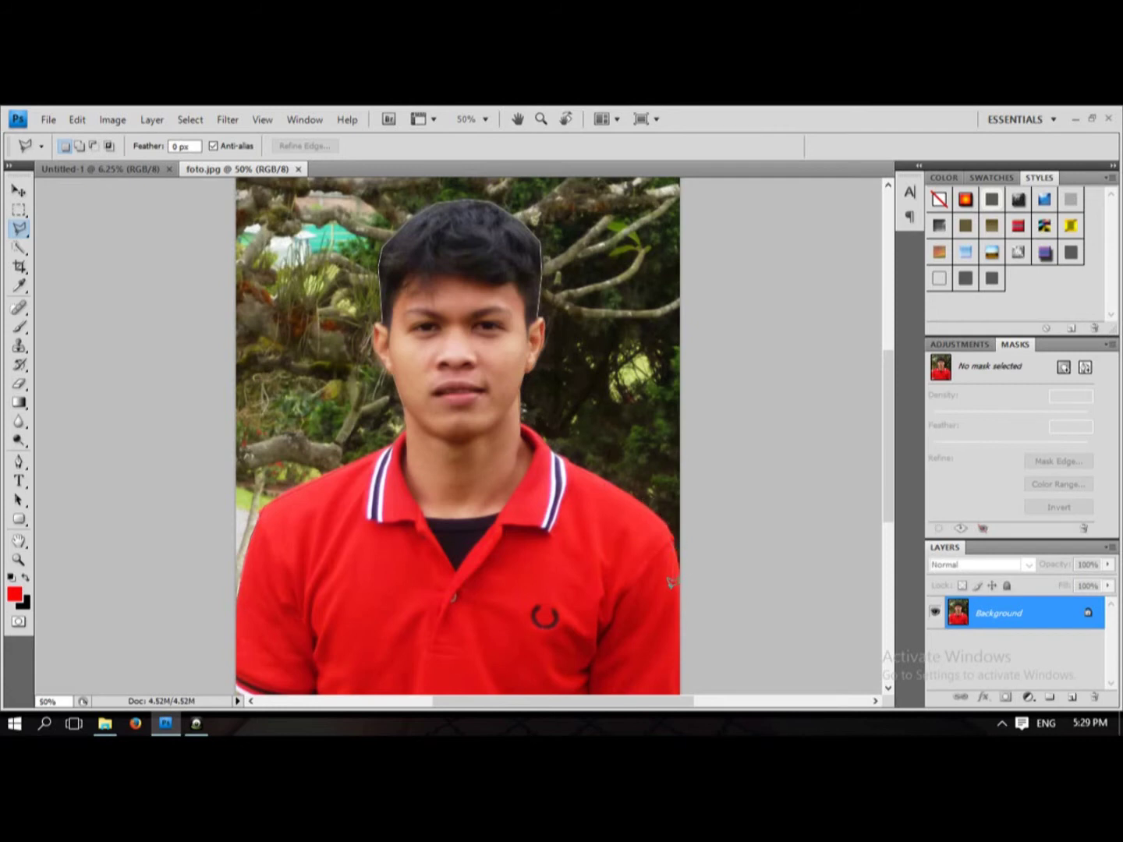
scroll(682, 674, "down", 2)
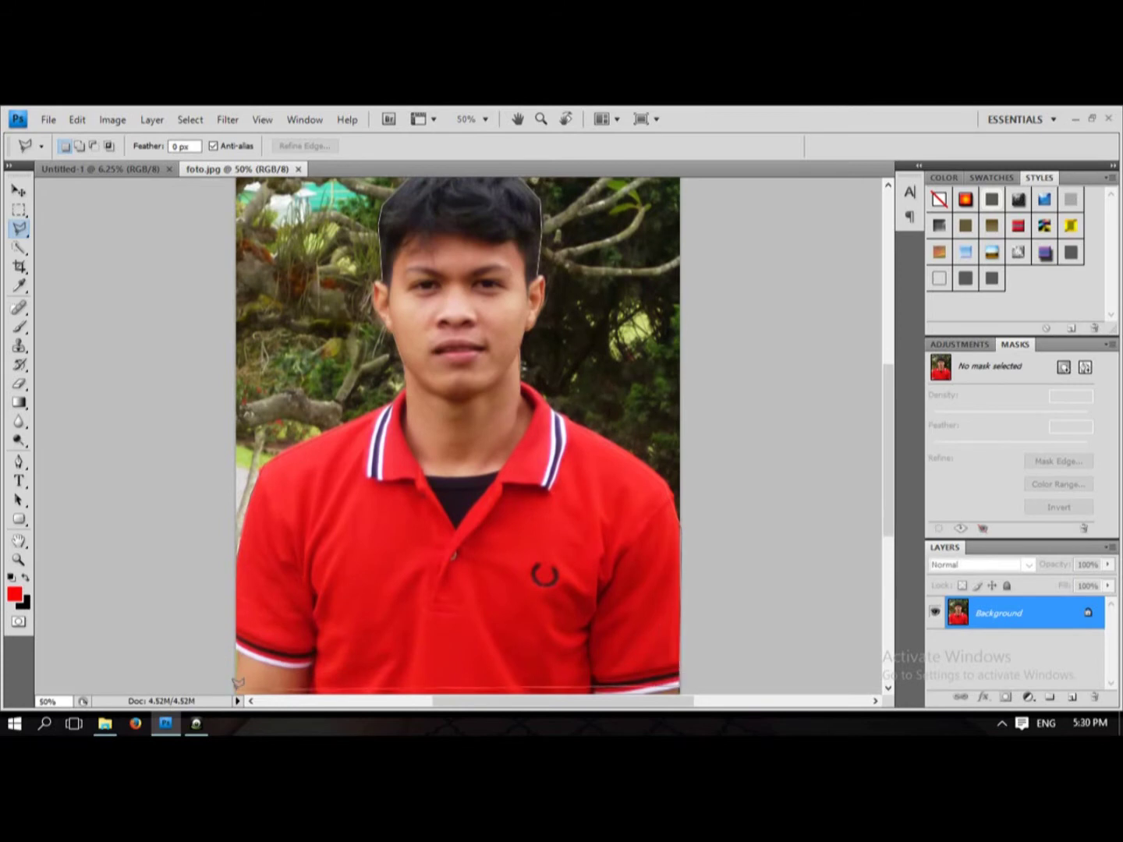
double_click(235, 548)
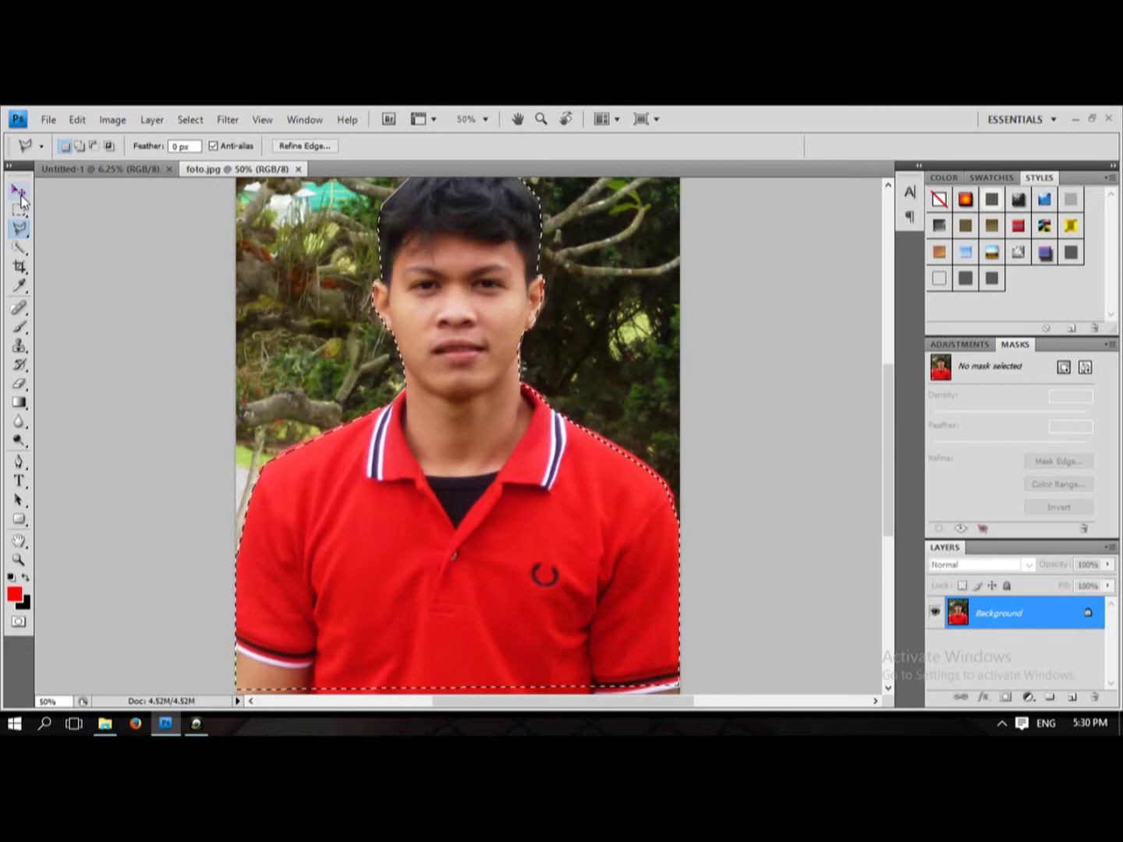
left_click(19, 194)
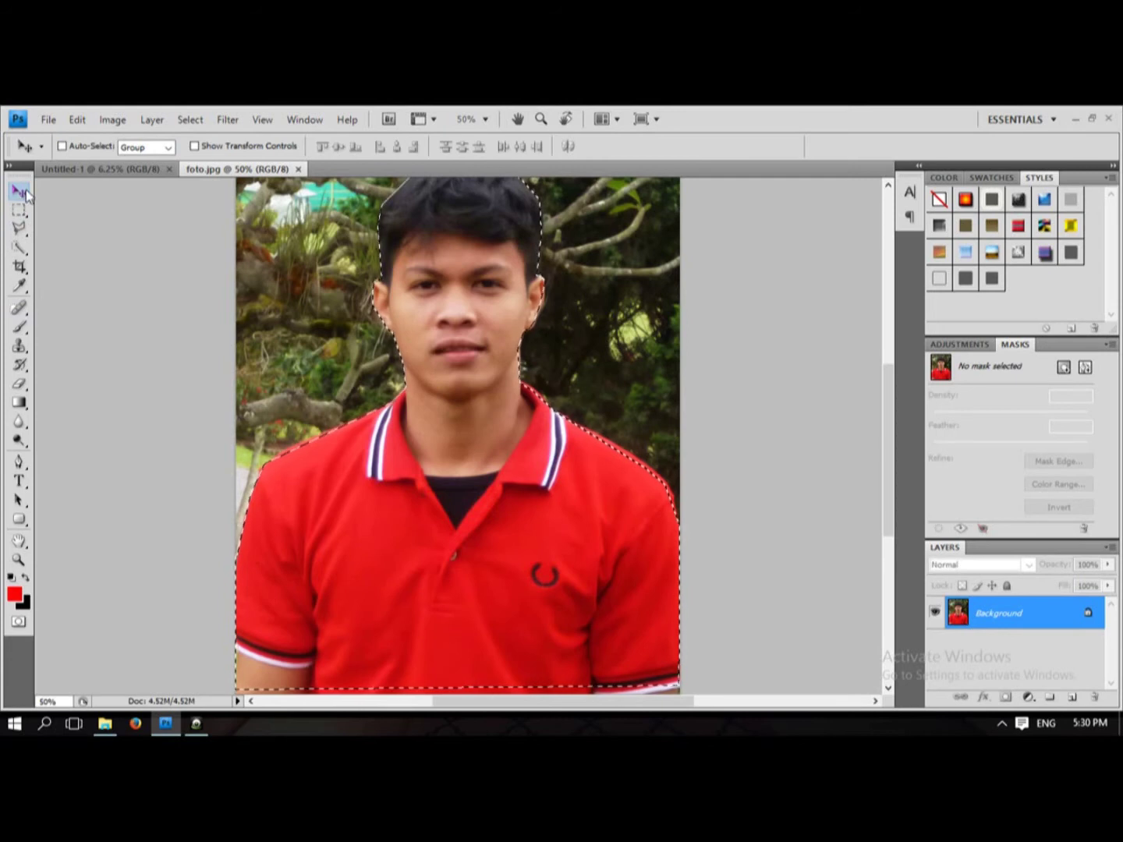
Create Untitled-2 from the foto.jpg preset: 6 × 8.122 in, 180 pixels/inch, white background
left_click(49, 121)
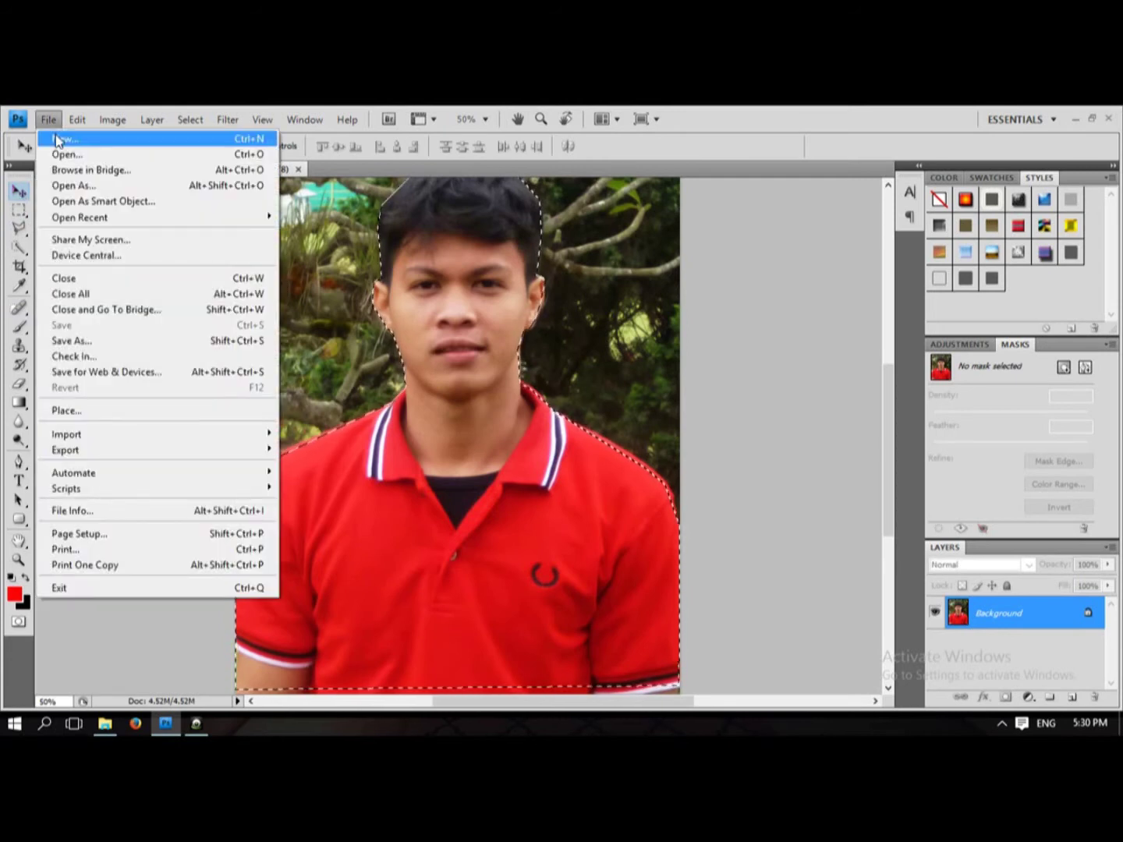
left_click(56, 141)
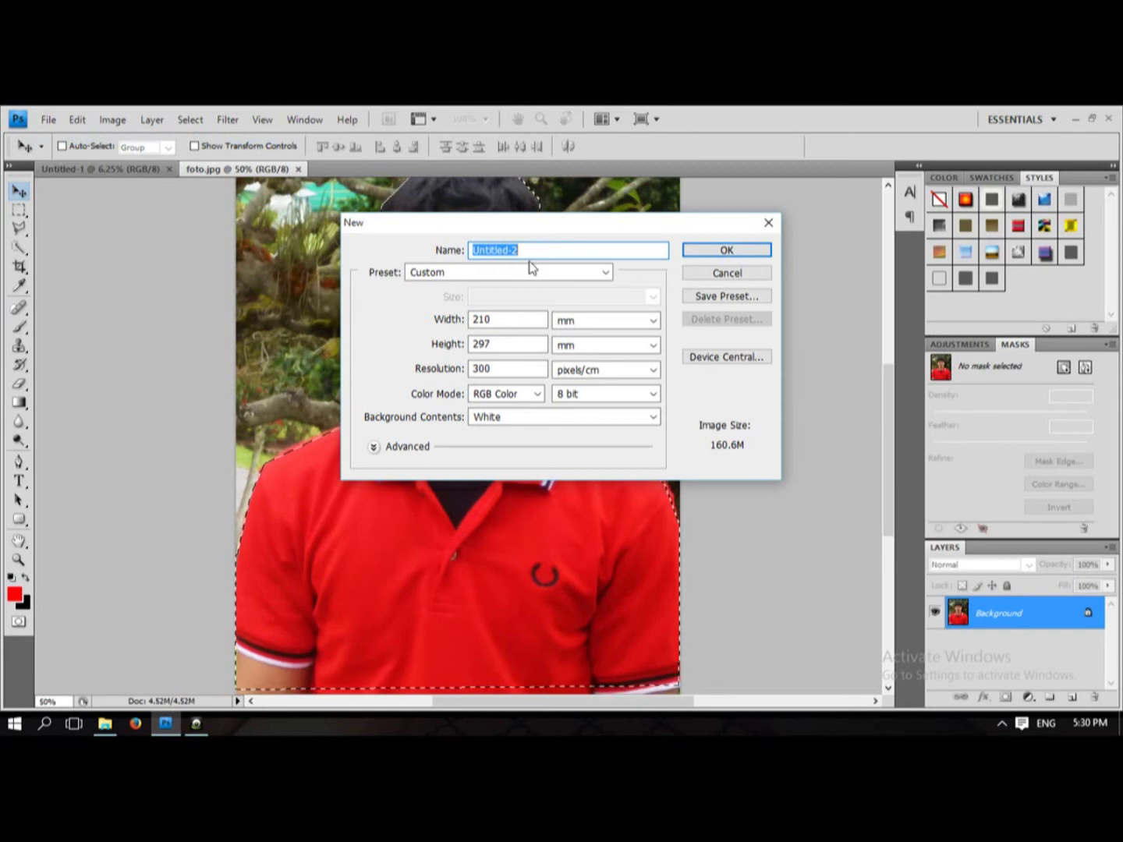
left_click(572, 273)
left_click(573, 272)
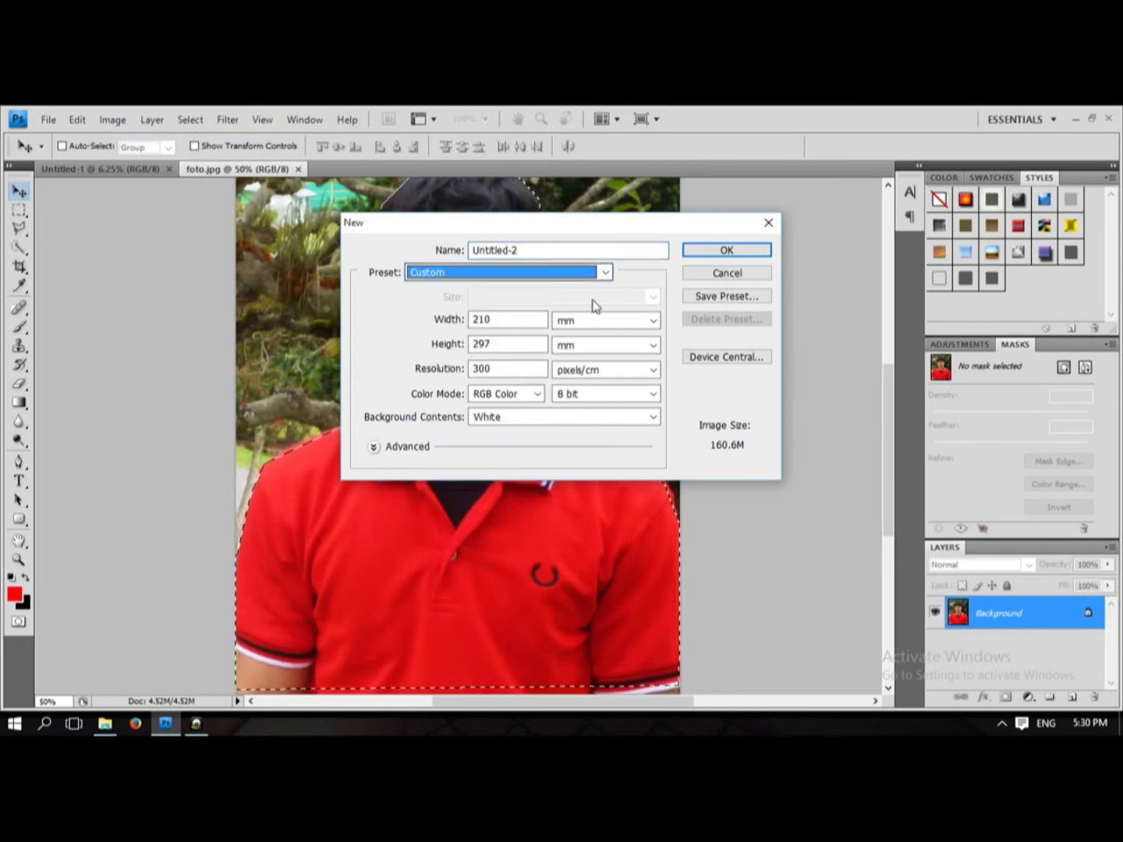
left_click(623, 419)
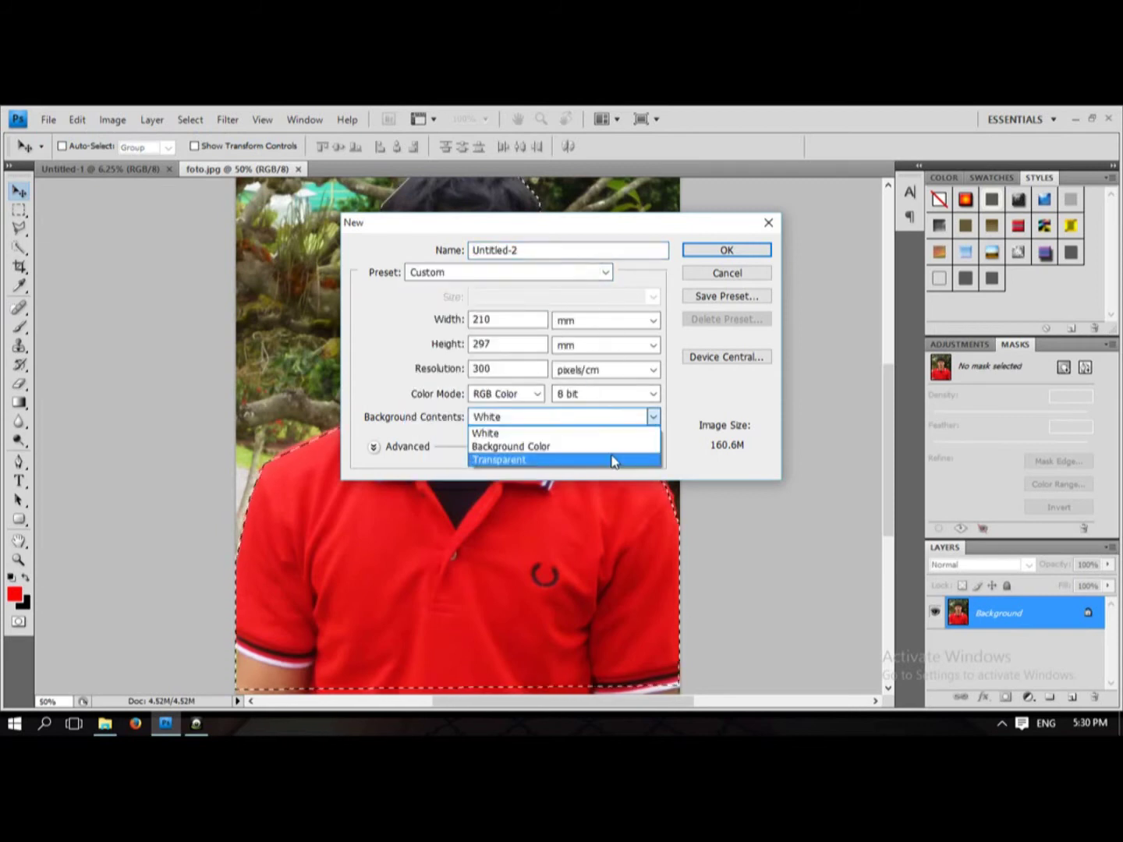
left_click(621, 421)
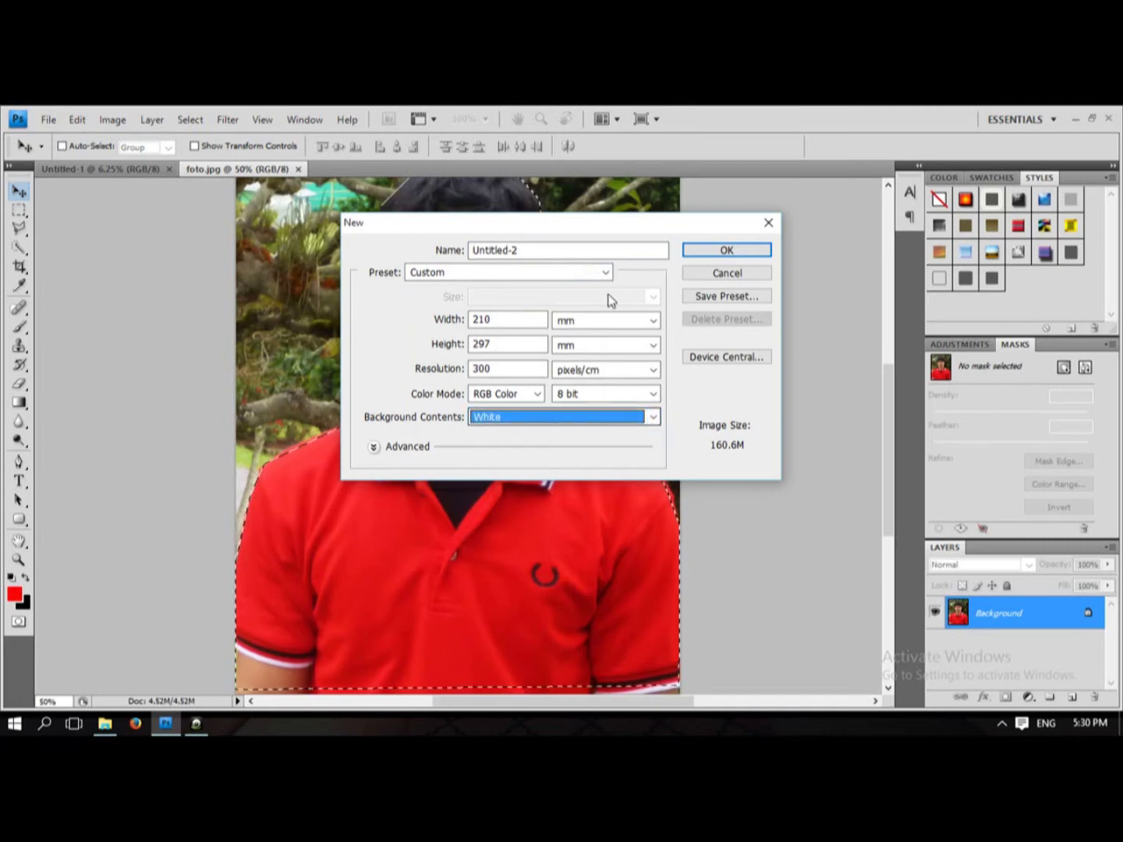
left_click(560, 277)
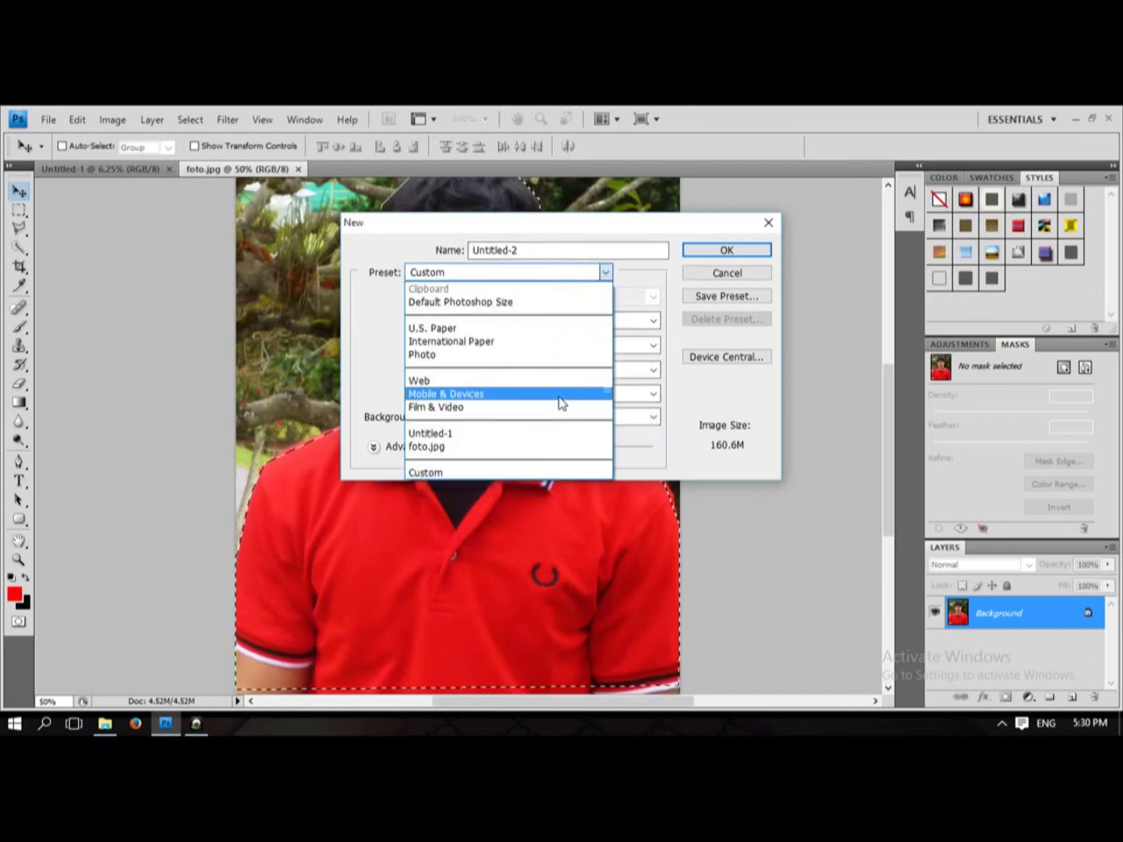
left_click(551, 449)
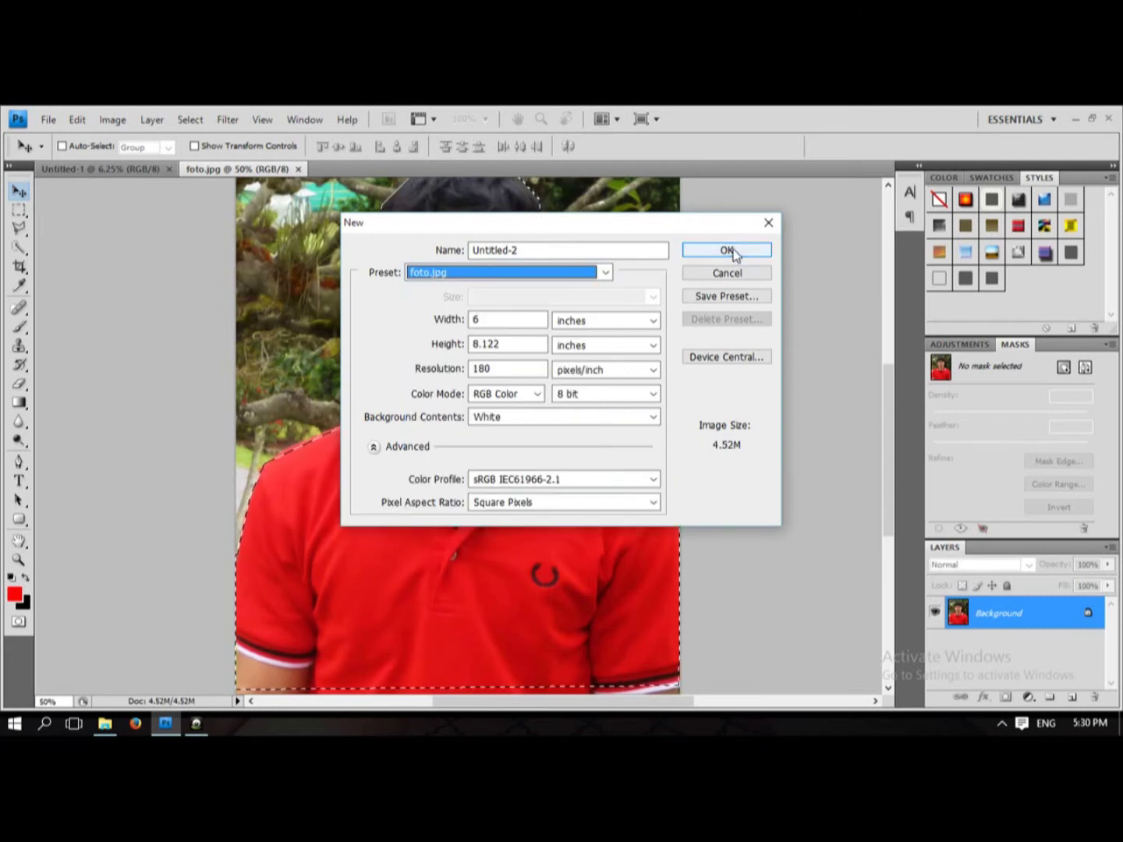
left_click(732, 249)
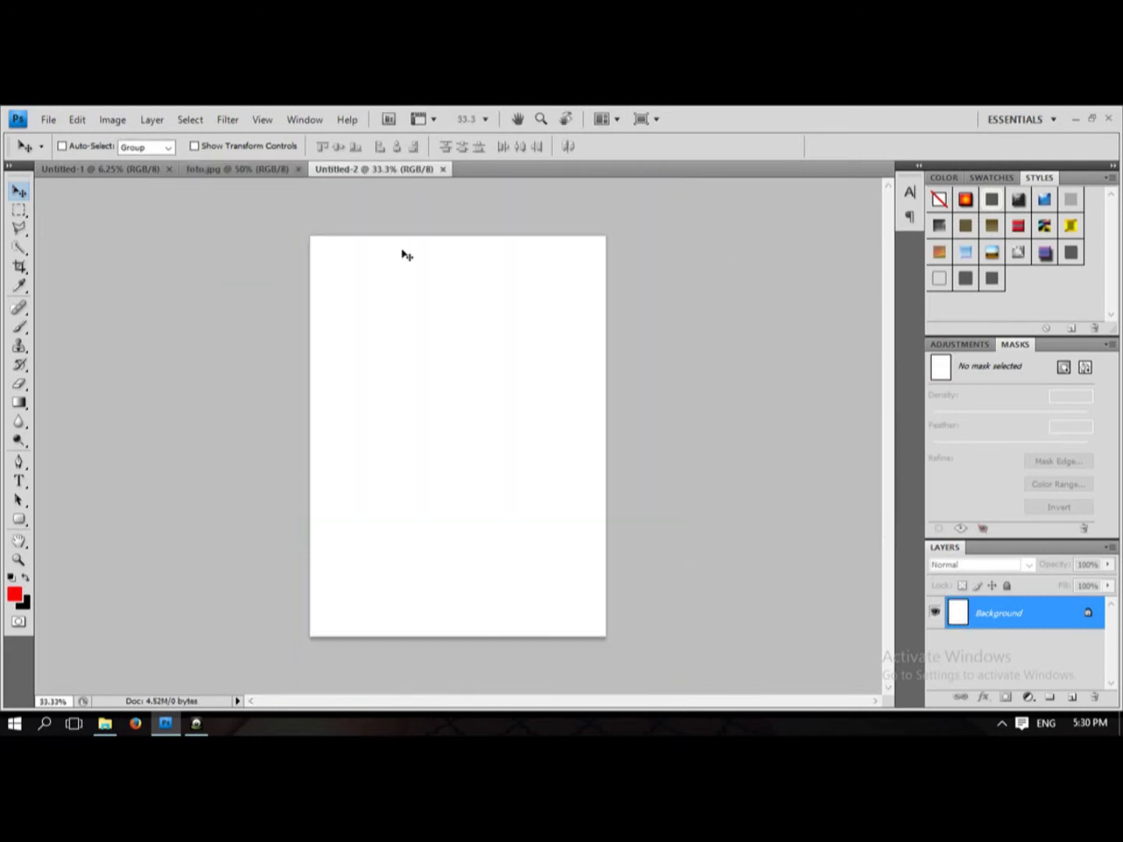
Drag the selected man from foto.jpg onto Untitled-2's page as Layer 1
left_click(261, 169)
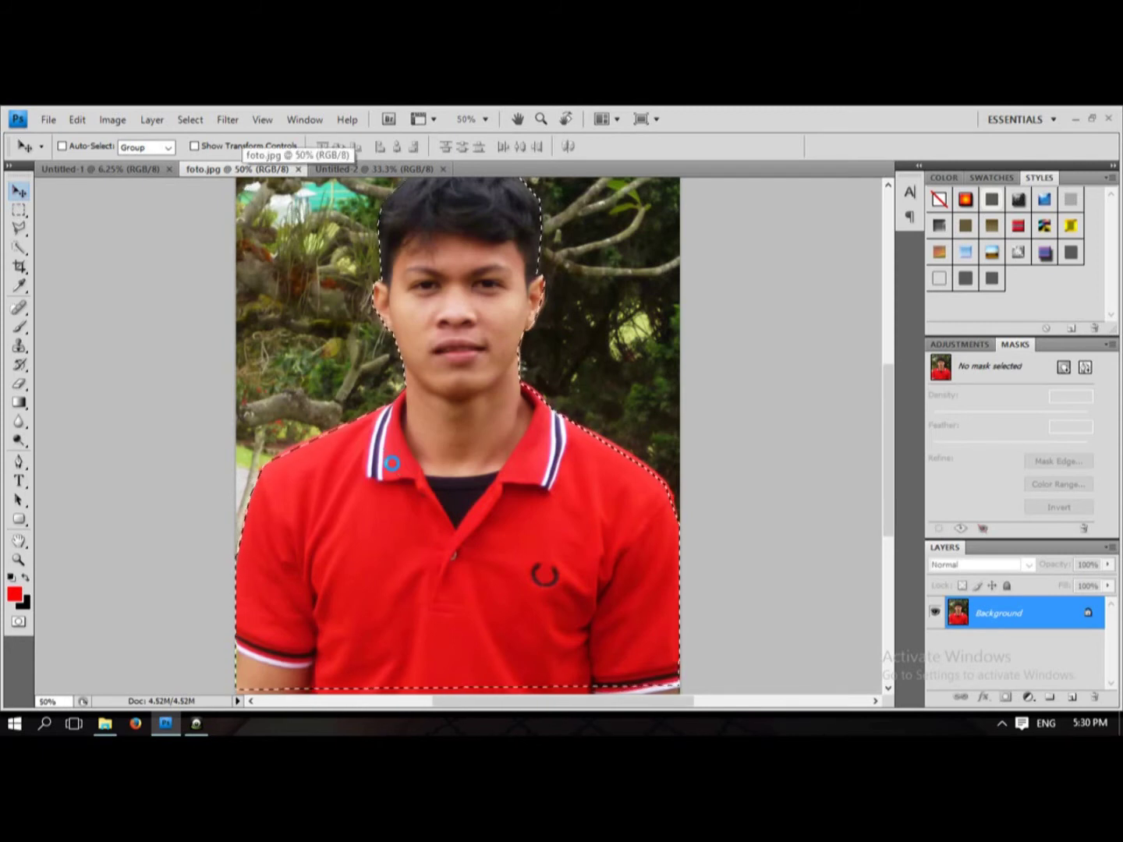
left_click_drag(392, 463, 379, 171)
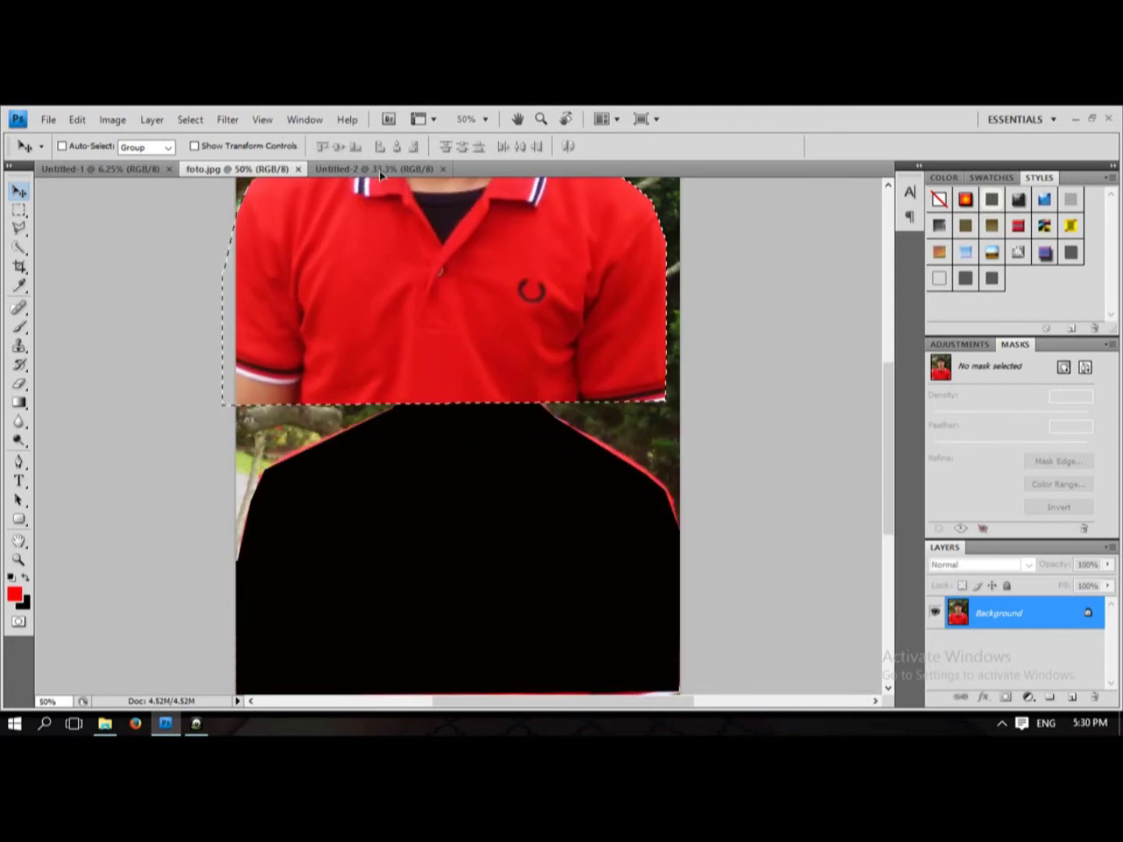
left_click_drag(379, 170, 433, 454)
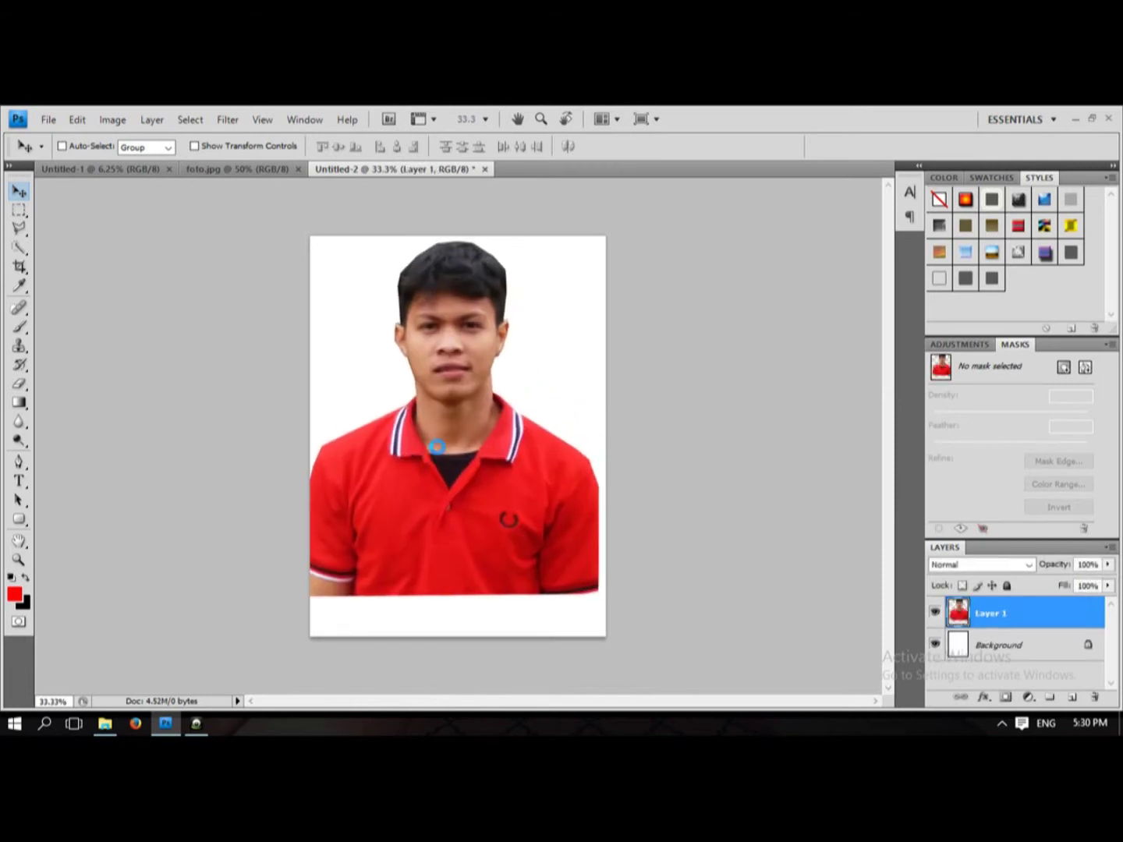
left_click(438, 453)
left_click(439, 453)
left_click(438, 452)
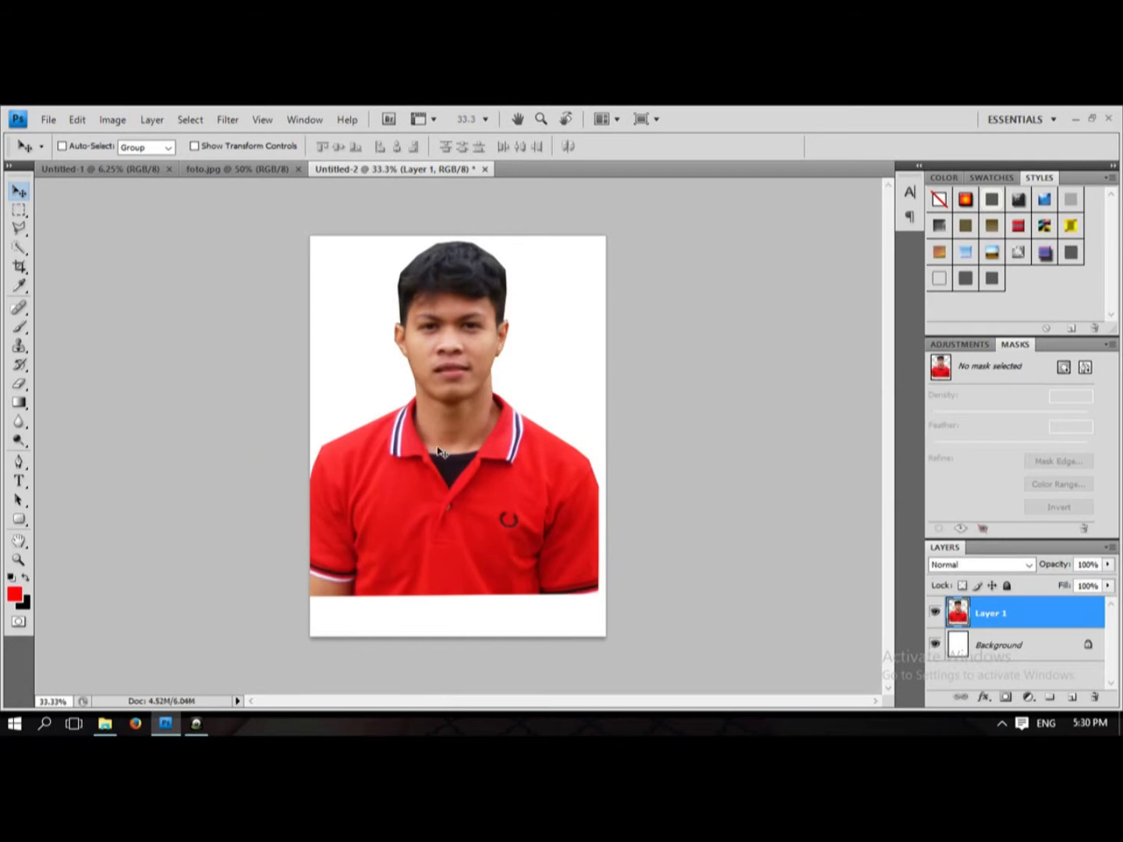
Free-transform Layer 1 to about 91.7% × 90.8%, placing it lower on the page
key("ctrl+t")
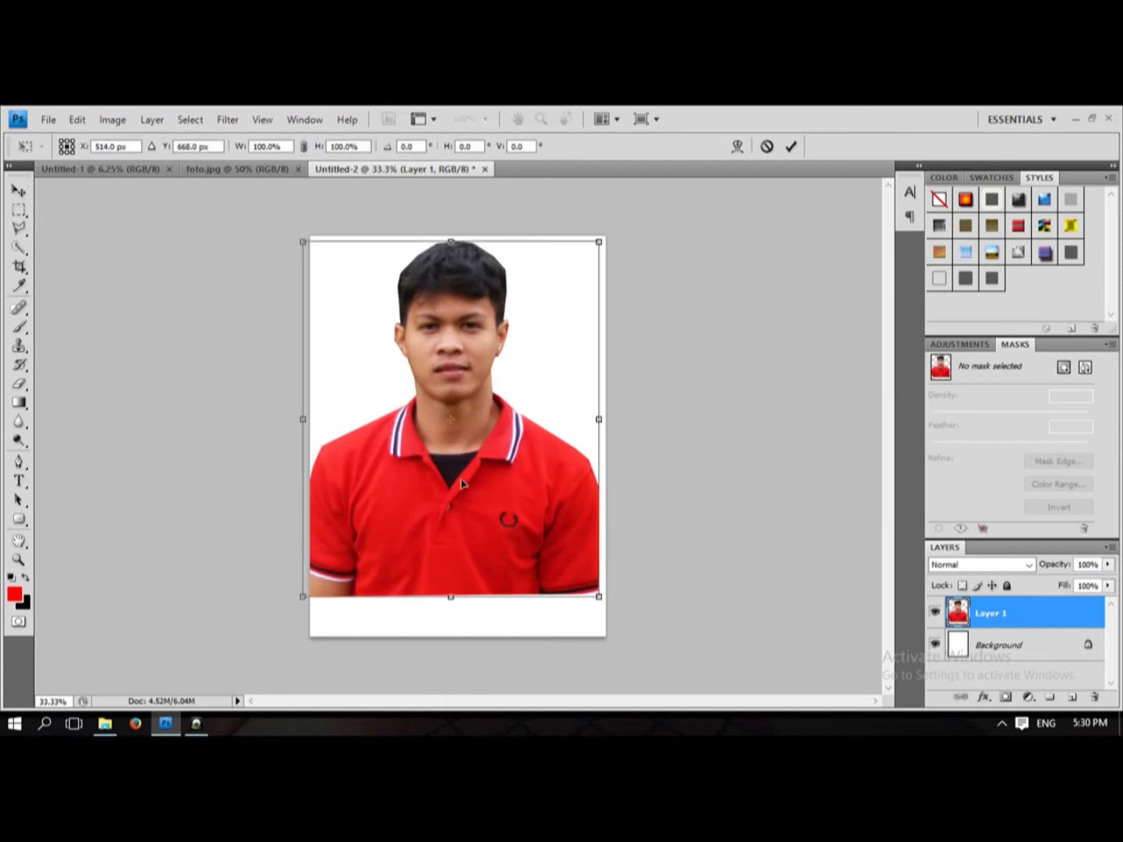
left_click_drag(403, 485, 413, 497)
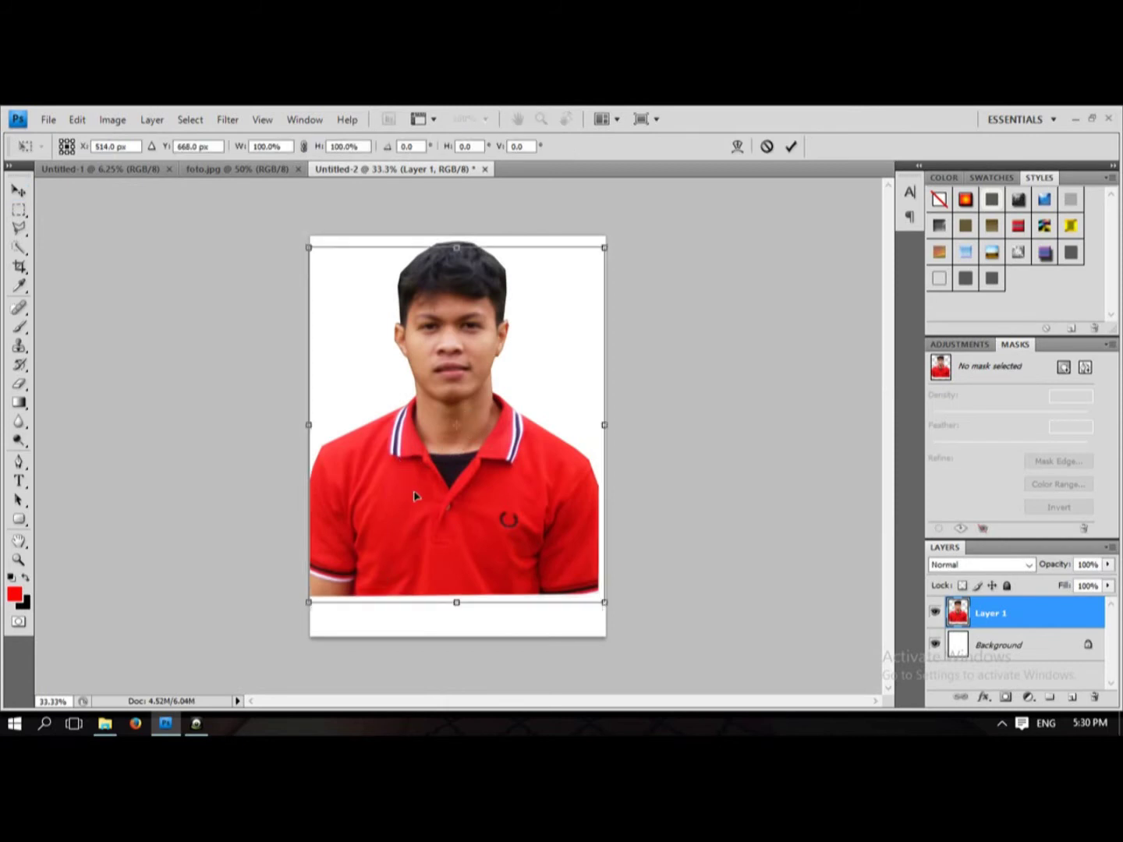
left_click_drag(314, 608, 346, 567)
left_click_drag(430, 494, 417, 518)
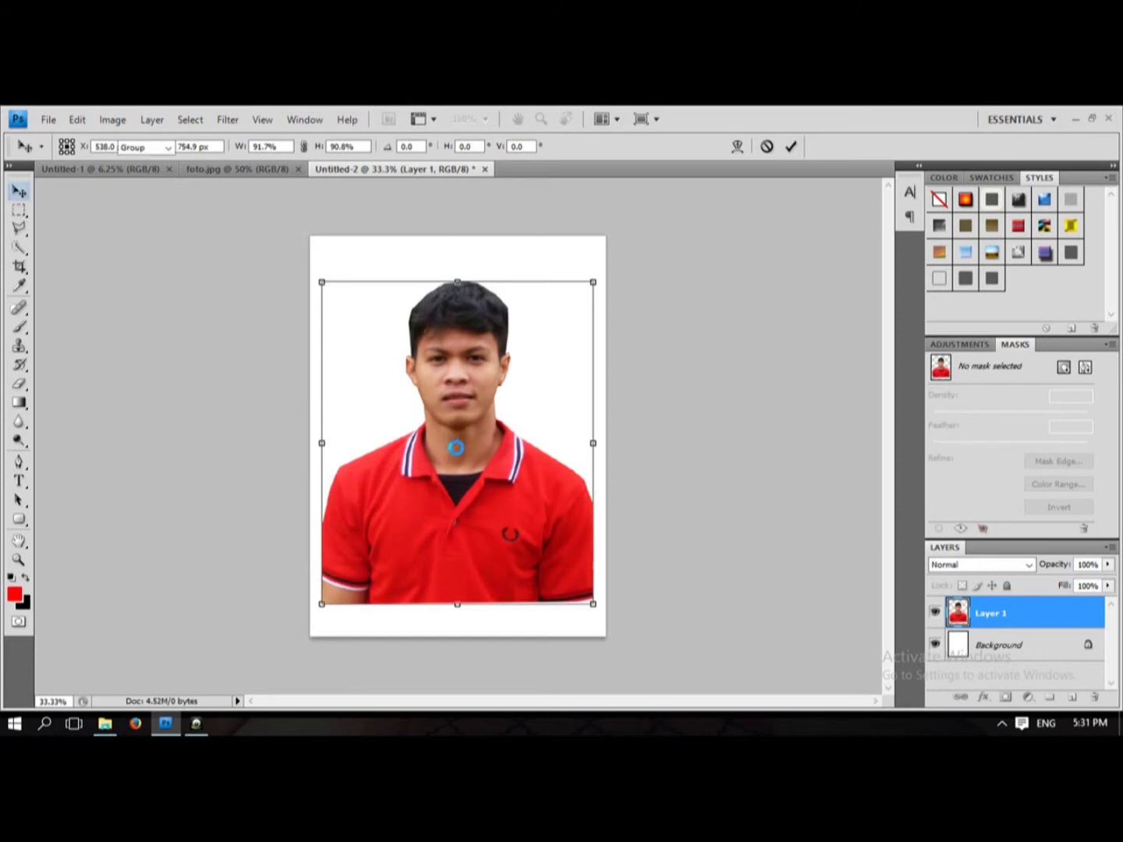
double_click(457, 451)
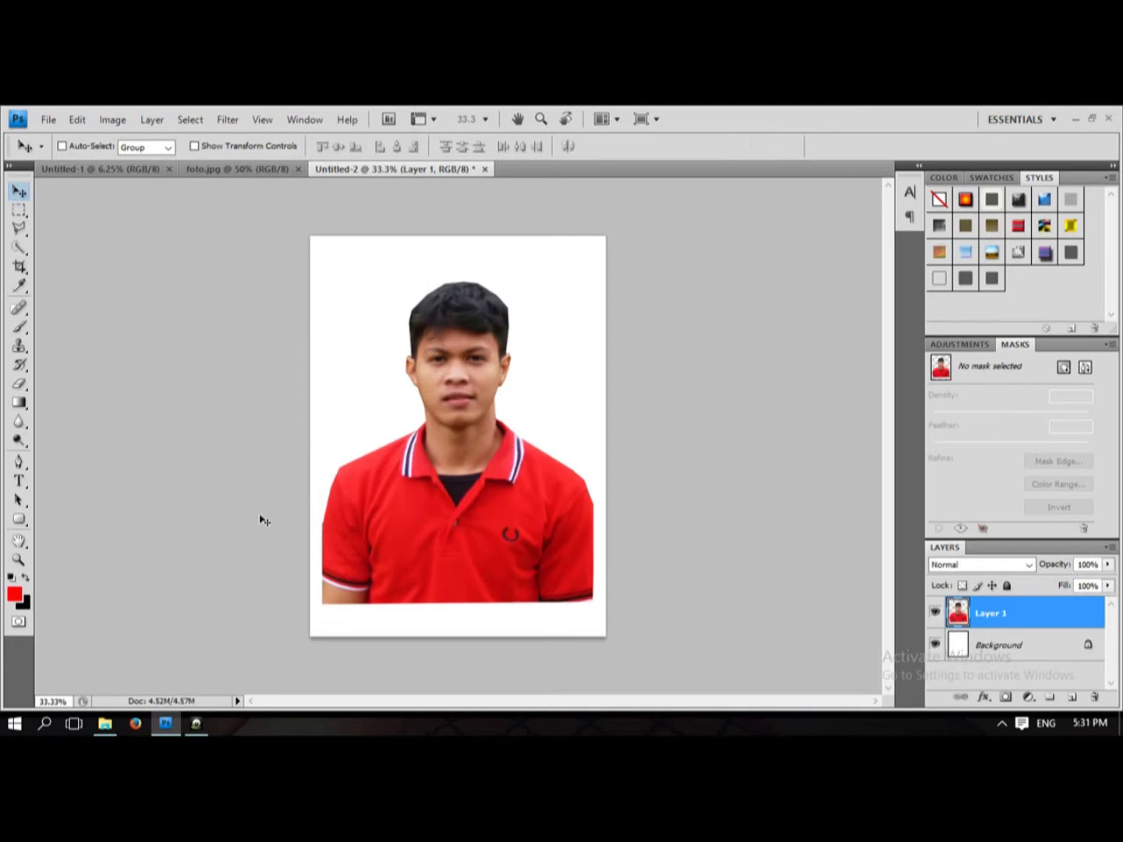
Blur the left shoulder edge and the hair outline down to the ear
left_click(21, 421)
right_click(22, 426)
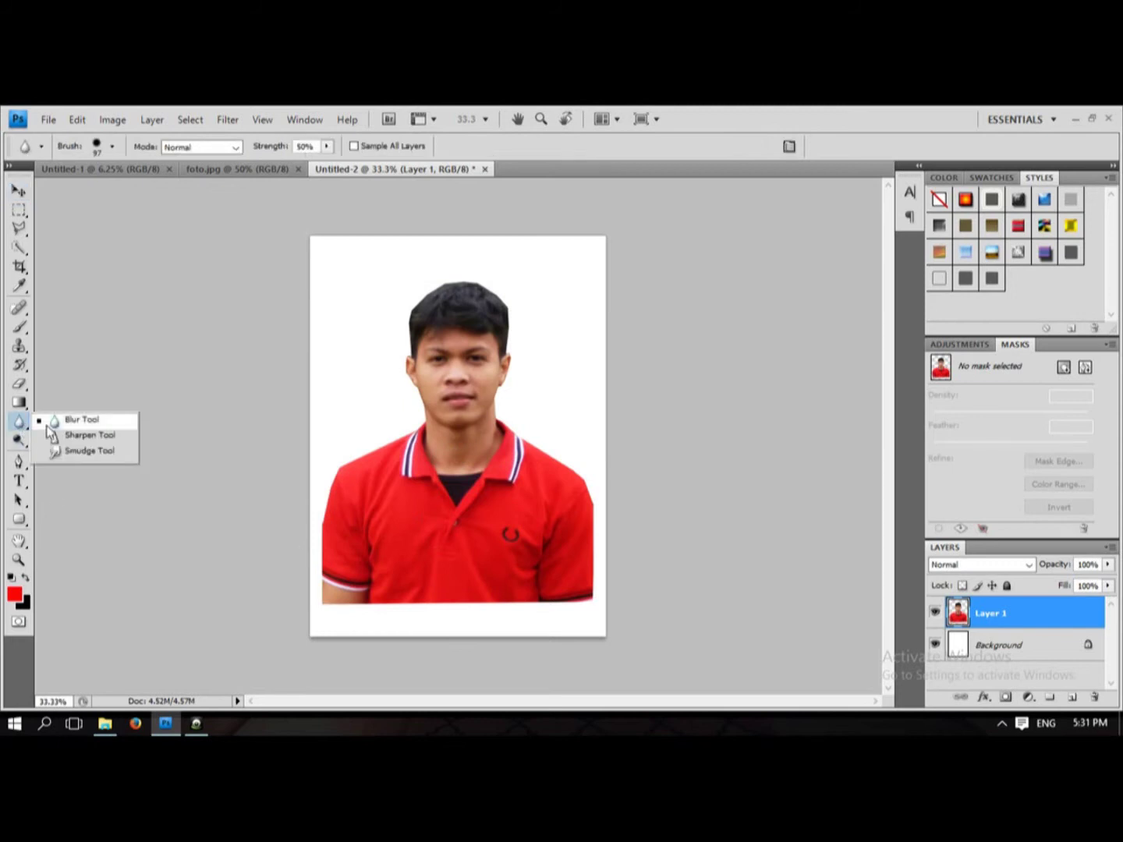
left_click(54, 424)
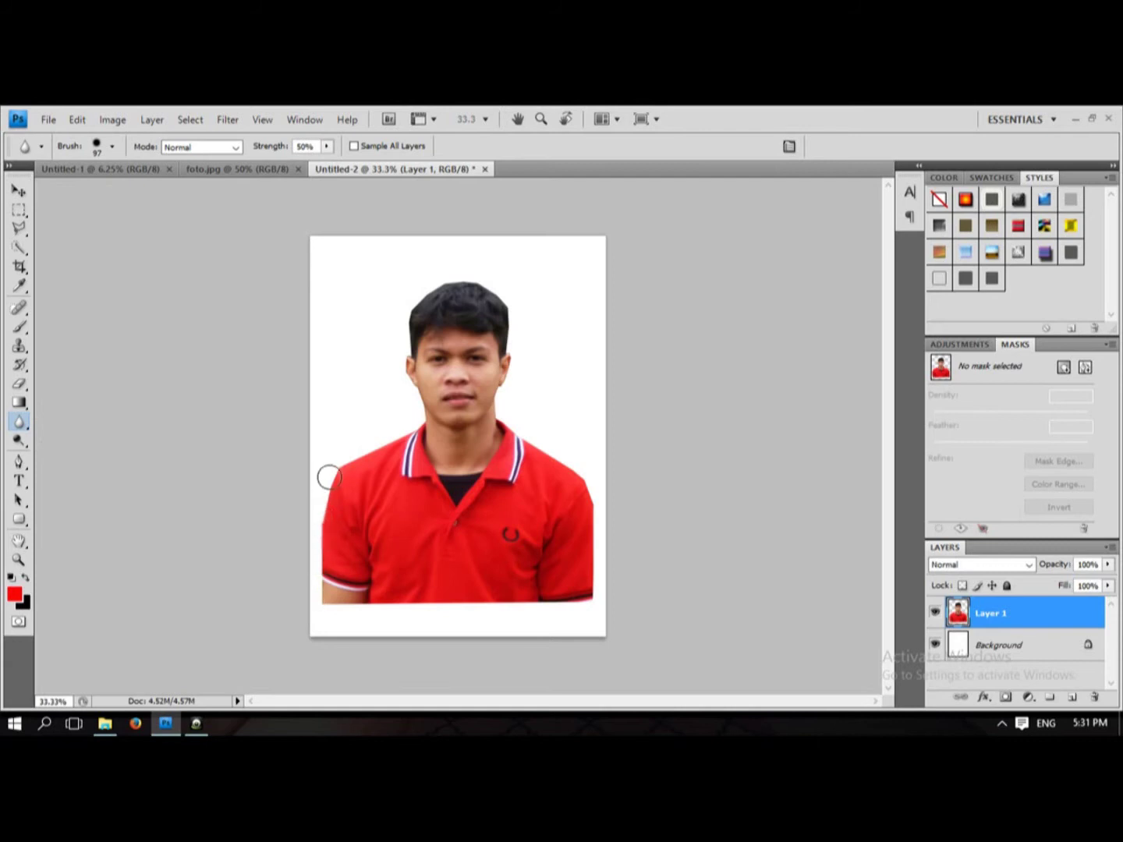
left_click_drag(328, 464, 327, 513)
mouse_move(438, 286)
left_mouse_down()
mouse_move(475, 282)
mouse_move(504, 295)
mouse_move(519, 328)
mouse_move(519, 438)
mouse_move(584, 476)
mouse_move(593, 601)
left_mouse_up()
left_click(18, 195)
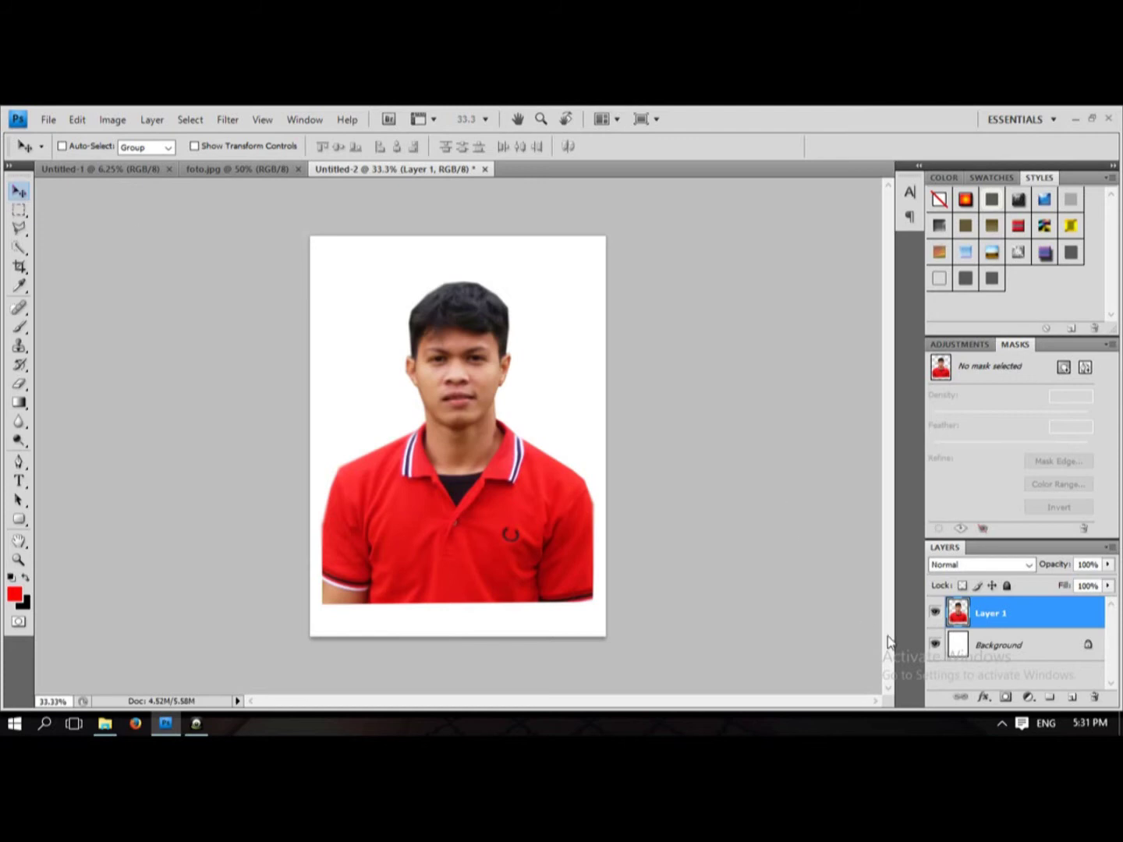
Add a Solid Color fill layer above the Background layer
left_click(1014, 649)
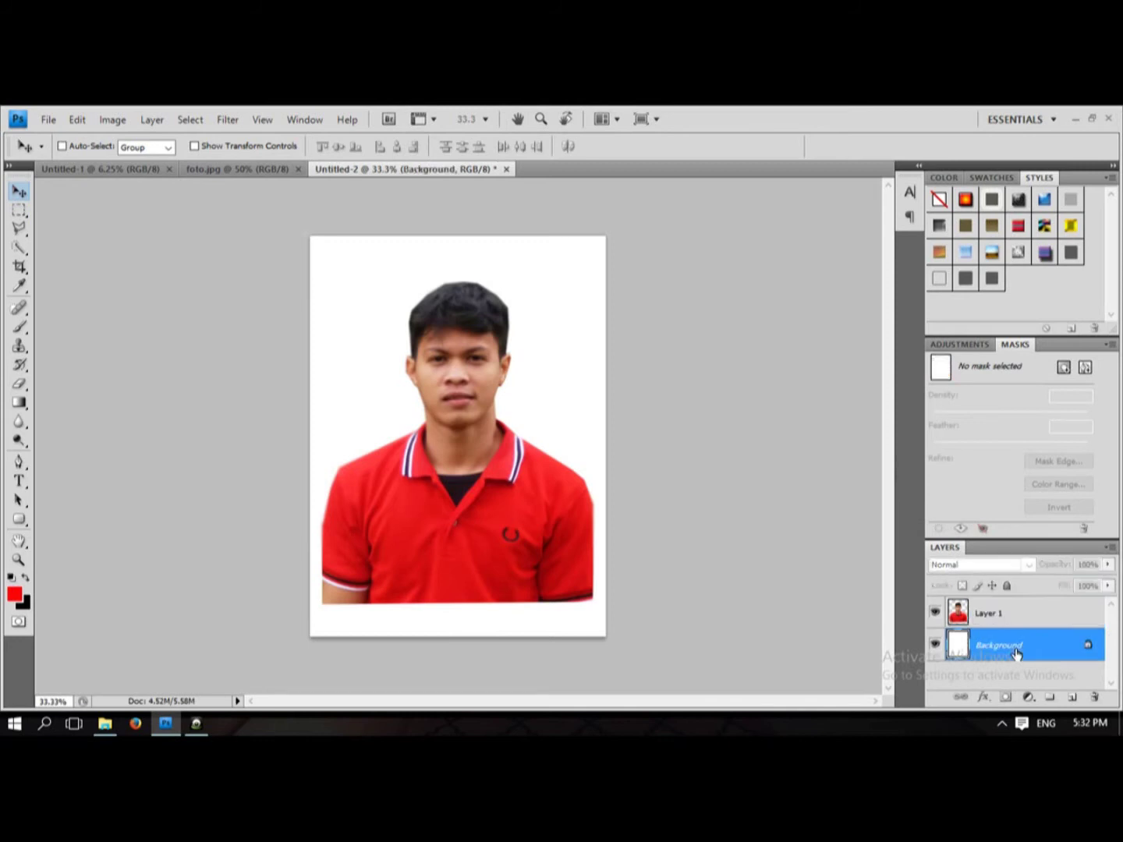
left_click(1029, 697)
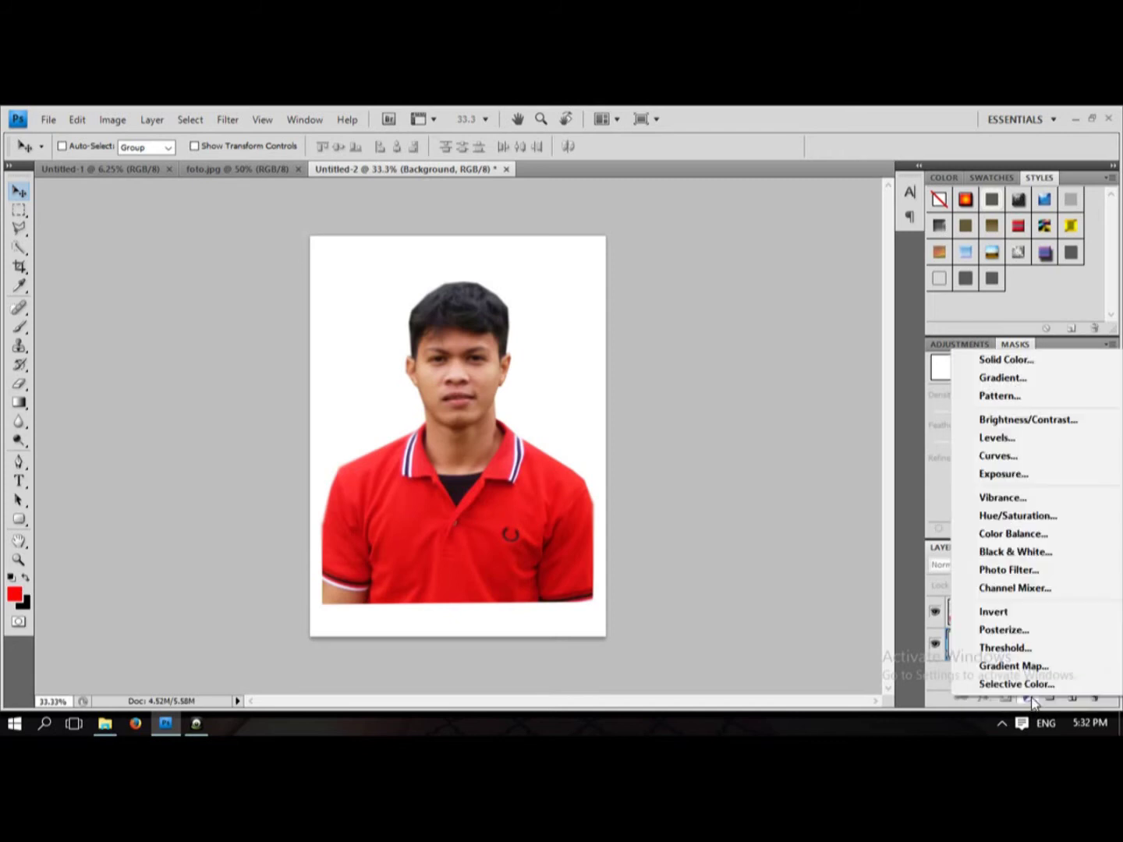
left_click(1011, 365)
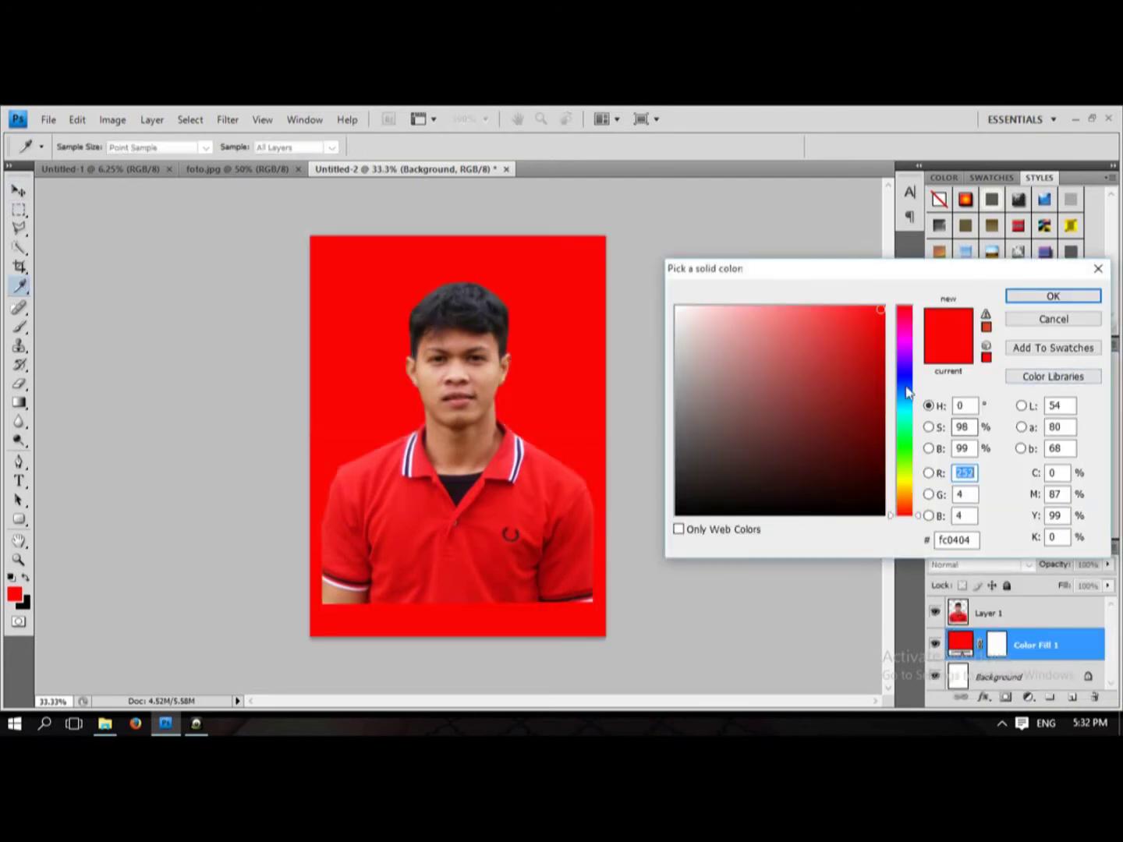
Pick a blue hue for the fill colour and confirm it
left_click_drag(904, 382, 904, 515)
left_click_drag(906, 383, 904, 515)
left_click_drag(904, 382, 905, 515)
left_click_drag(906, 382, 904, 515)
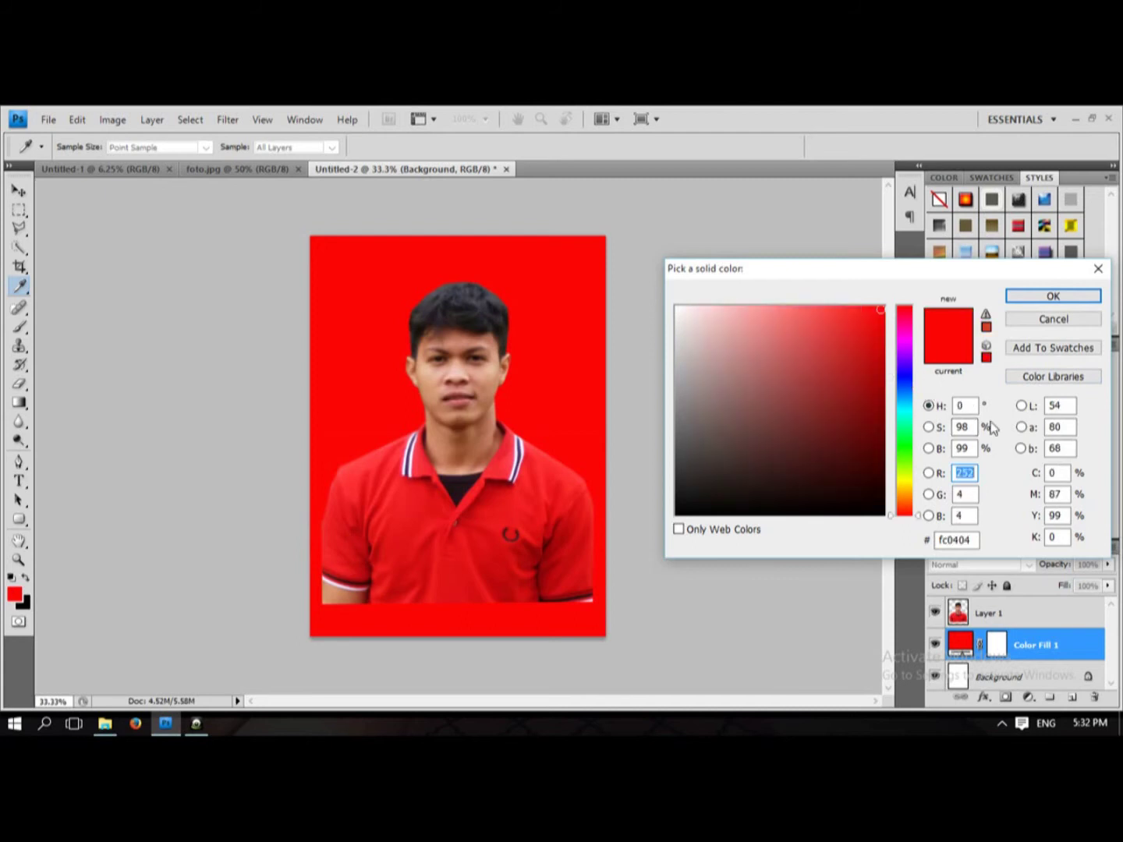
left_click(905, 379)
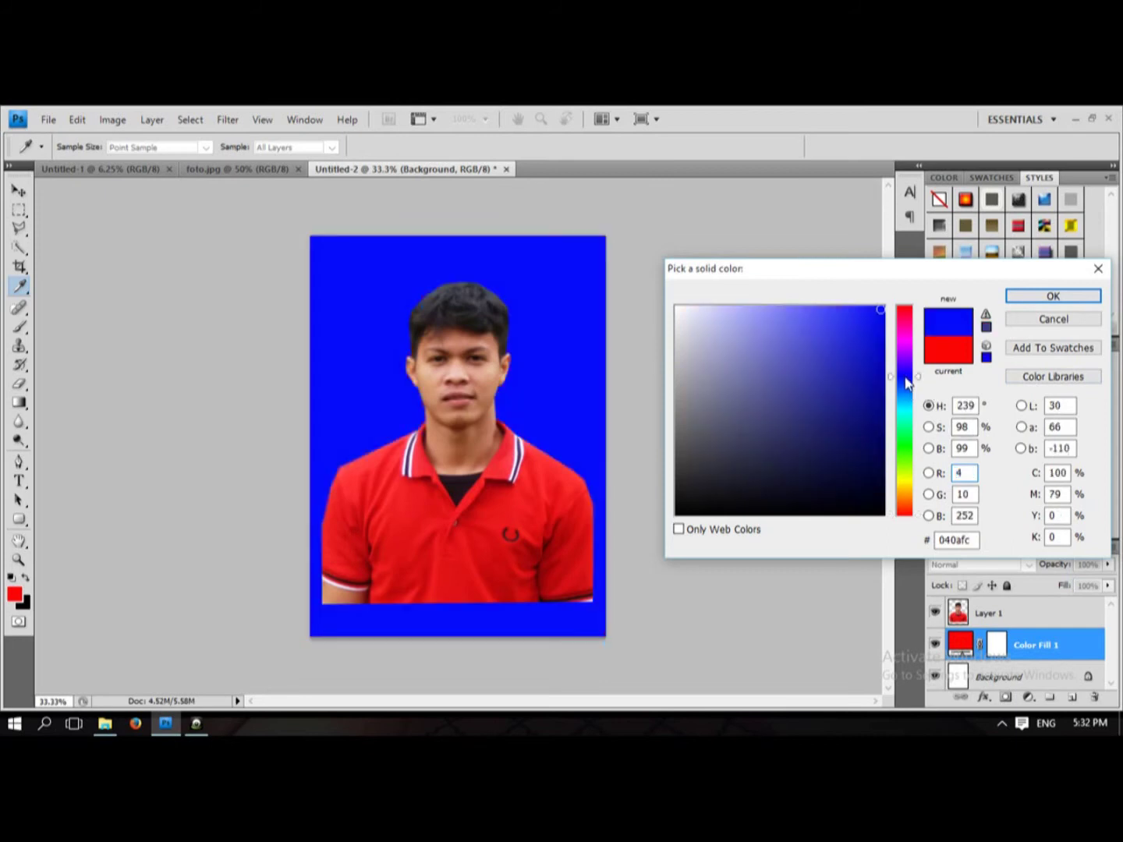
left_click(906, 374)
left_click(906, 378)
left_click(906, 378)
key("ctrl+z")
key("ctrl+z")
key("ctrl+z")
key("ctrl+z")
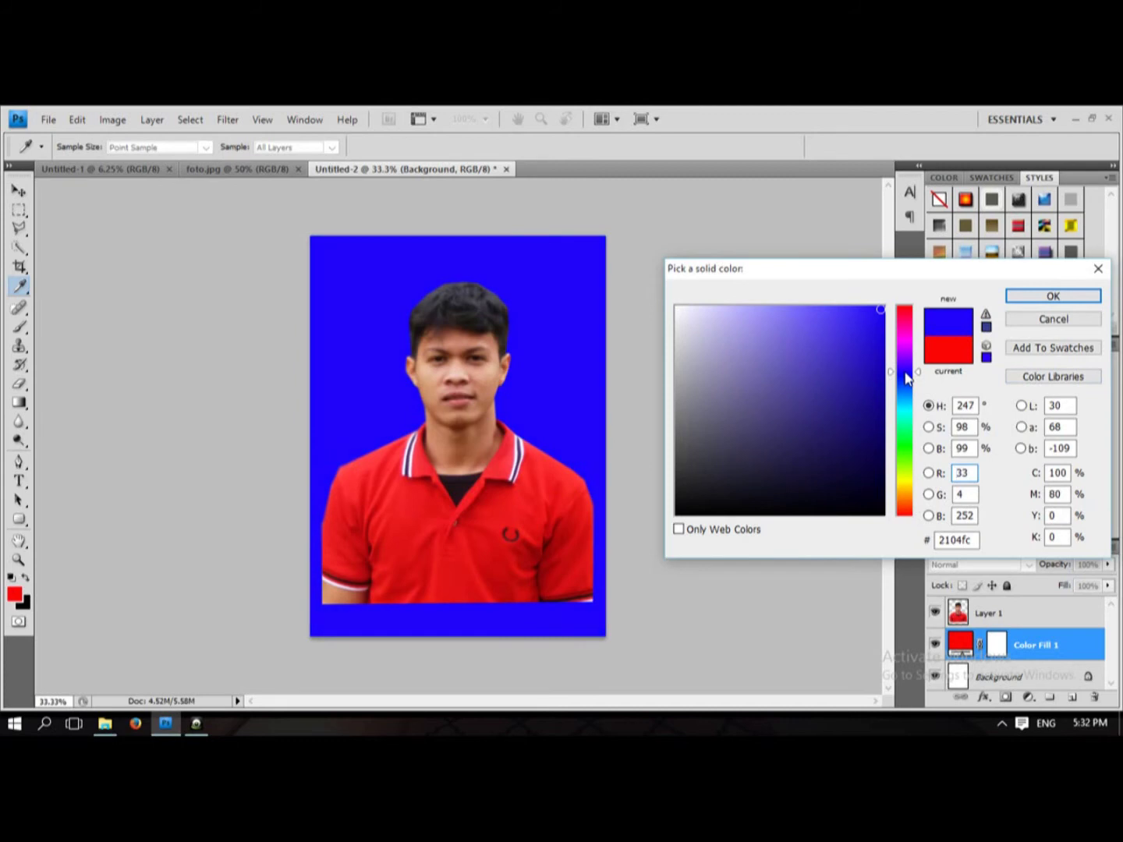
left_click(1047, 297)
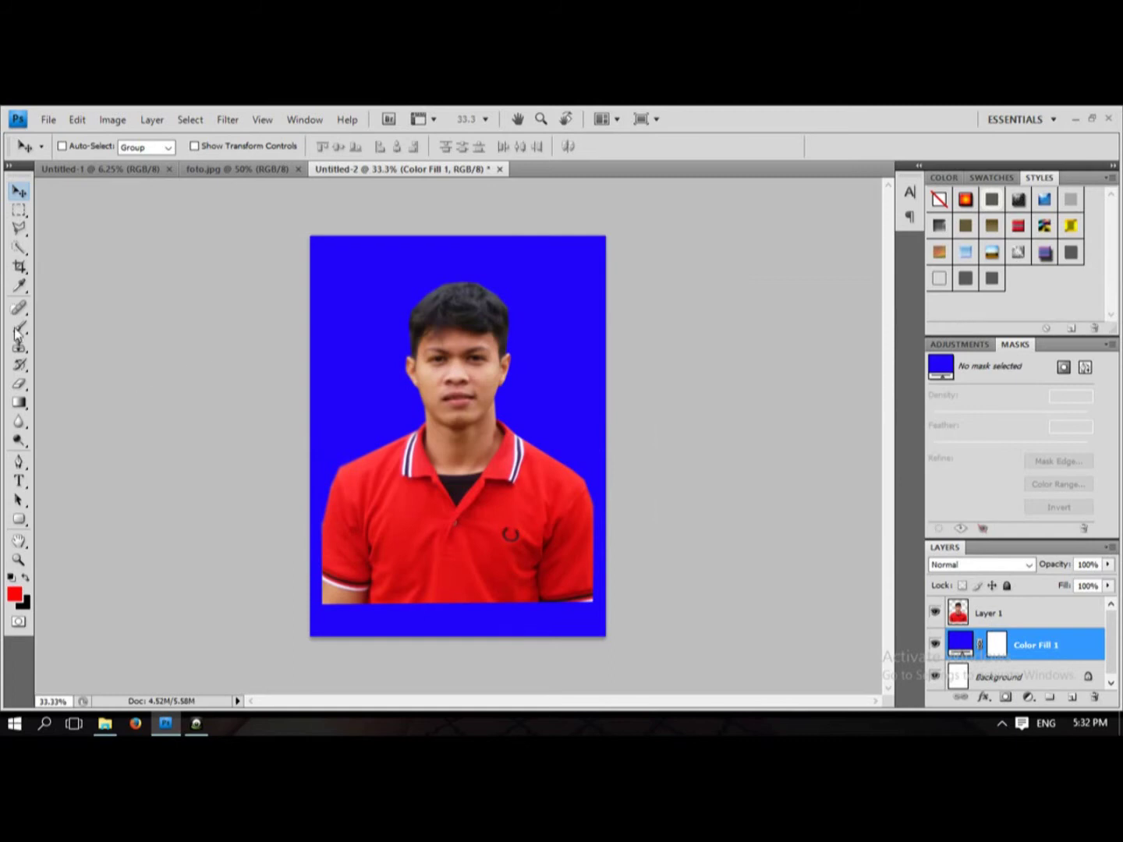
Brighten the person's Layer 1 with Curves, raising input 91 to output 131
left_click(985, 616)
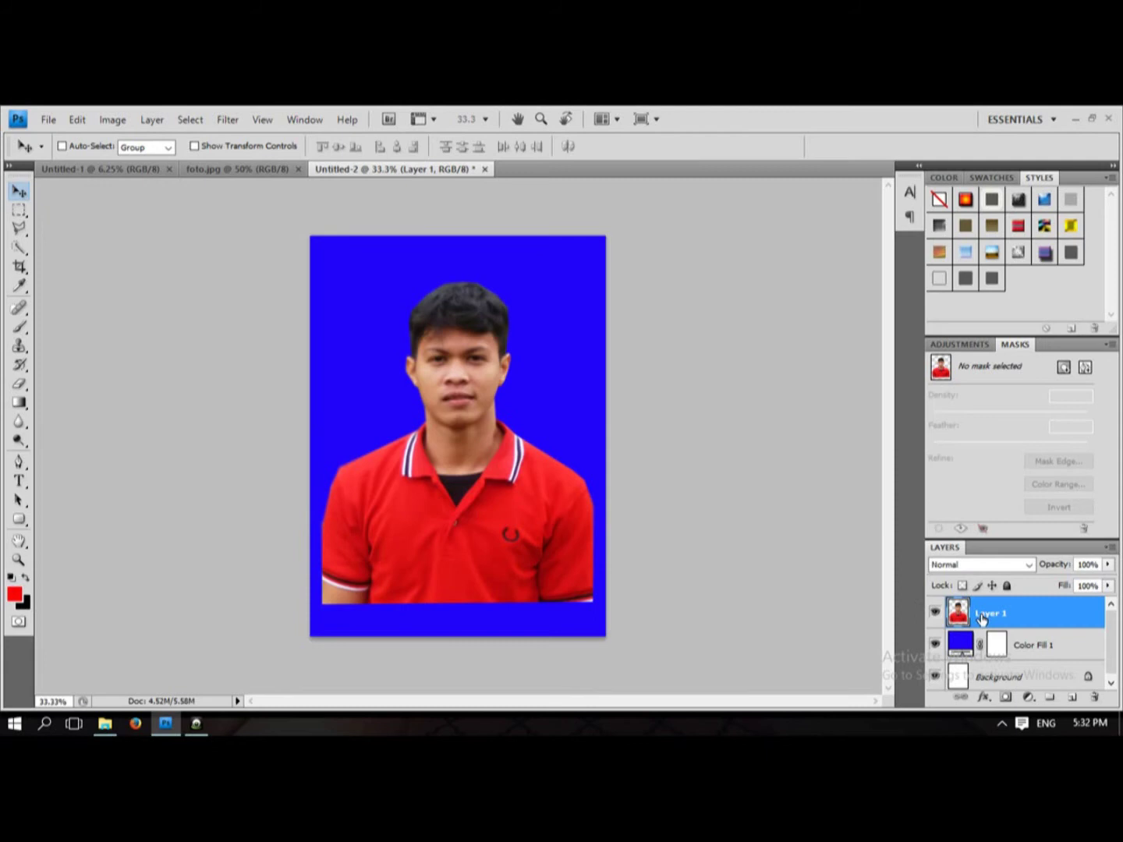
key("alt+bracketleft")
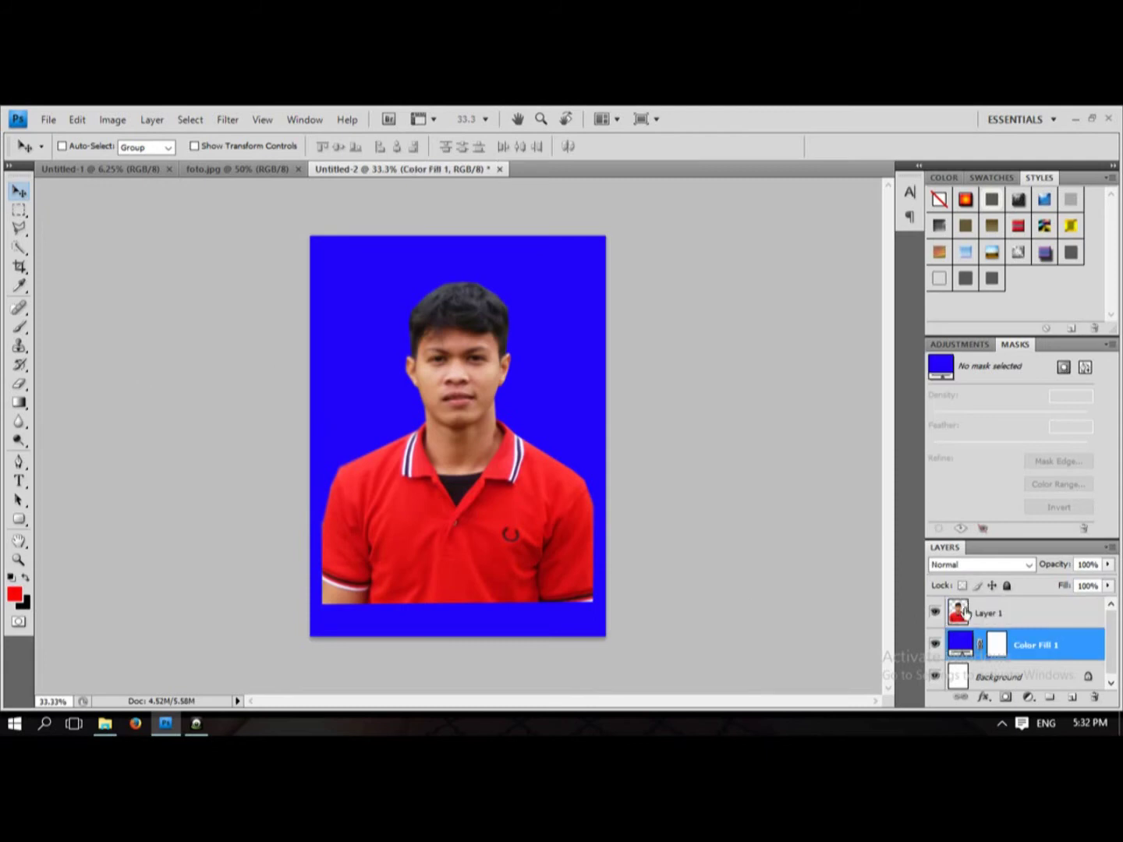
left_click(966, 613)
key("ctrl+m")
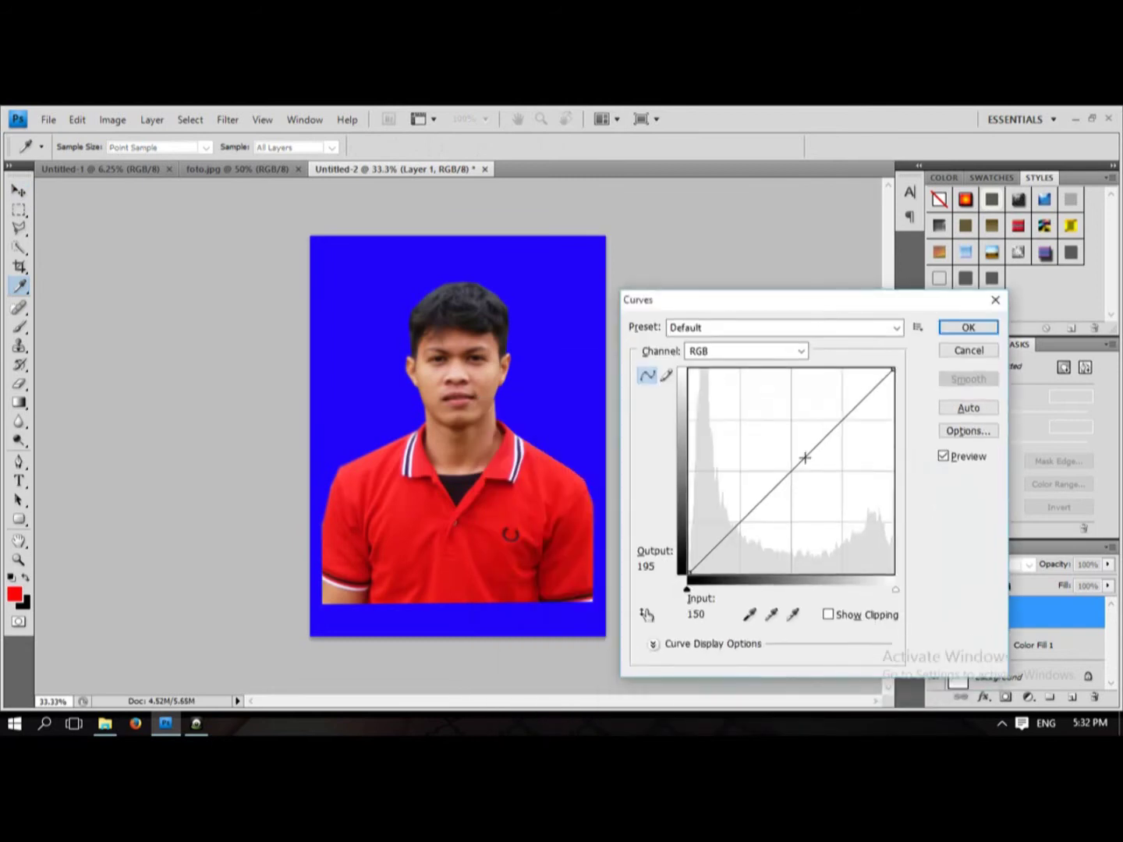
left_click_drag(779, 482, 763, 463)
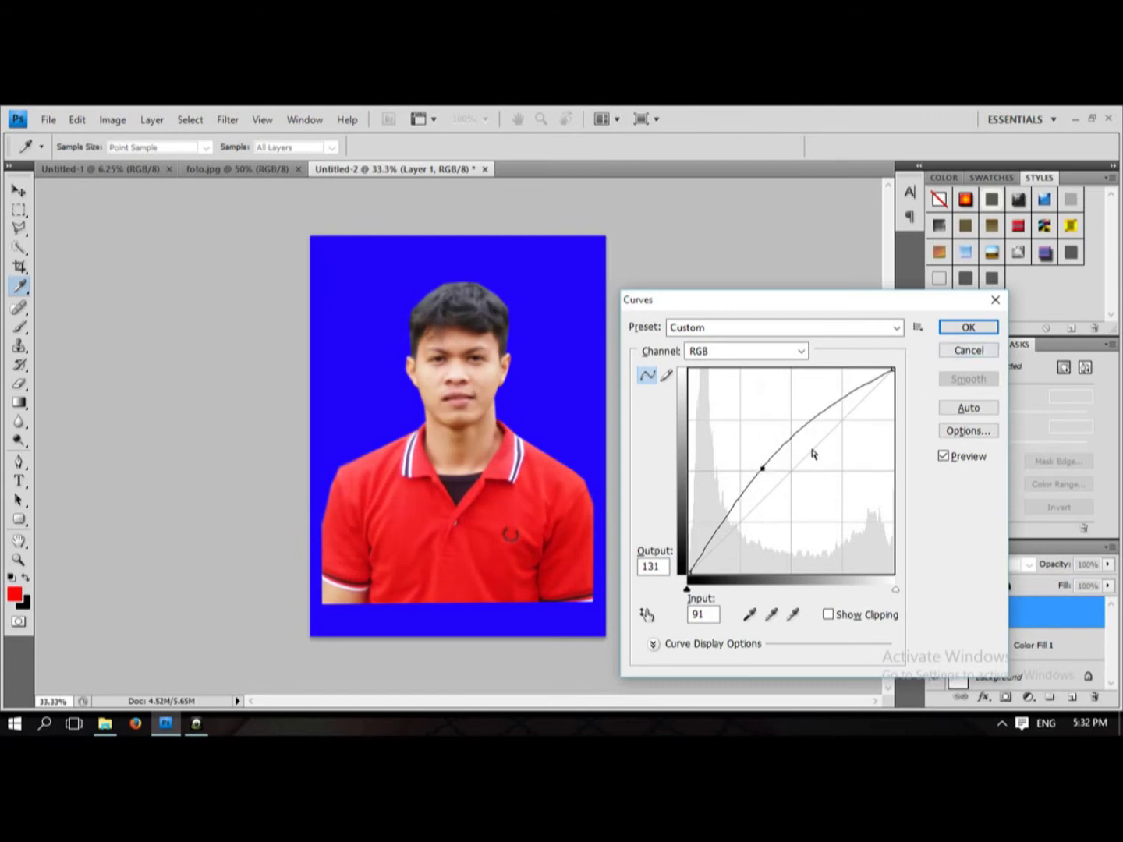
left_click(964, 326)
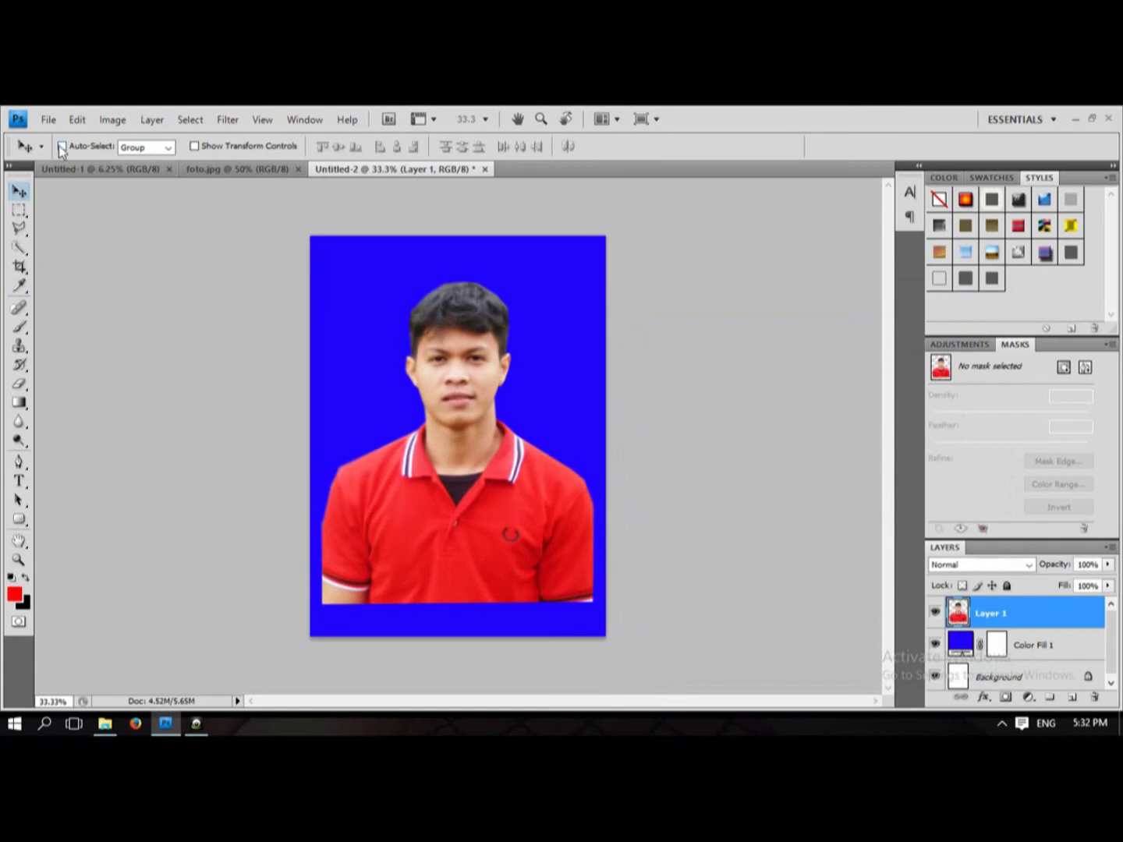
Save As to Local Disk (D:) under the name 'phas photo1'
left_click(48, 119)
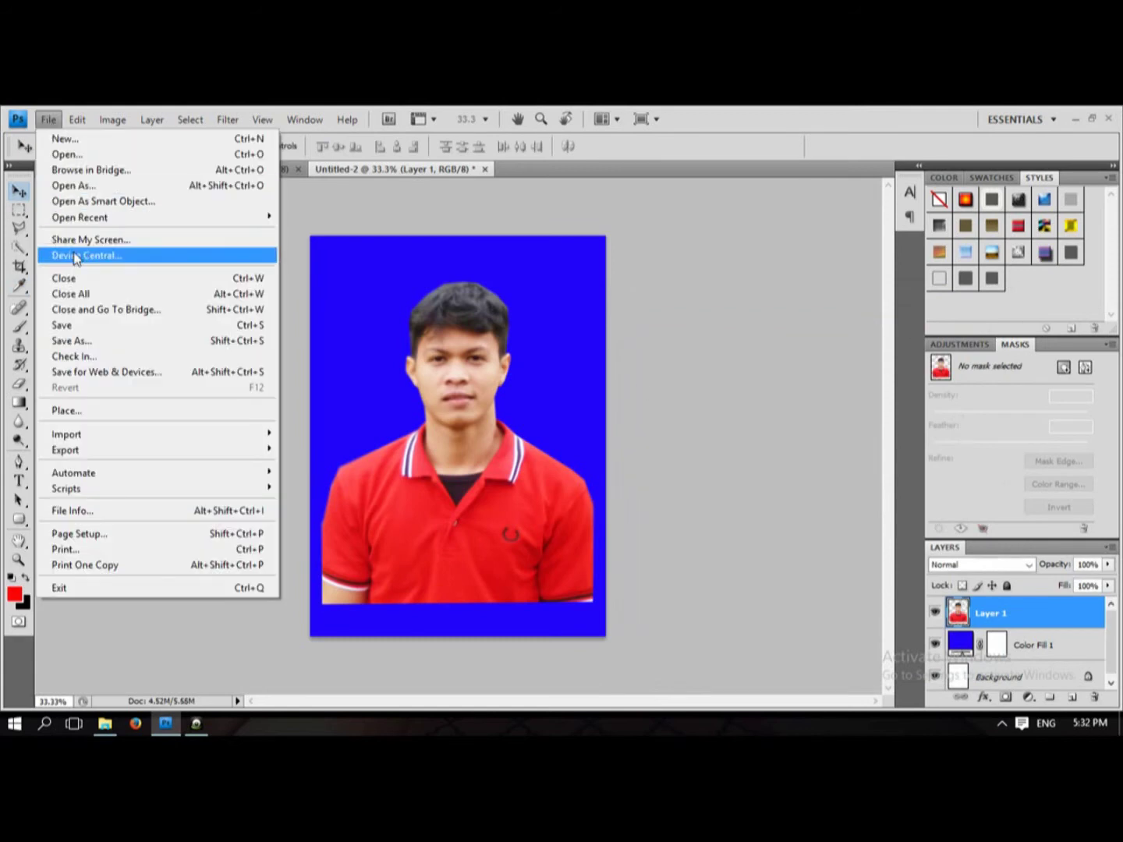
left_click(75, 341)
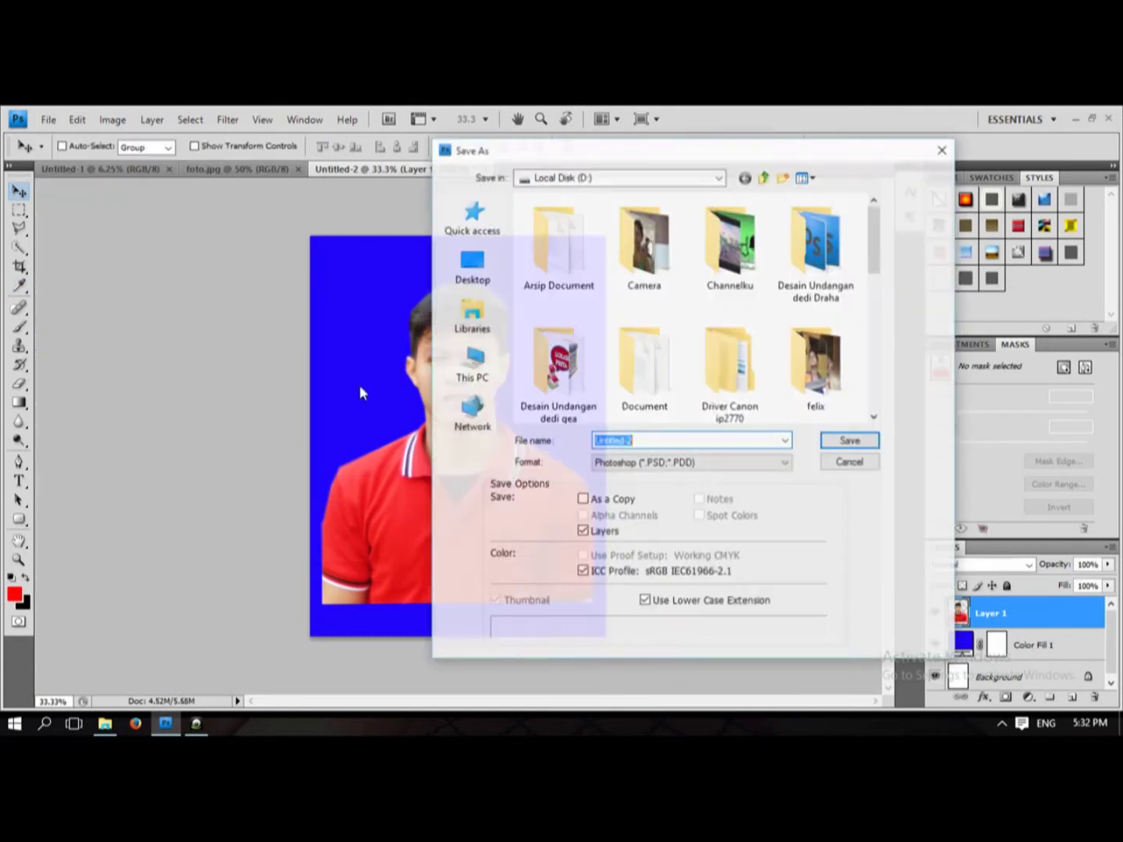
left_click(475, 376)
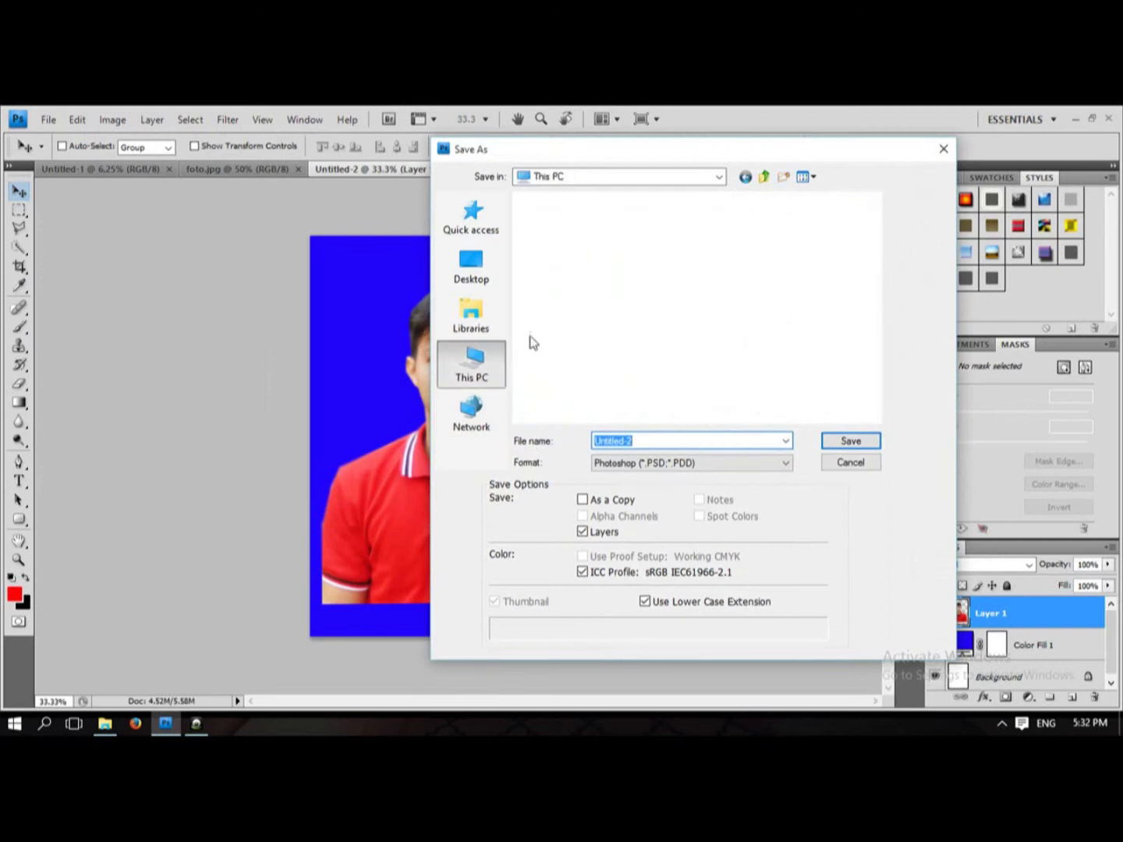
left_click_drag(874, 284, 870, 383)
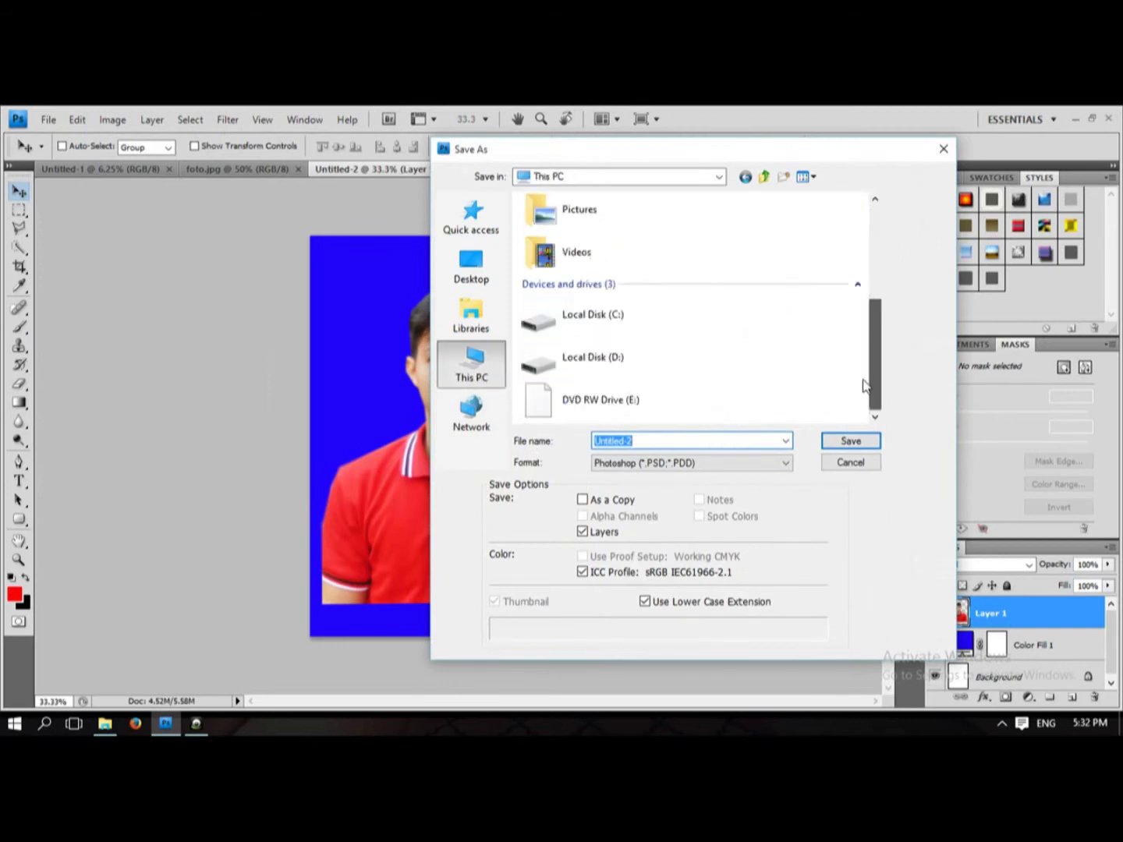
double_click(621, 367)
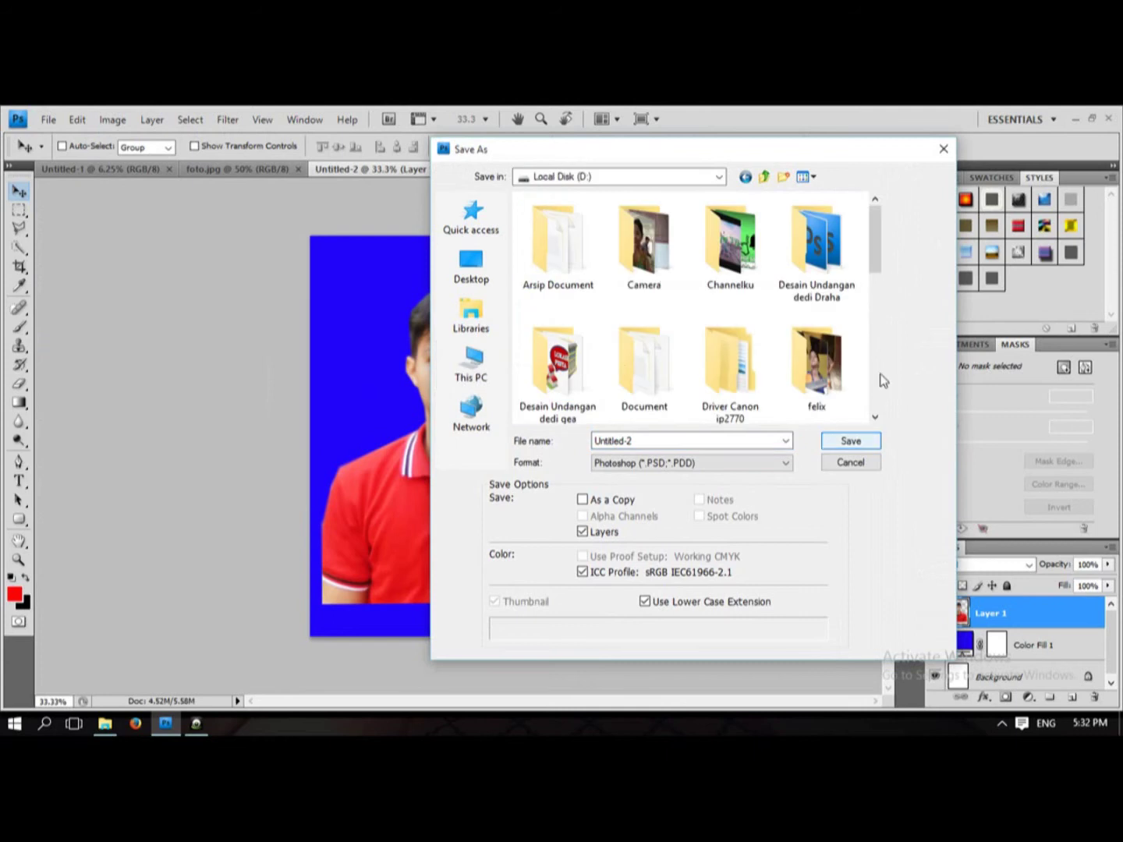
left_click_drag(876, 271, 874, 366)
double_click(698, 440)
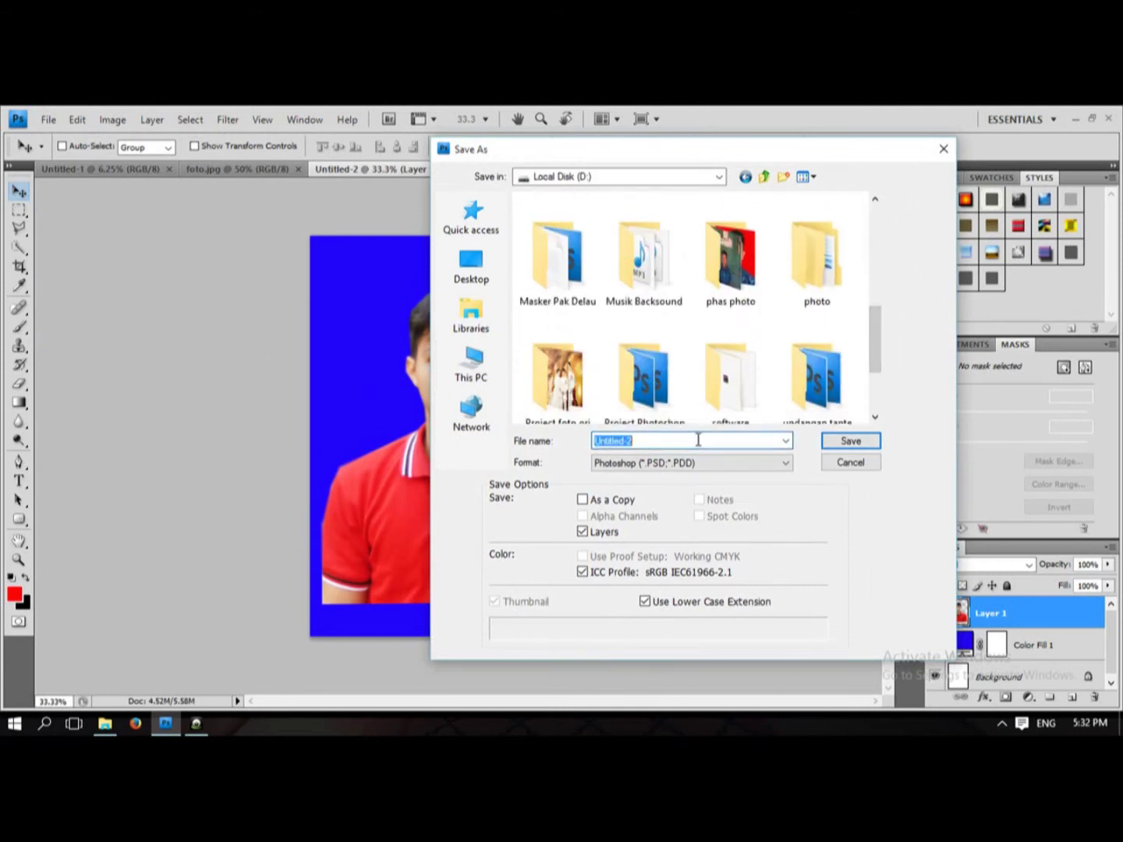
type("phs")
key("BackSpace")
type("as photo 1")
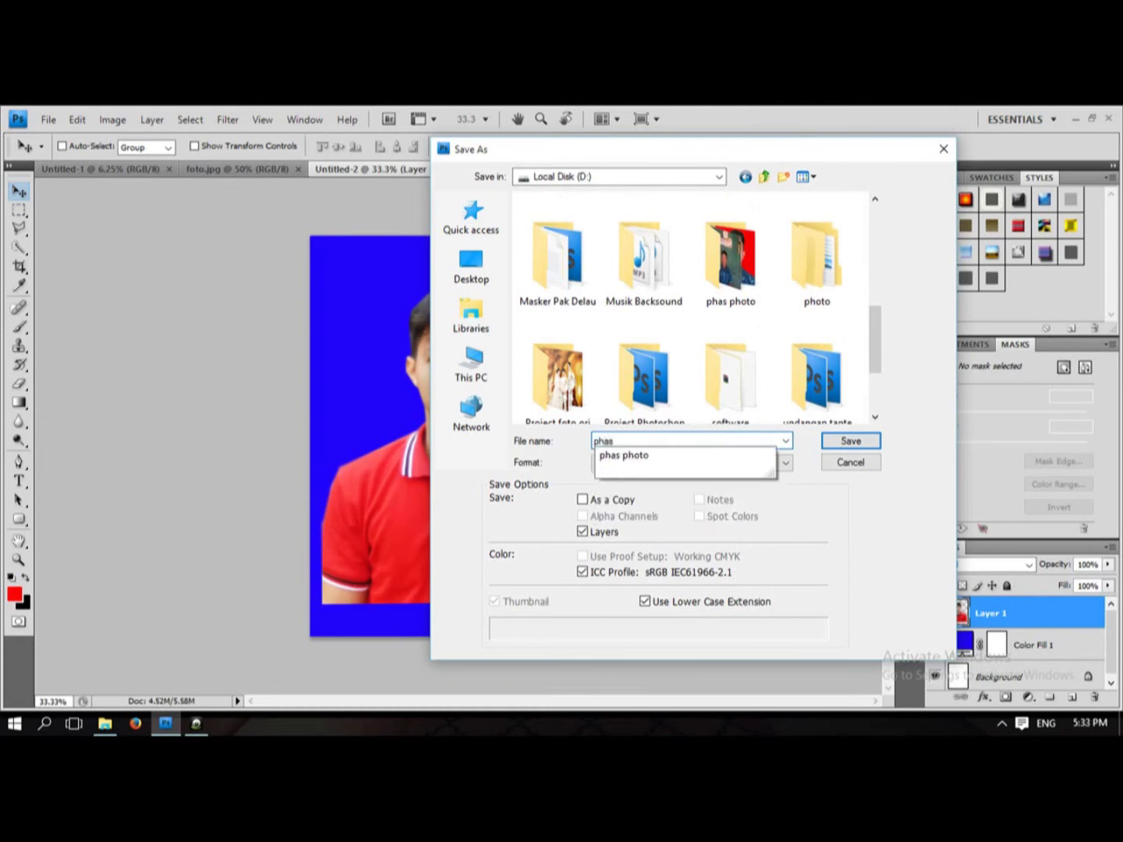
left_click(675, 457)
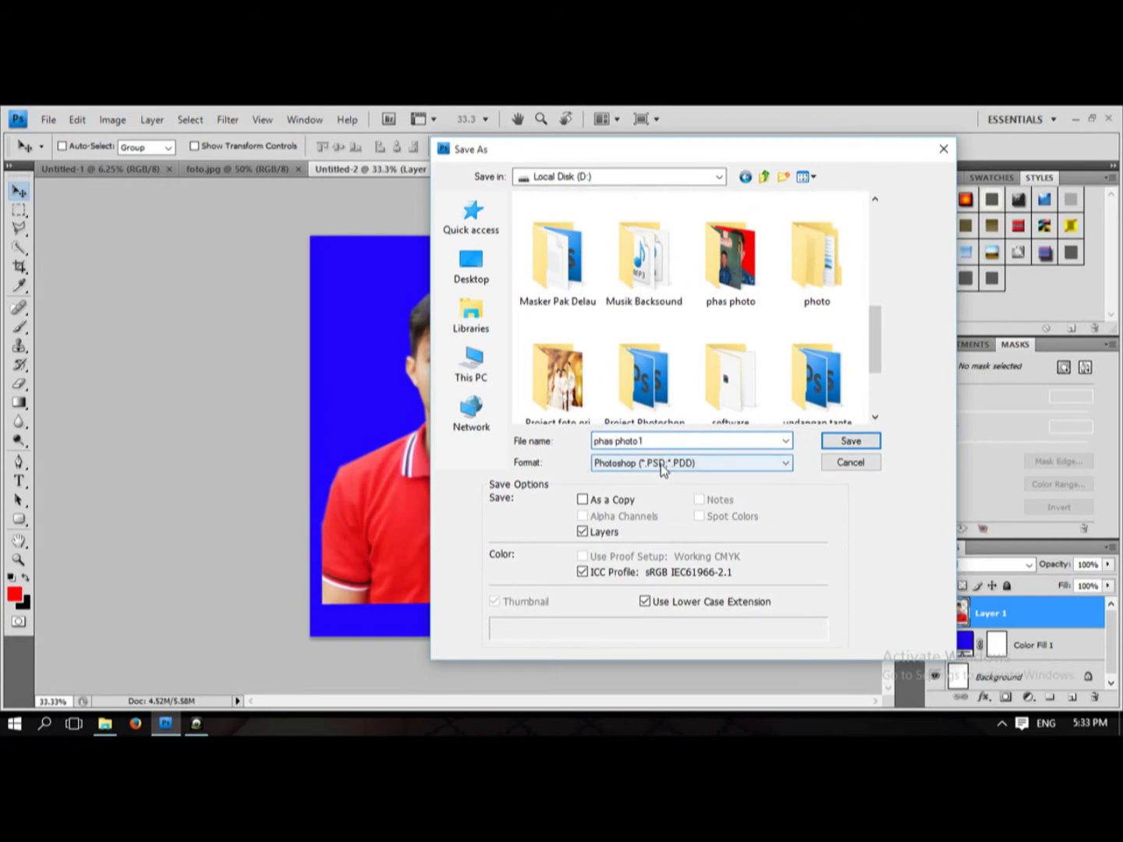
Save it in JPEG format at maximum quality, then close Untitled-2
left_click(663, 465)
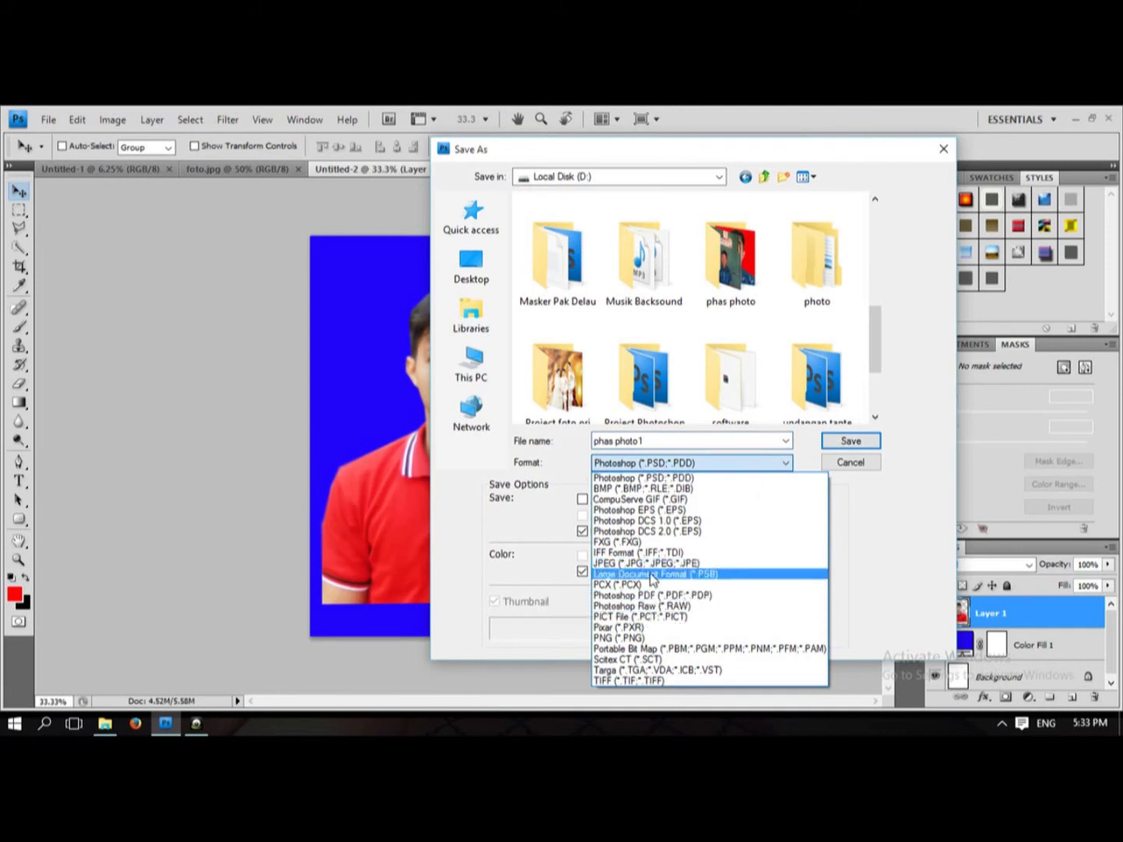
left_click(647, 563)
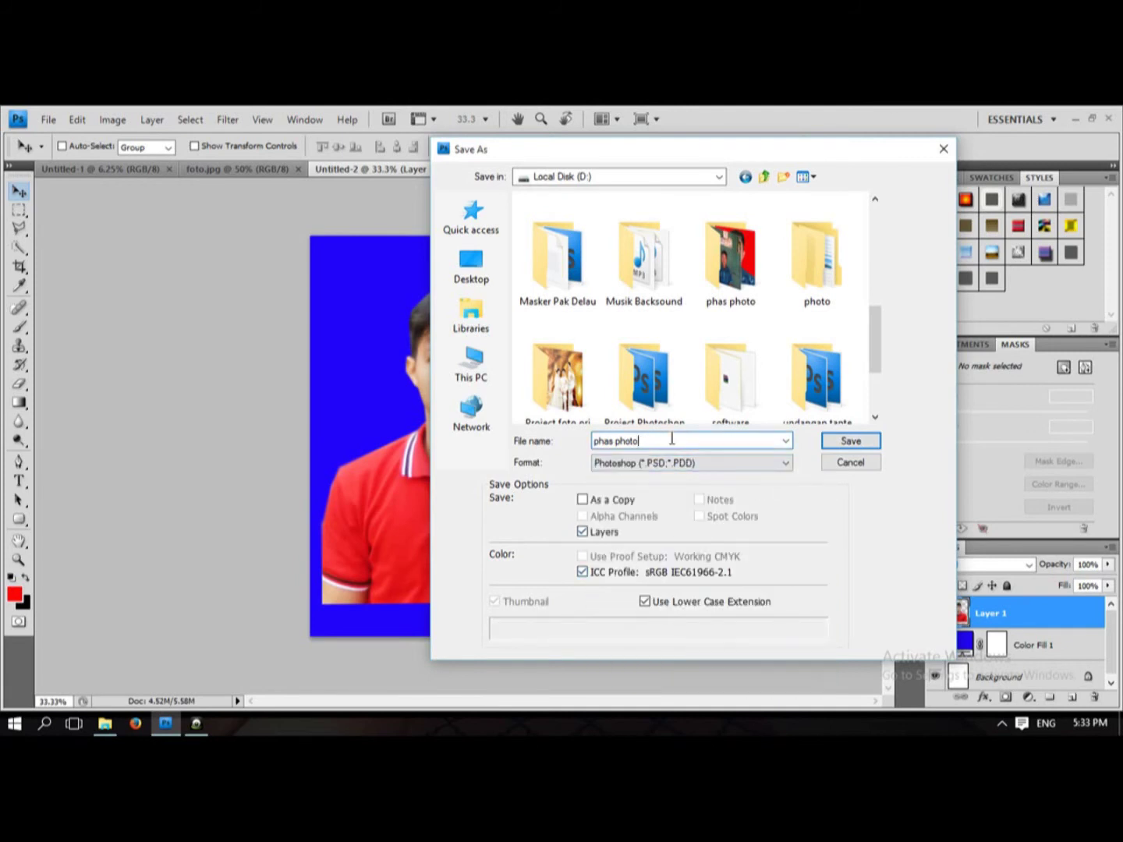
type("1")
left_click(663, 465)
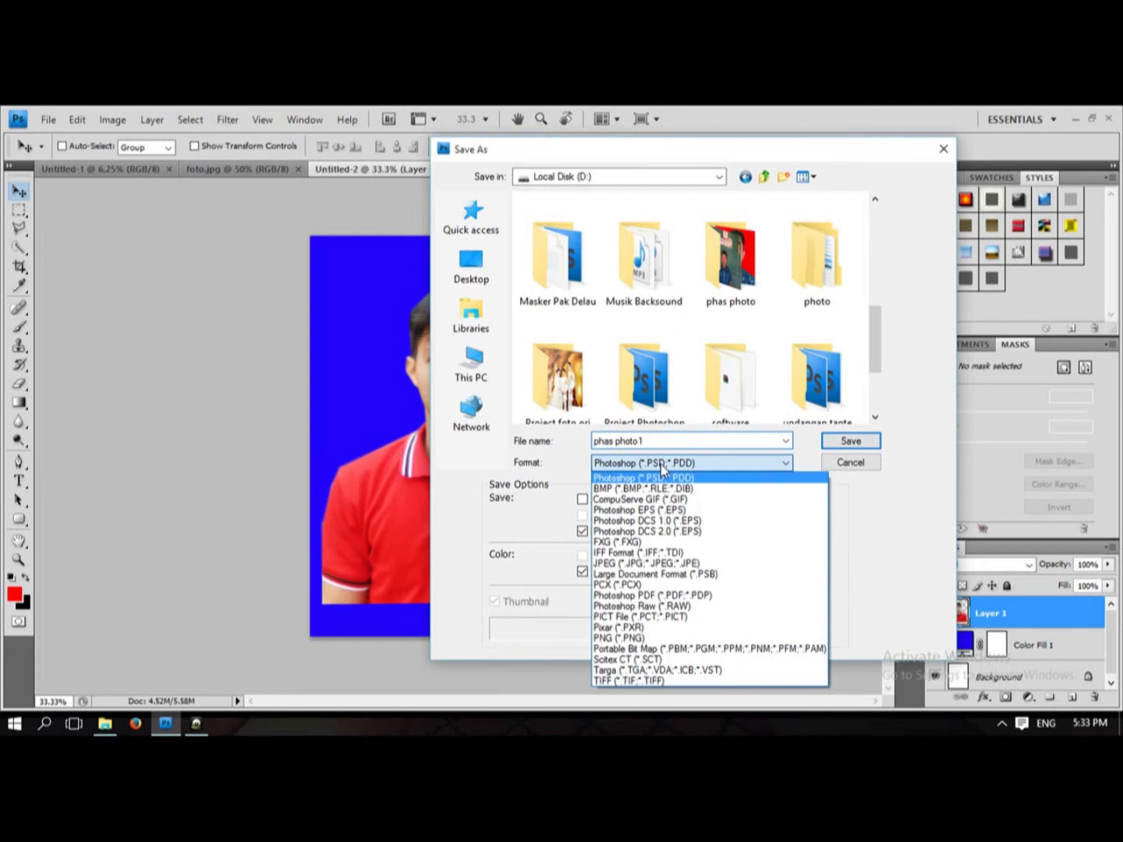
left_click(653, 565)
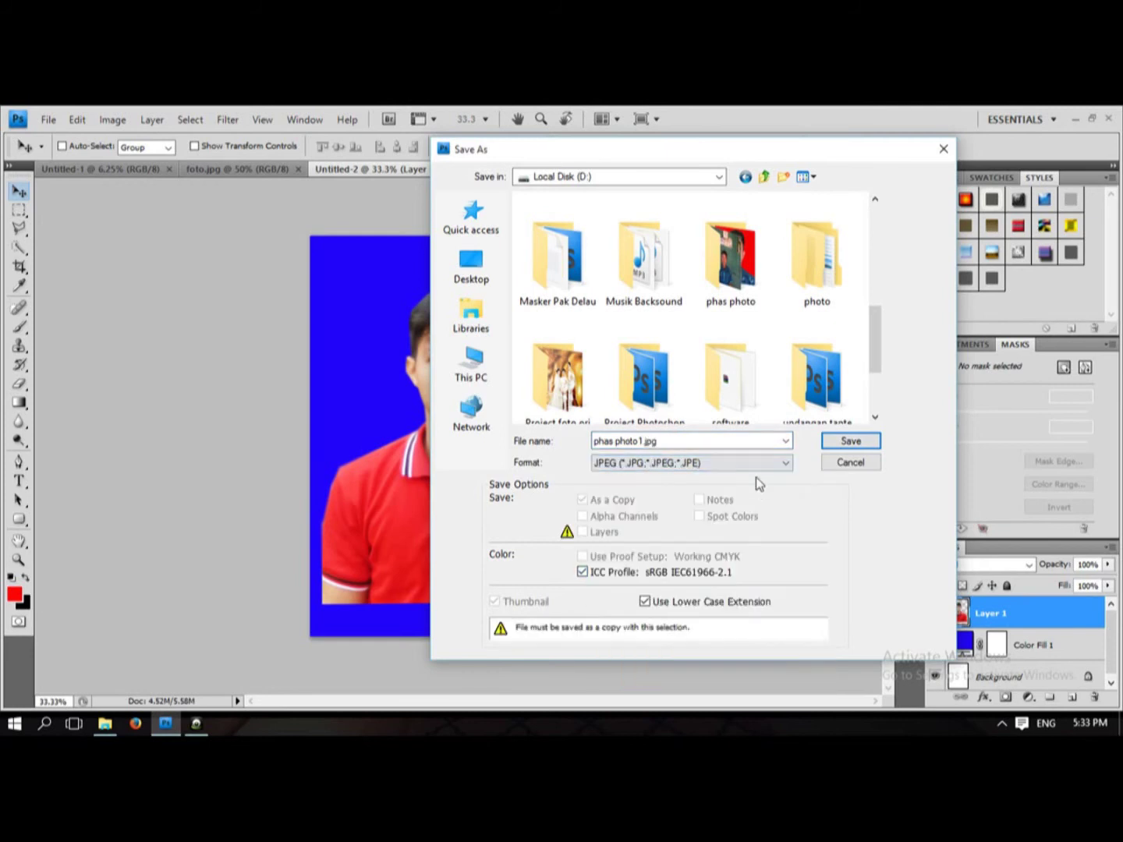
left_click(848, 441)
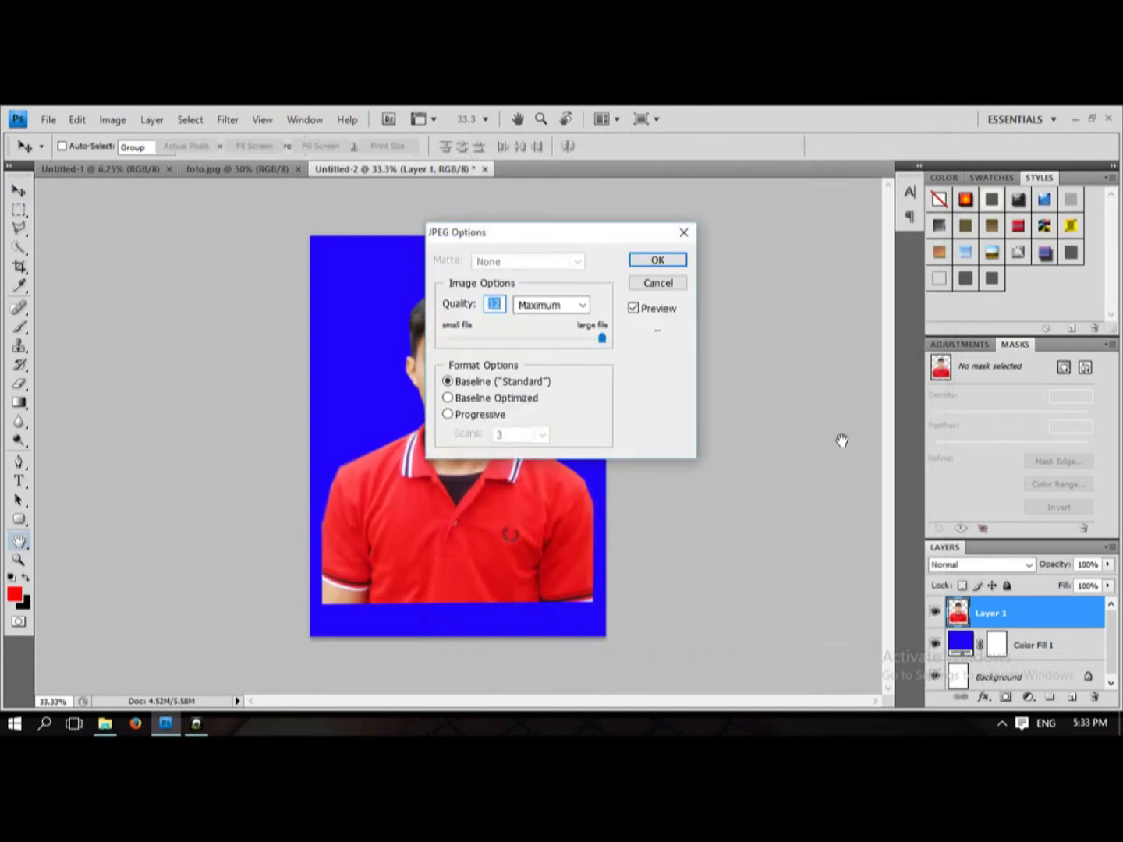
left_click(669, 261)
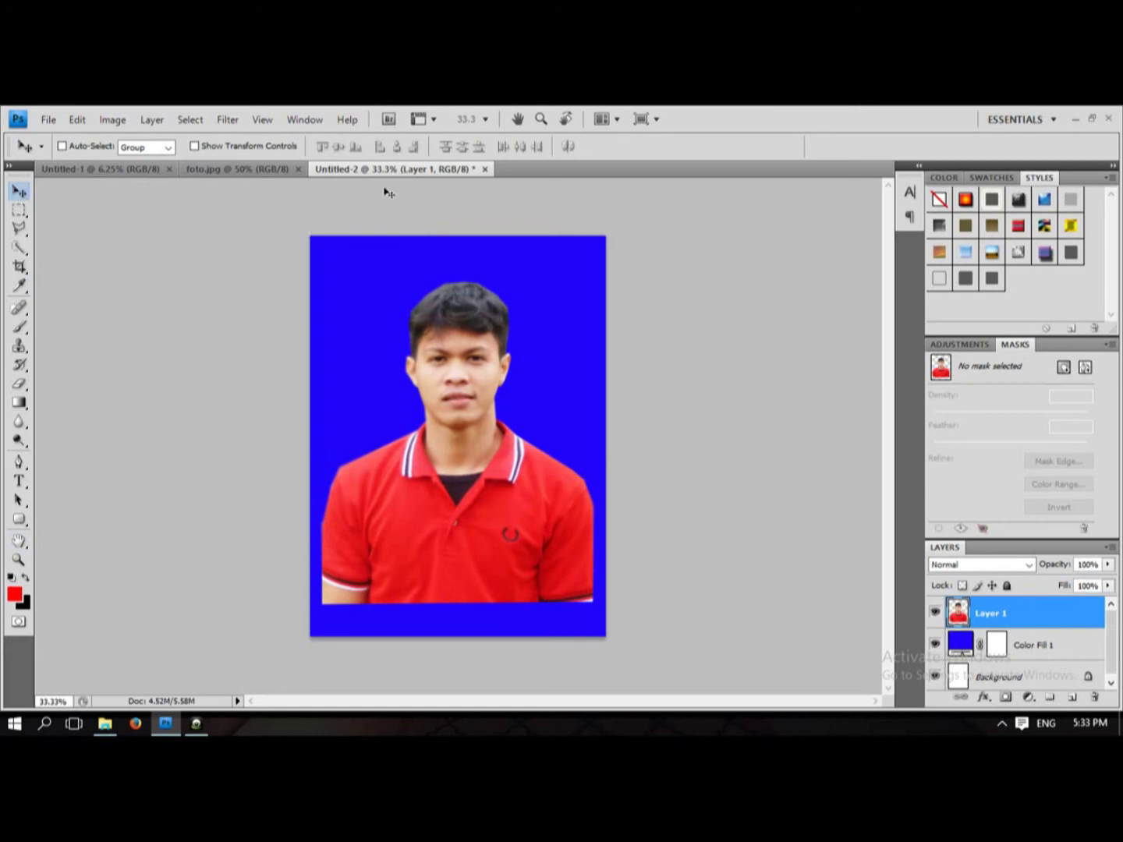
left_click(485, 171)
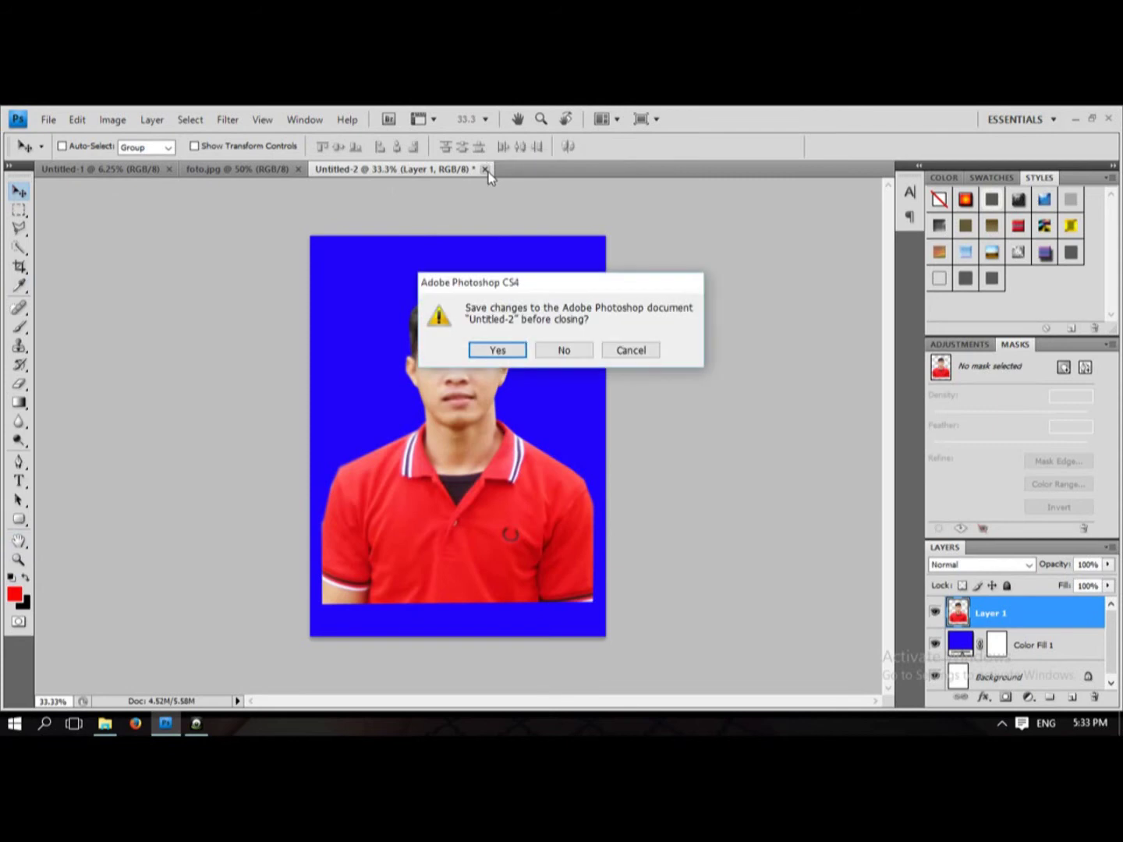
Close Untitled-2 without saving again, and close foto.jpg
left_click(496, 349)
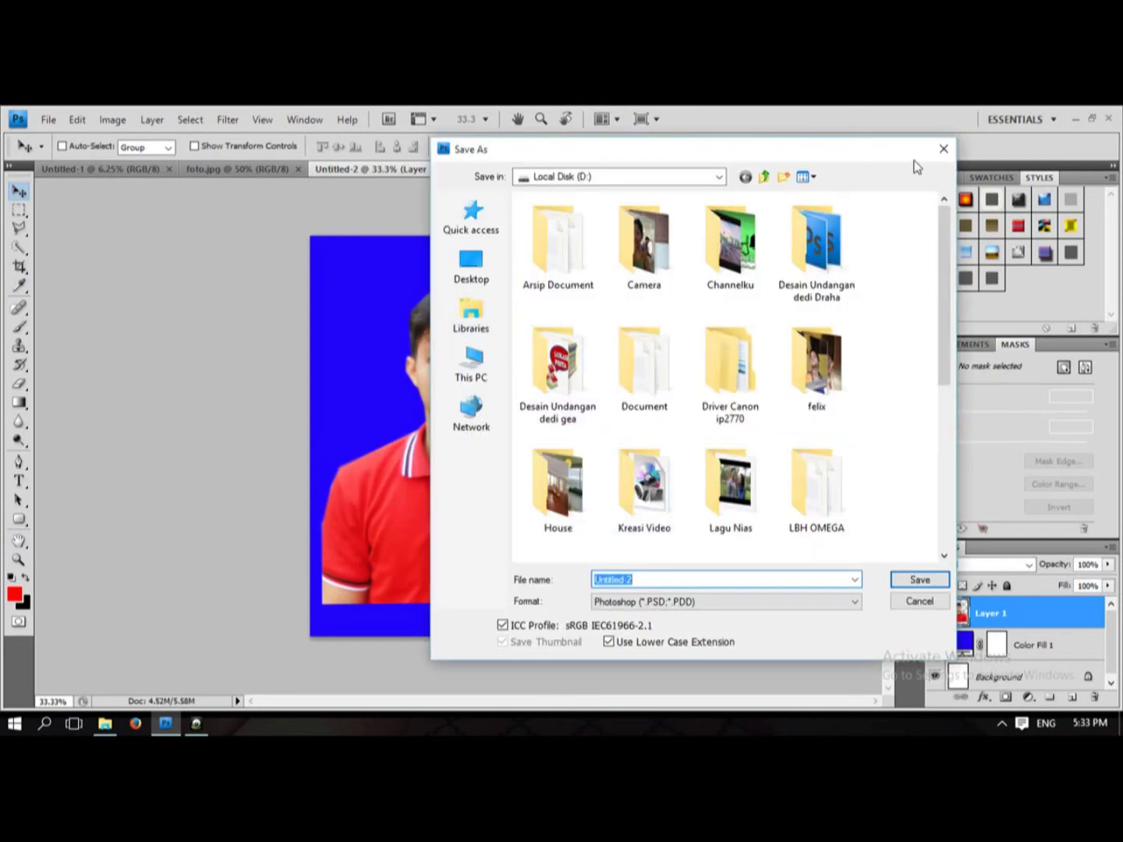
left_click(942, 149)
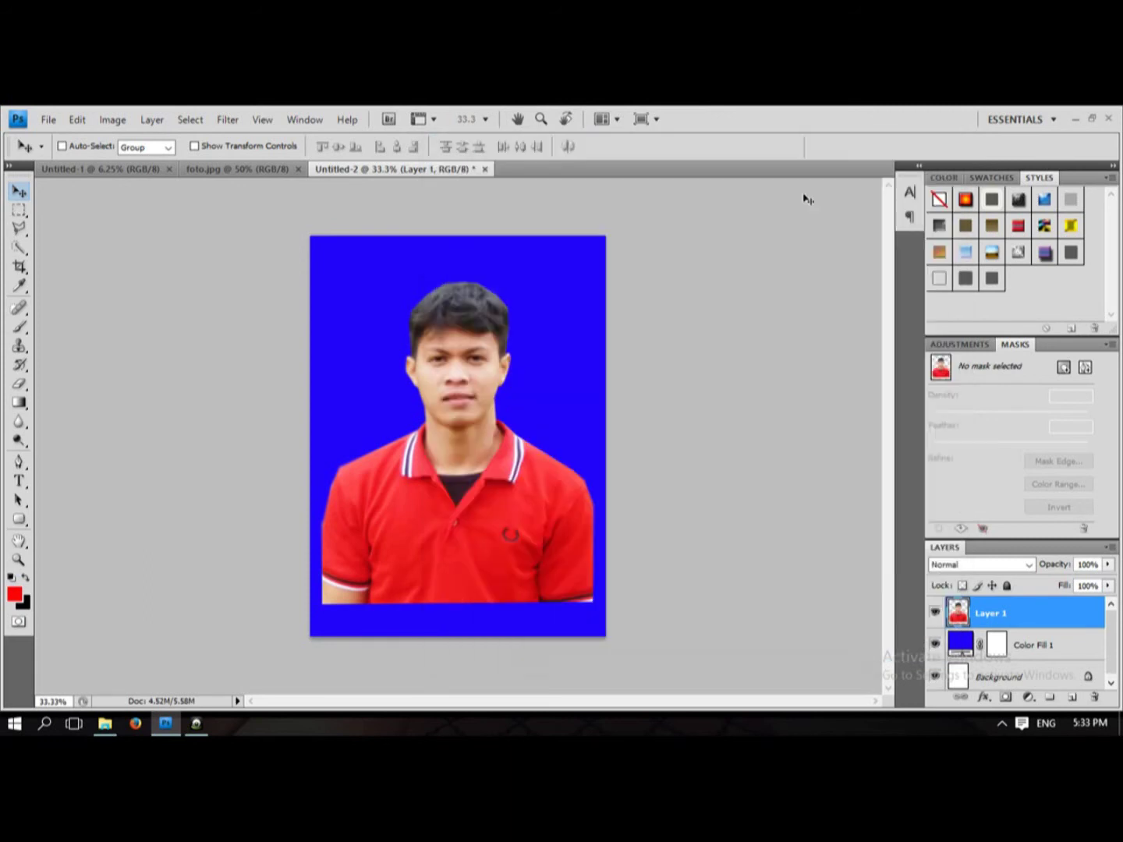
left_click(484, 170)
left_click(556, 353)
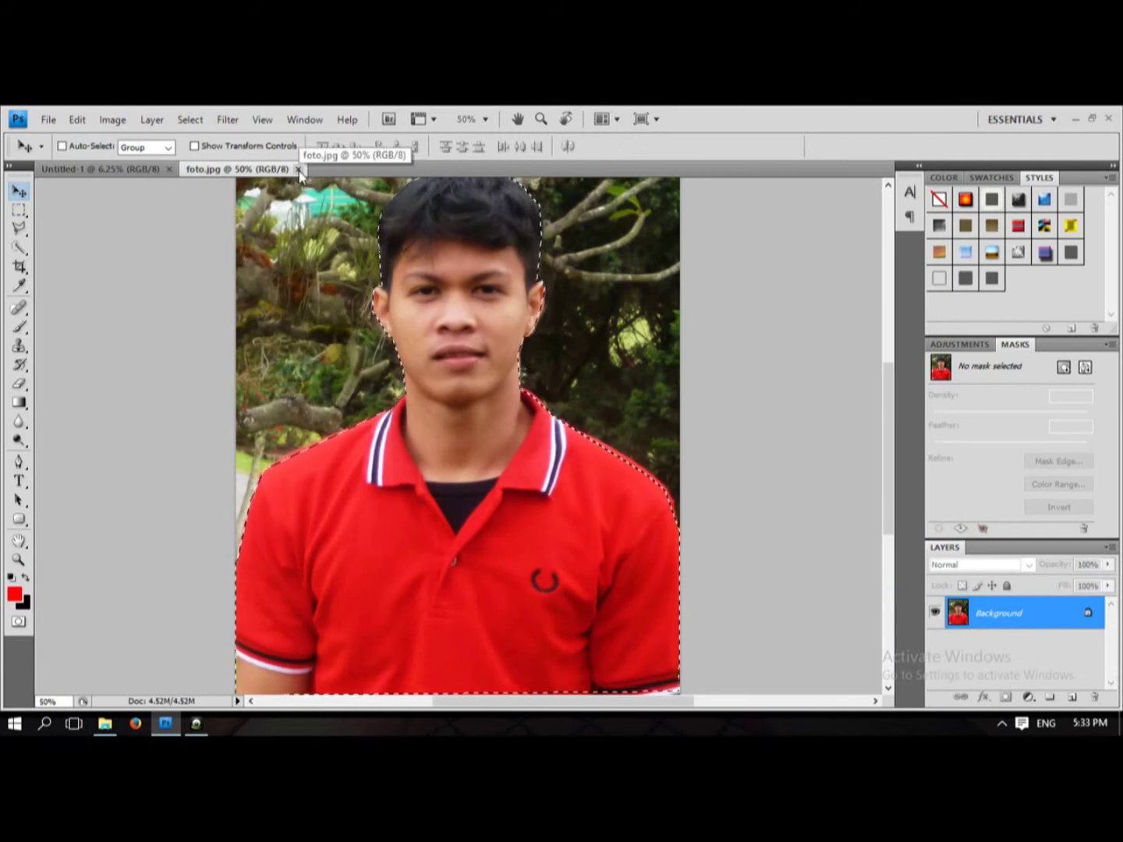
left_click(299, 171)
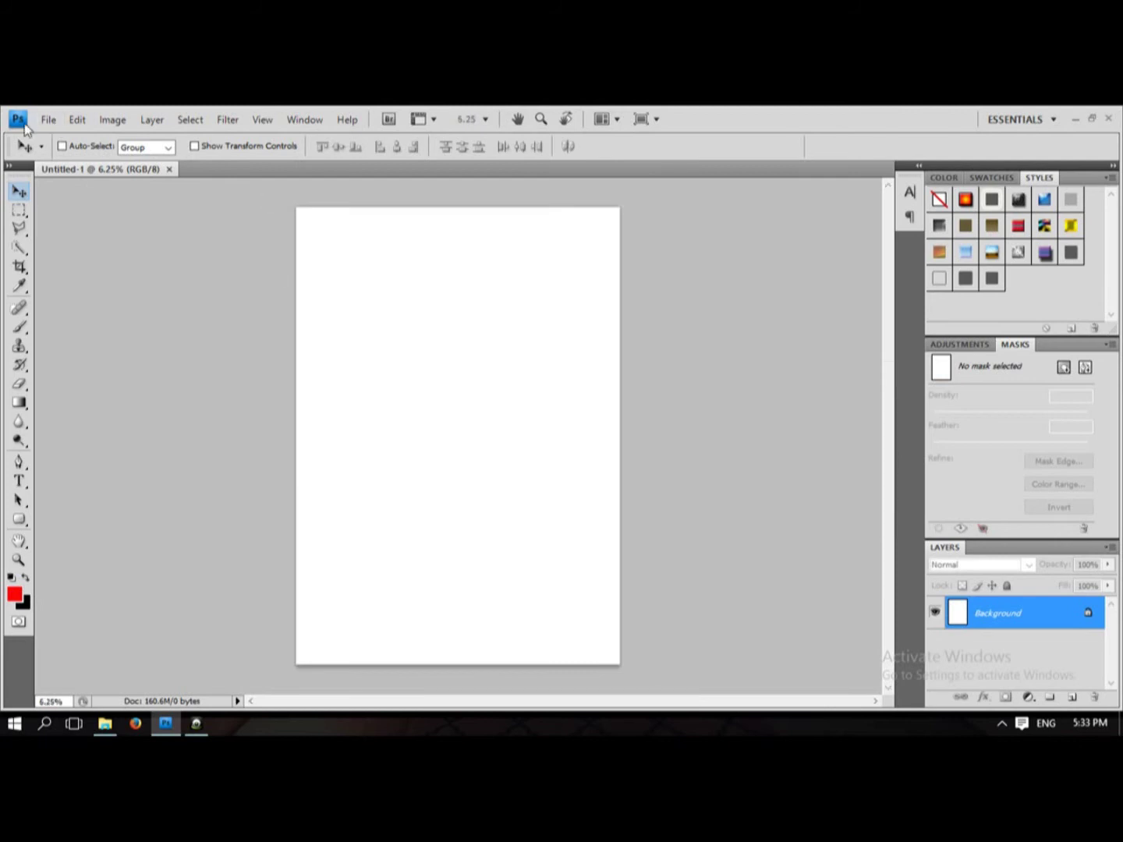
left_click(55, 122)
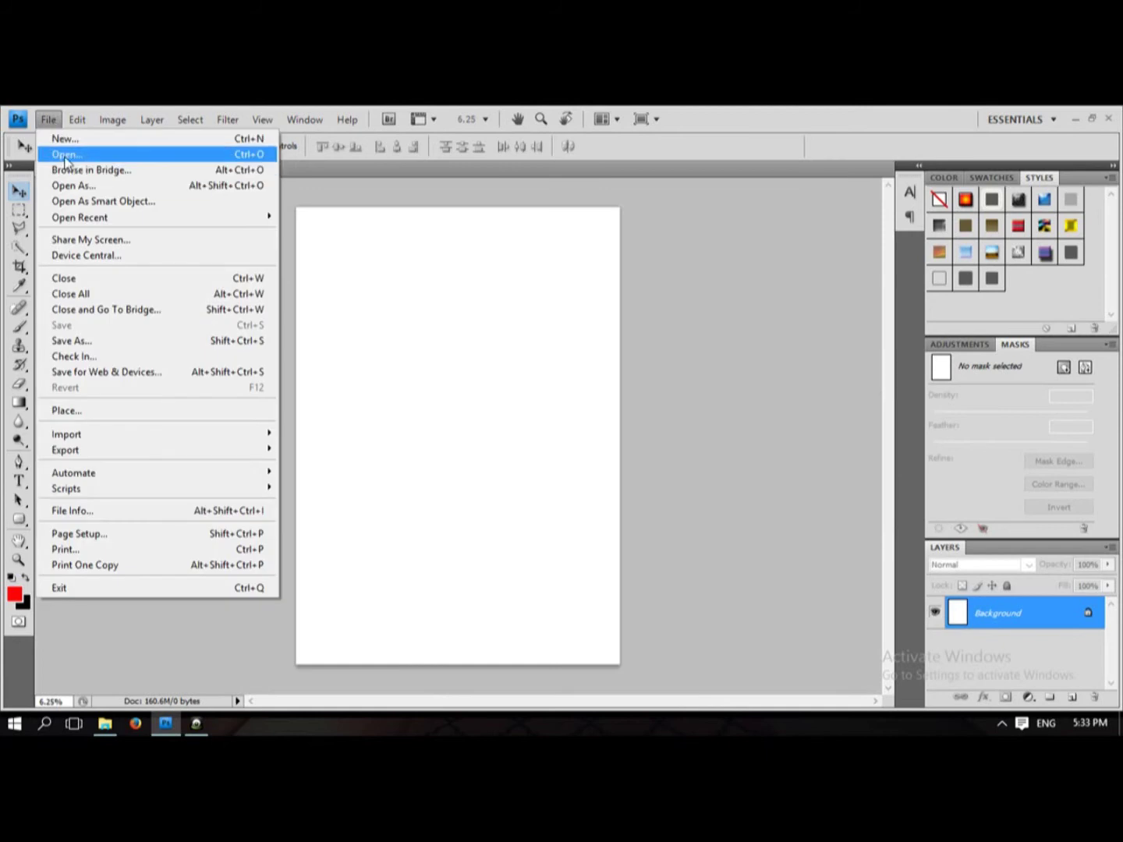
Open phas photo1.jpg from Local Disk (D:)
left_click(66, 156)
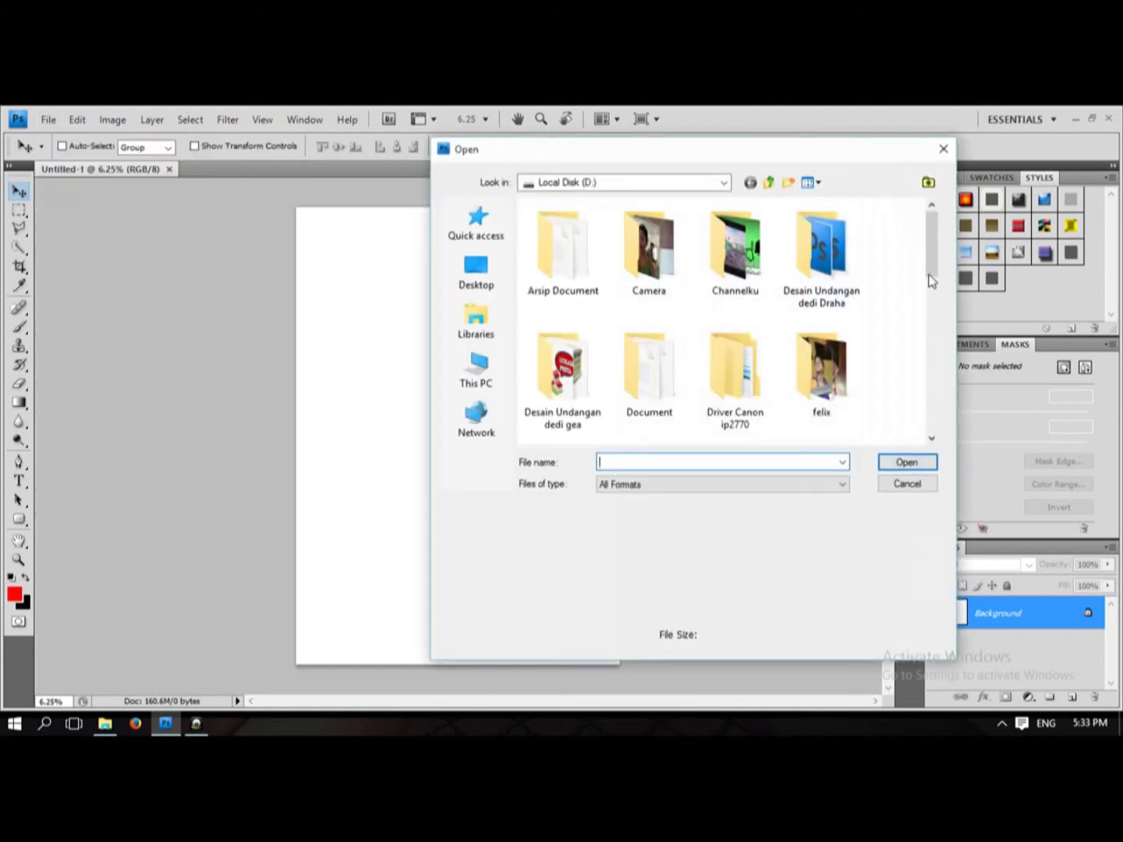
left_click_drag(934, 269, 934, 437)
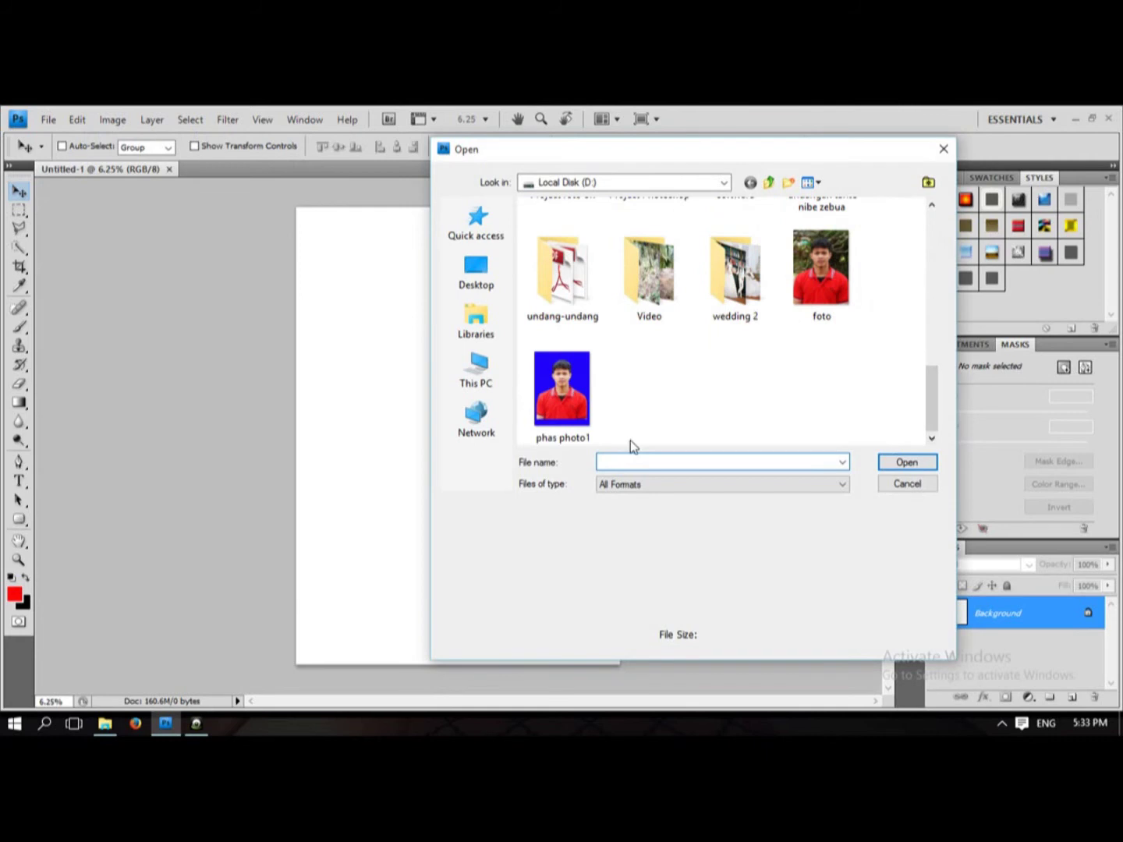
left_click(551, 401)
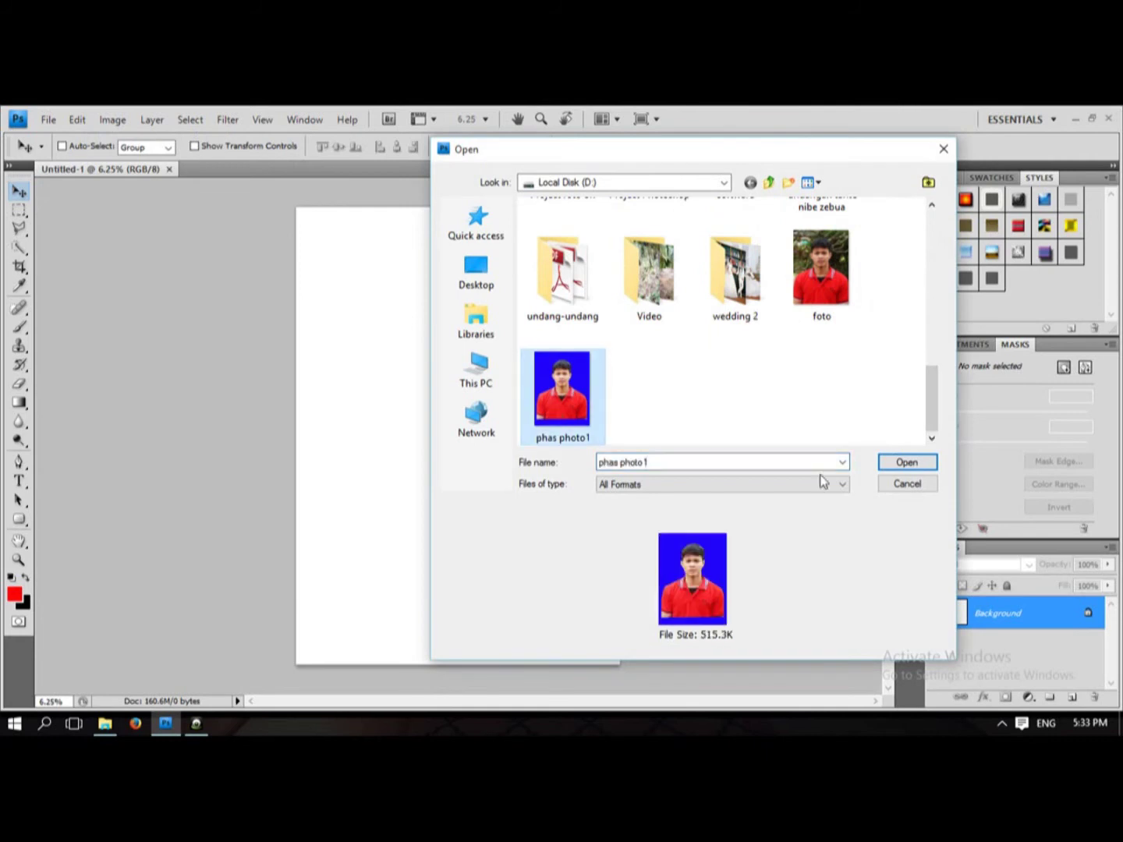
left_click(906, 465)
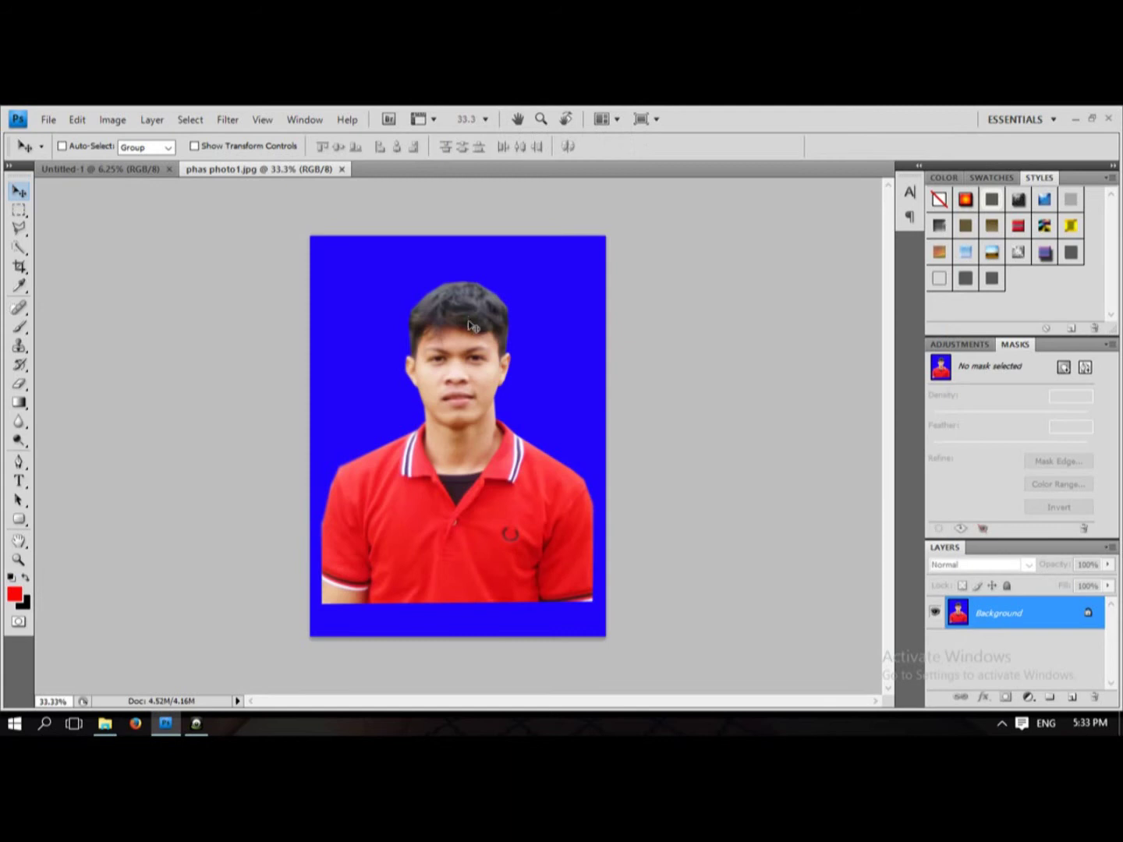
Set the Crop tool to 3 cm × 4 cm with pixels/cm resolution
left_click(20, 266)
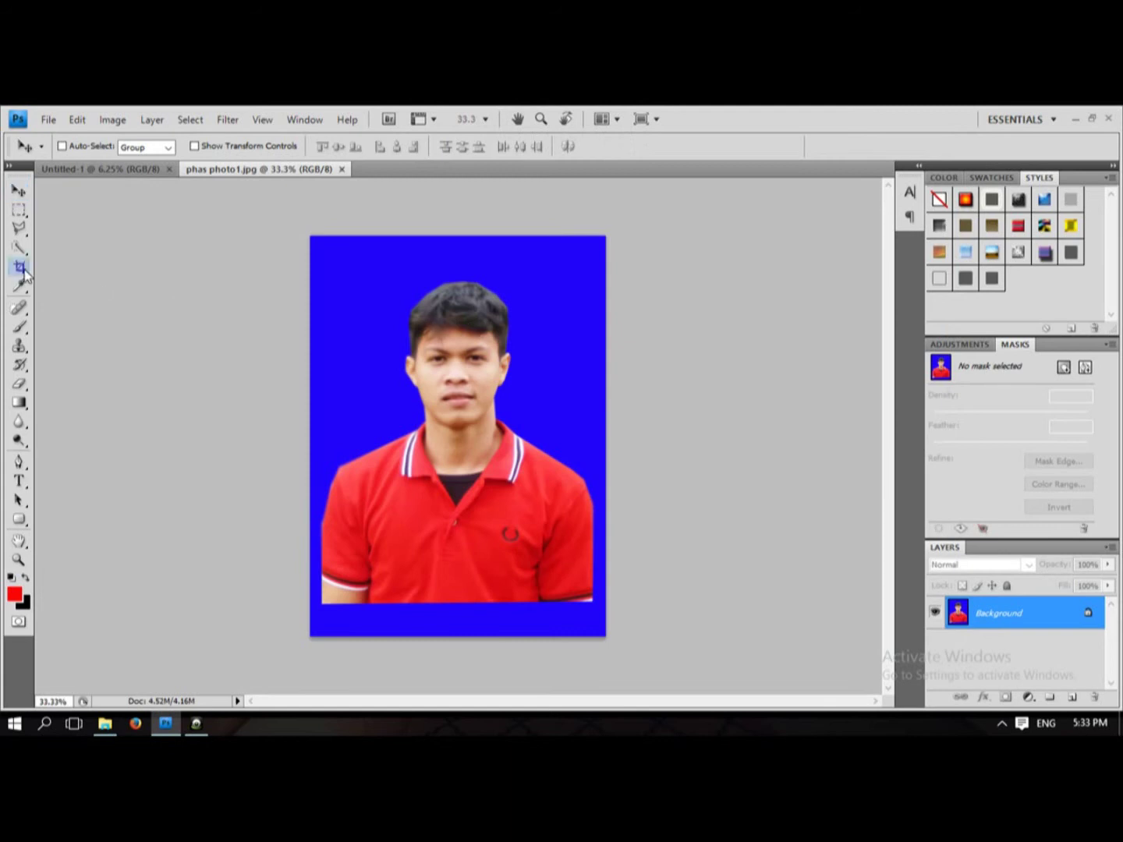
left_click(116, 146)
type("3")
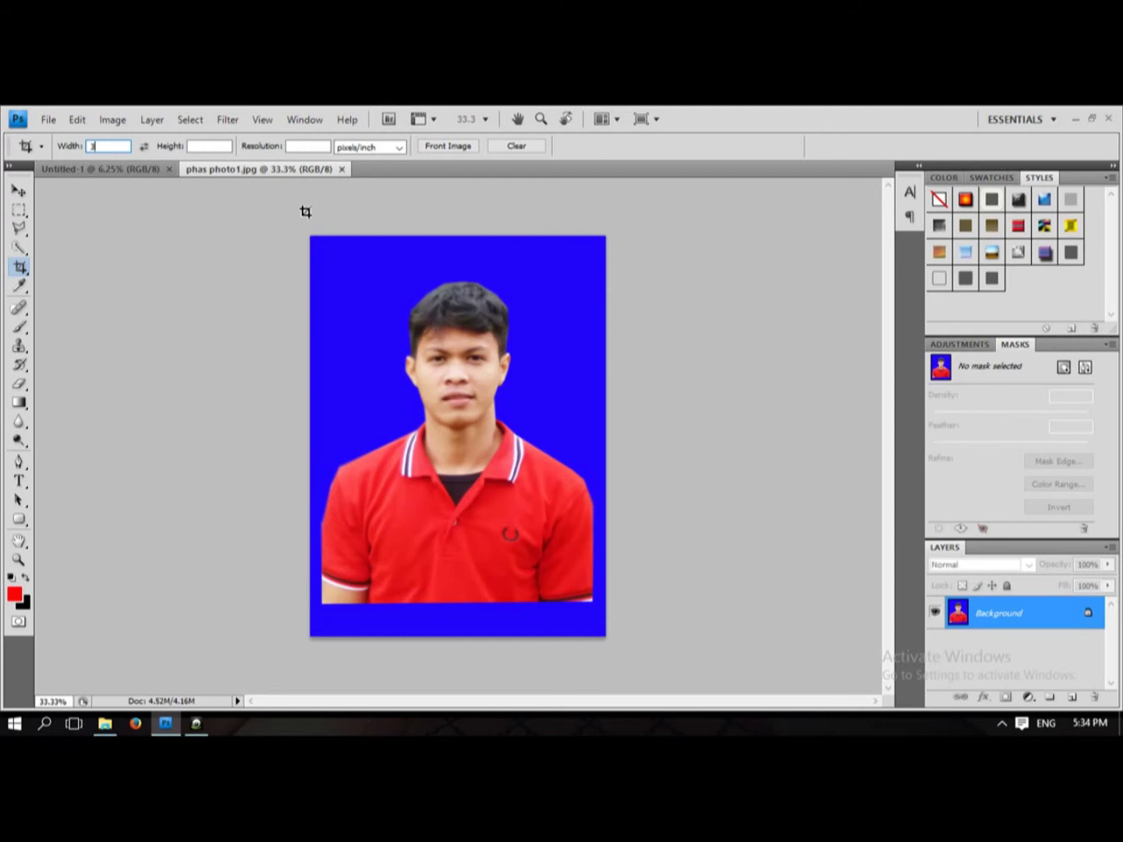
left_click(201, 147)
type("4")
left_click(104, 146)
type("cm")
double_click(200, 145)
type("cm")
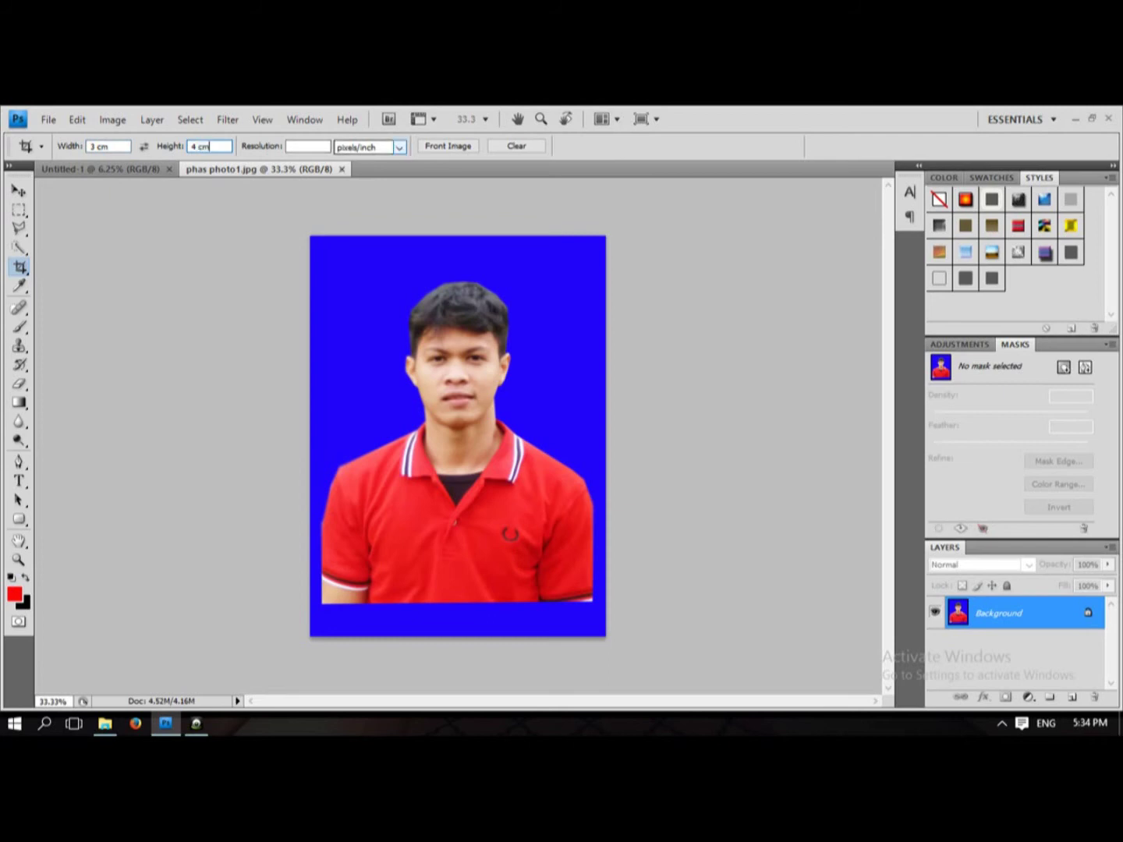
left_click(398, 147)
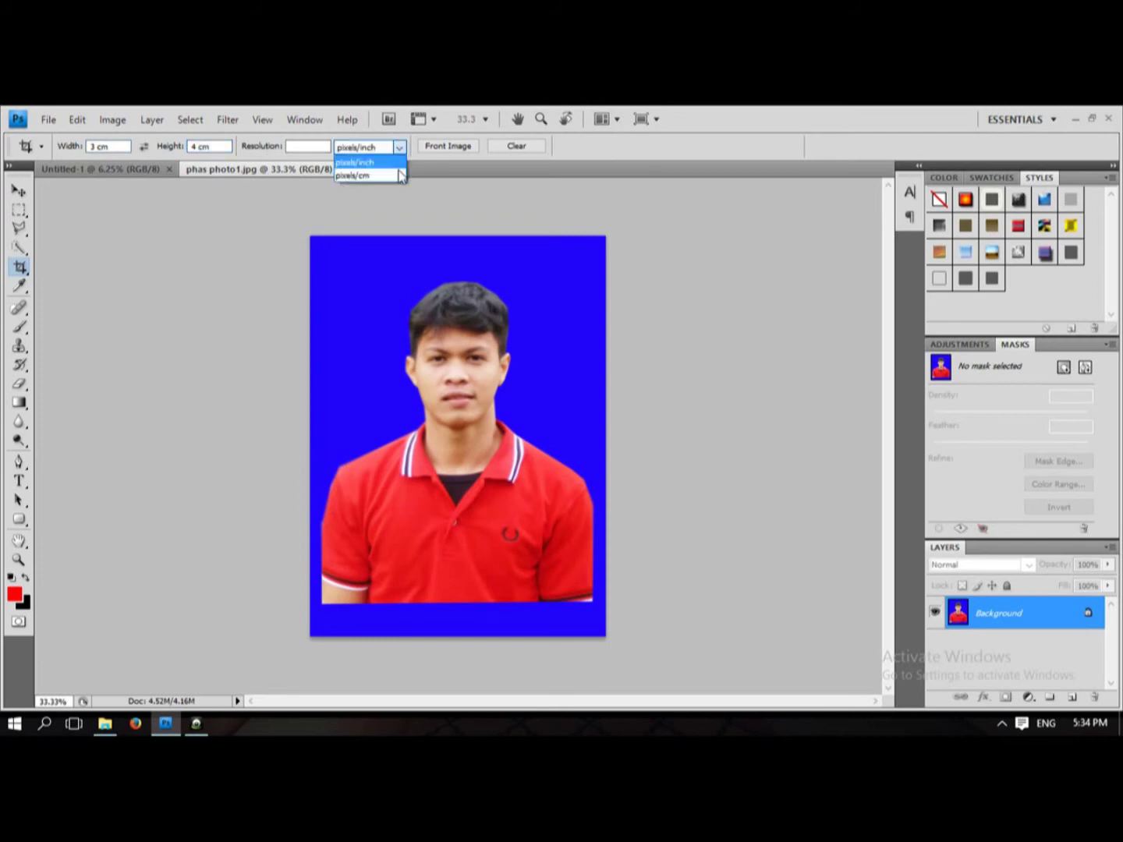
left_click(397, 176)
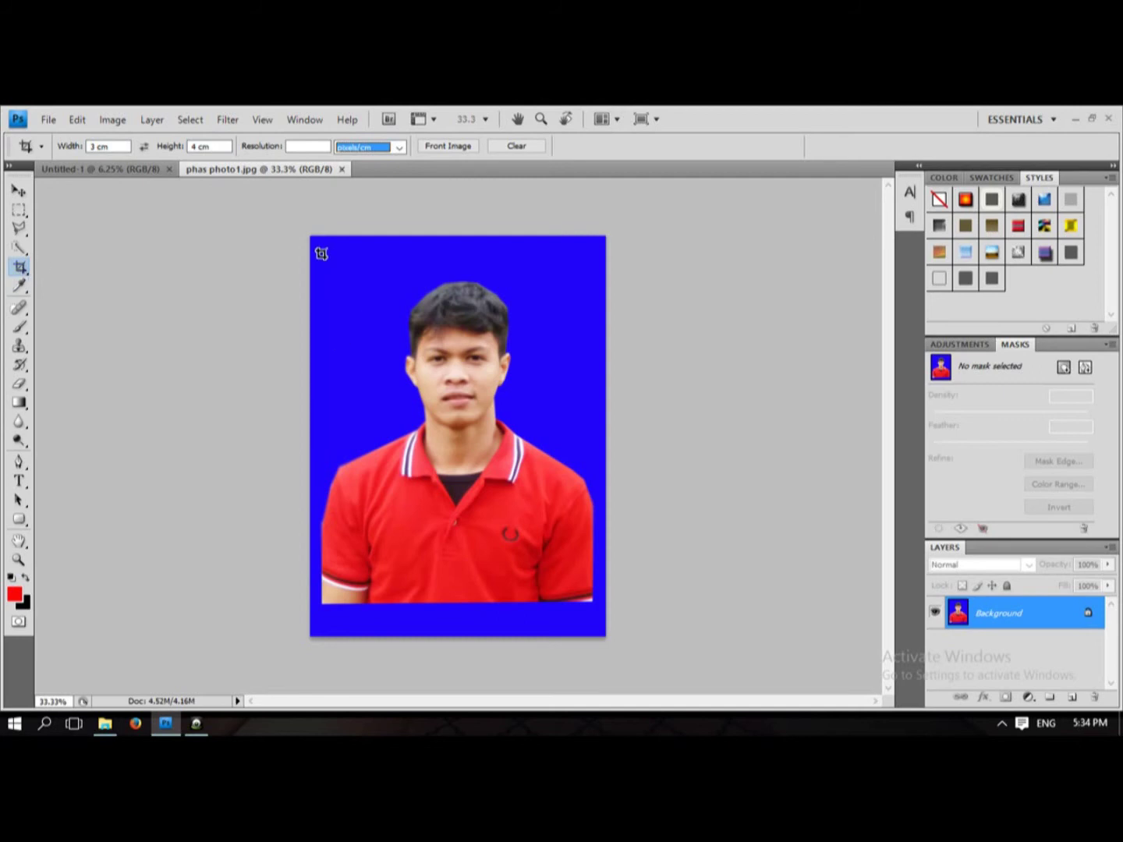
Draw the crop frame centred on the head and shoulders and commit it
left_click_drag(326, 258, 558, 545)
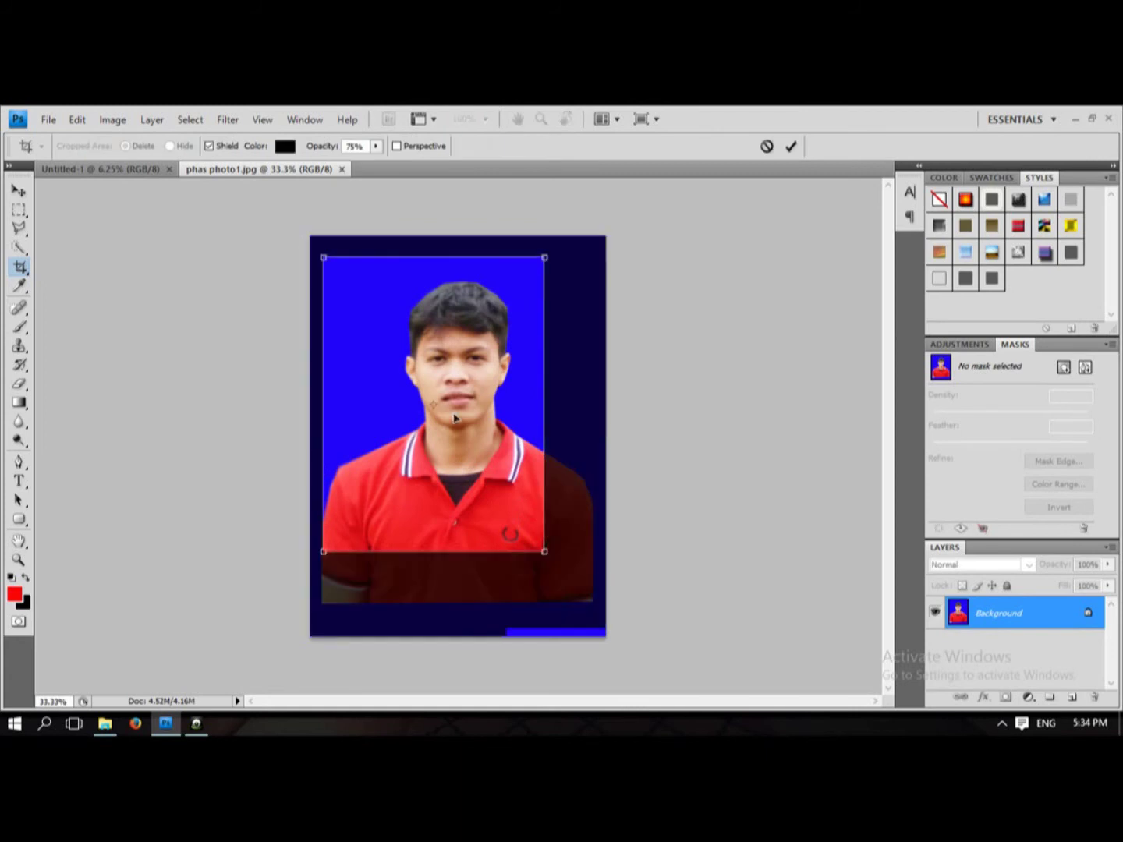
left_click_drag(469, 424, 492, 425)
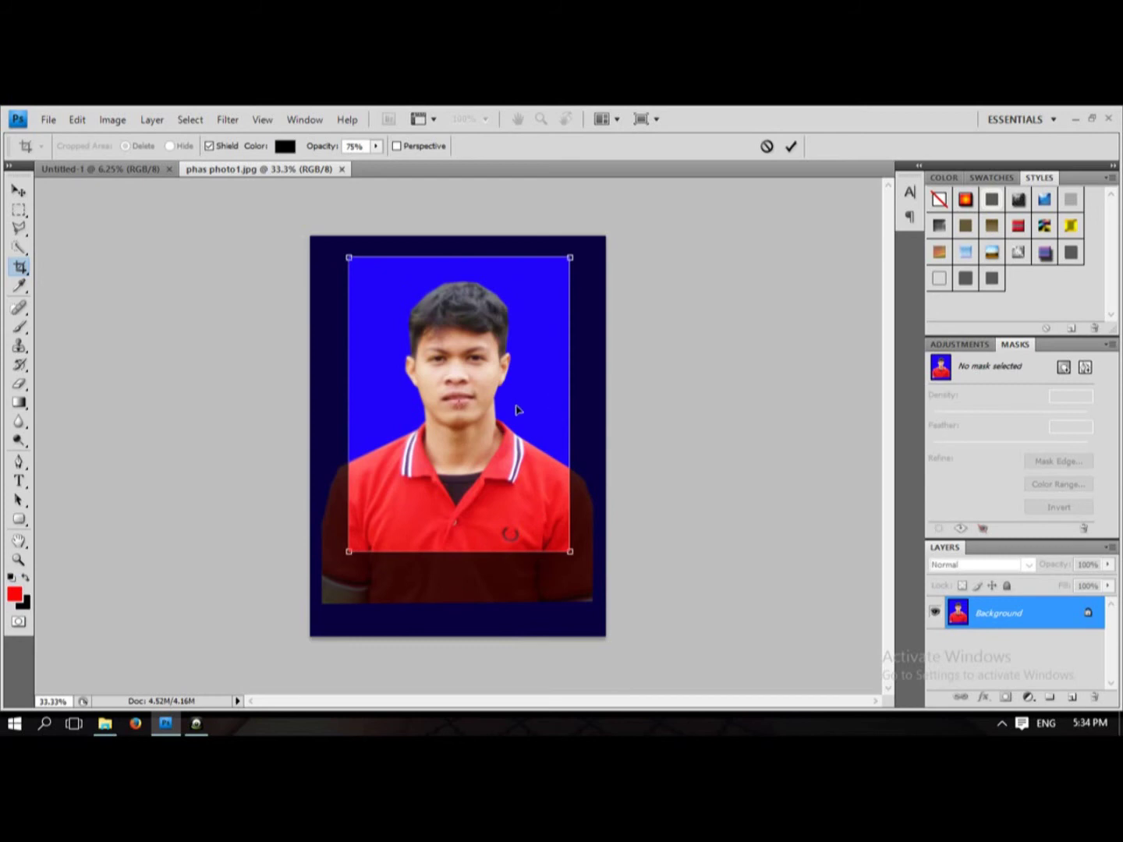
key("Right")
key("Right")
key("Right")
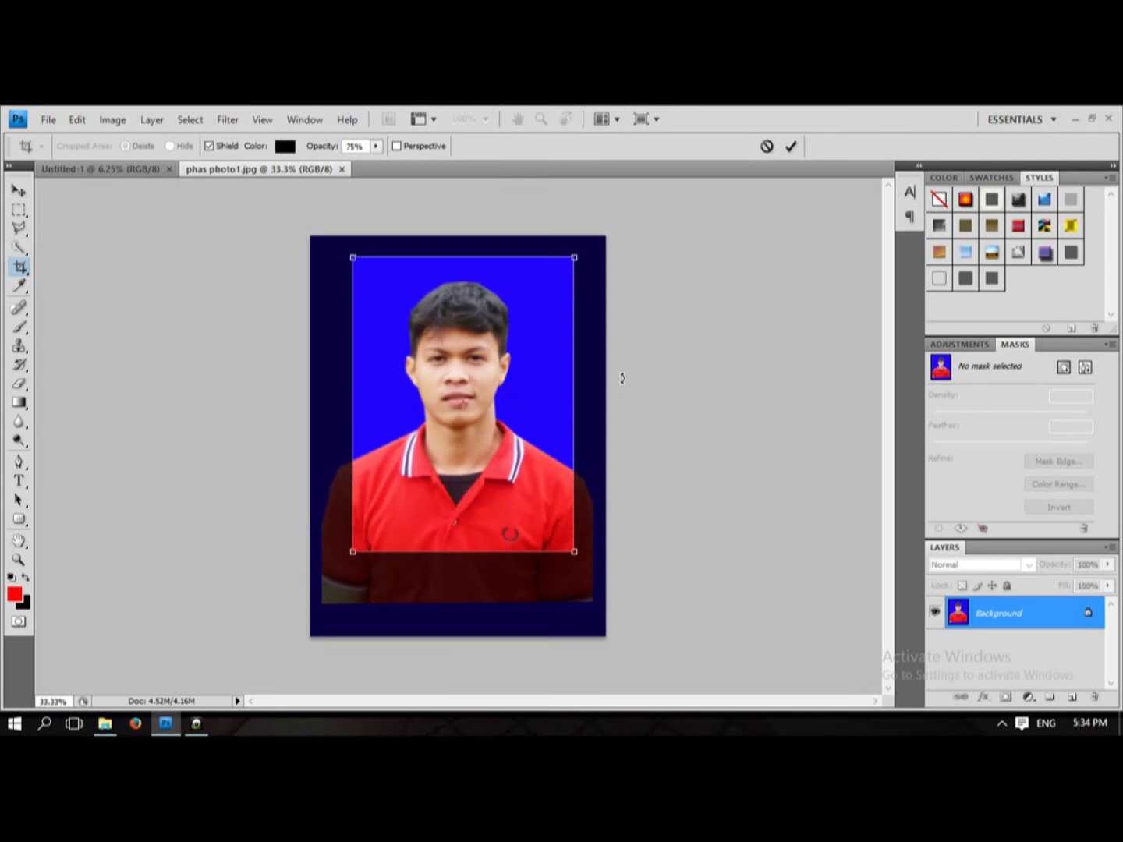
key("Return")
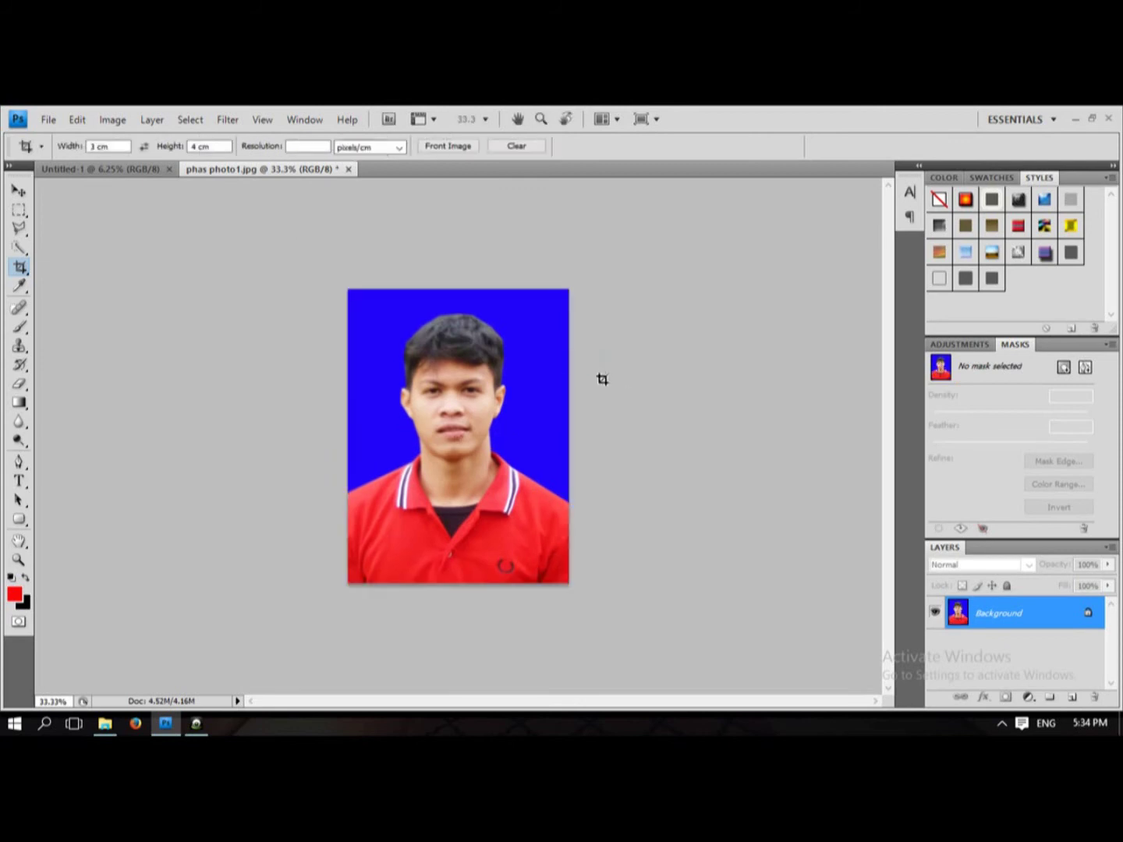
left_click(18, 192)
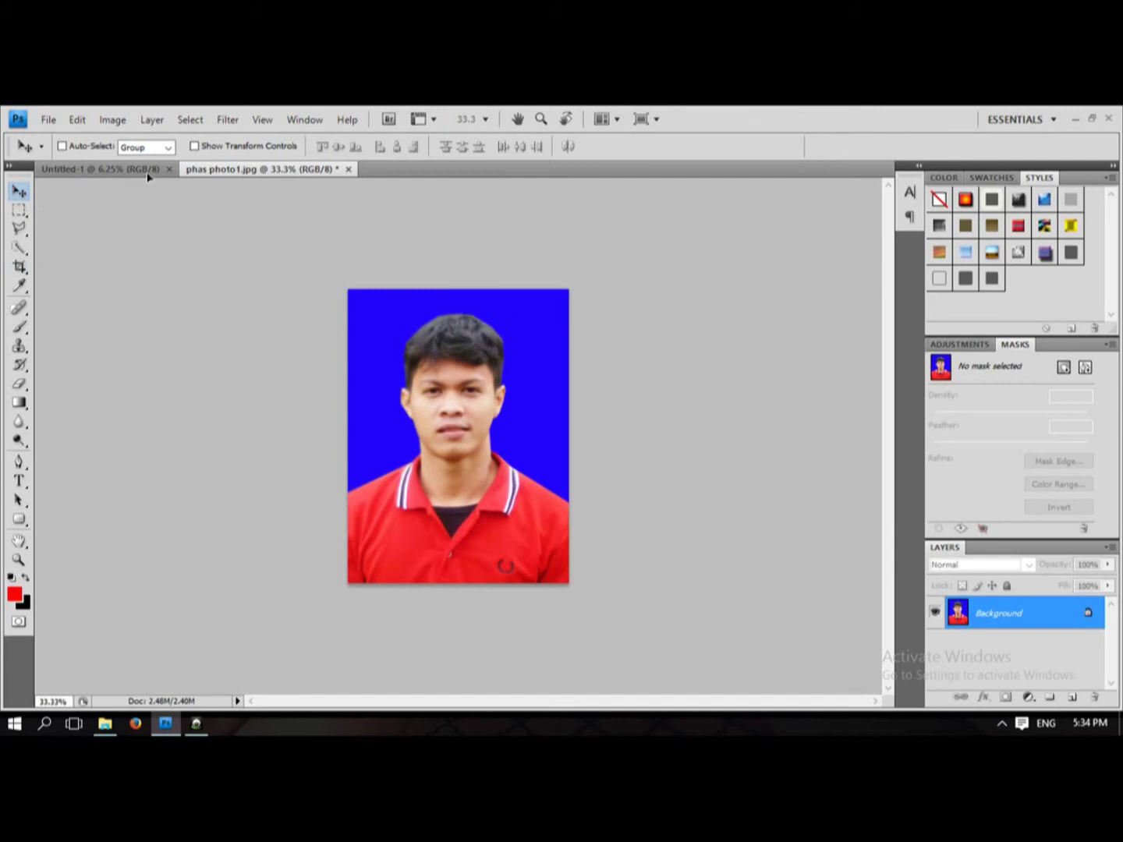
left_click_drag(148, 178, 357, 302)
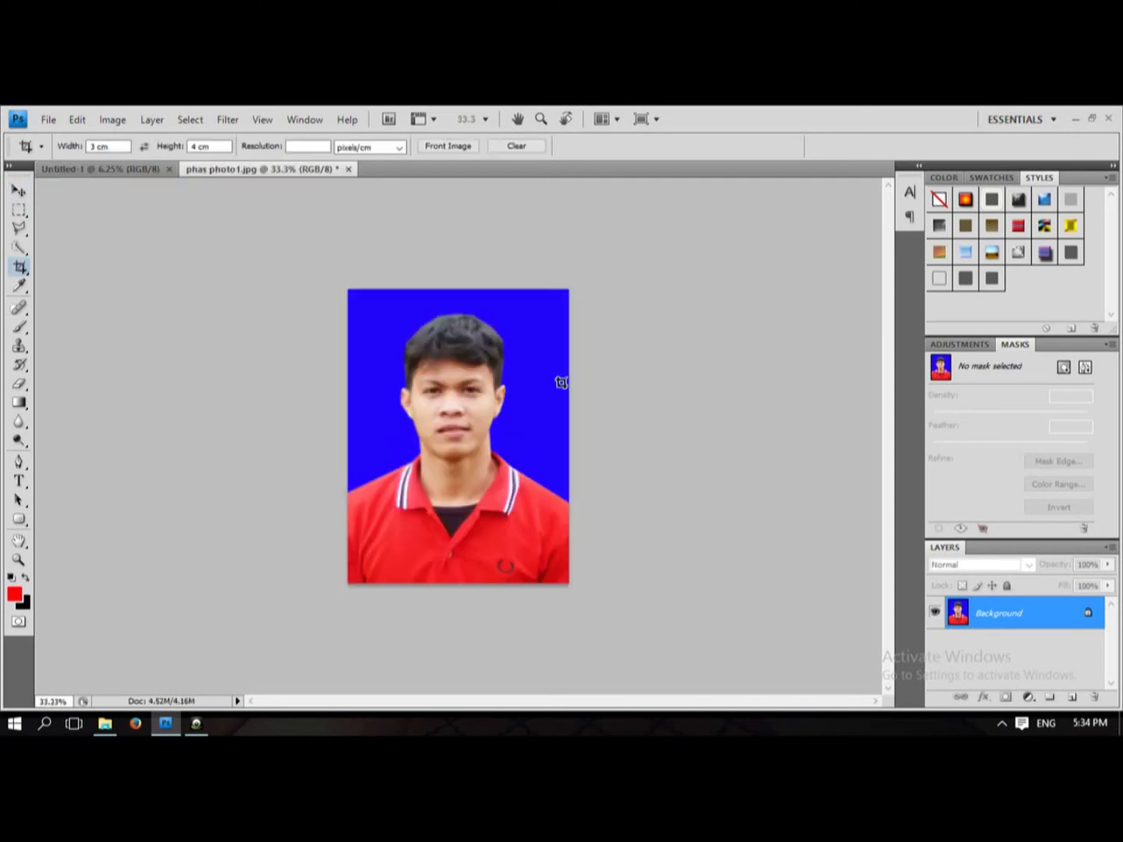
left_click(18, 194)
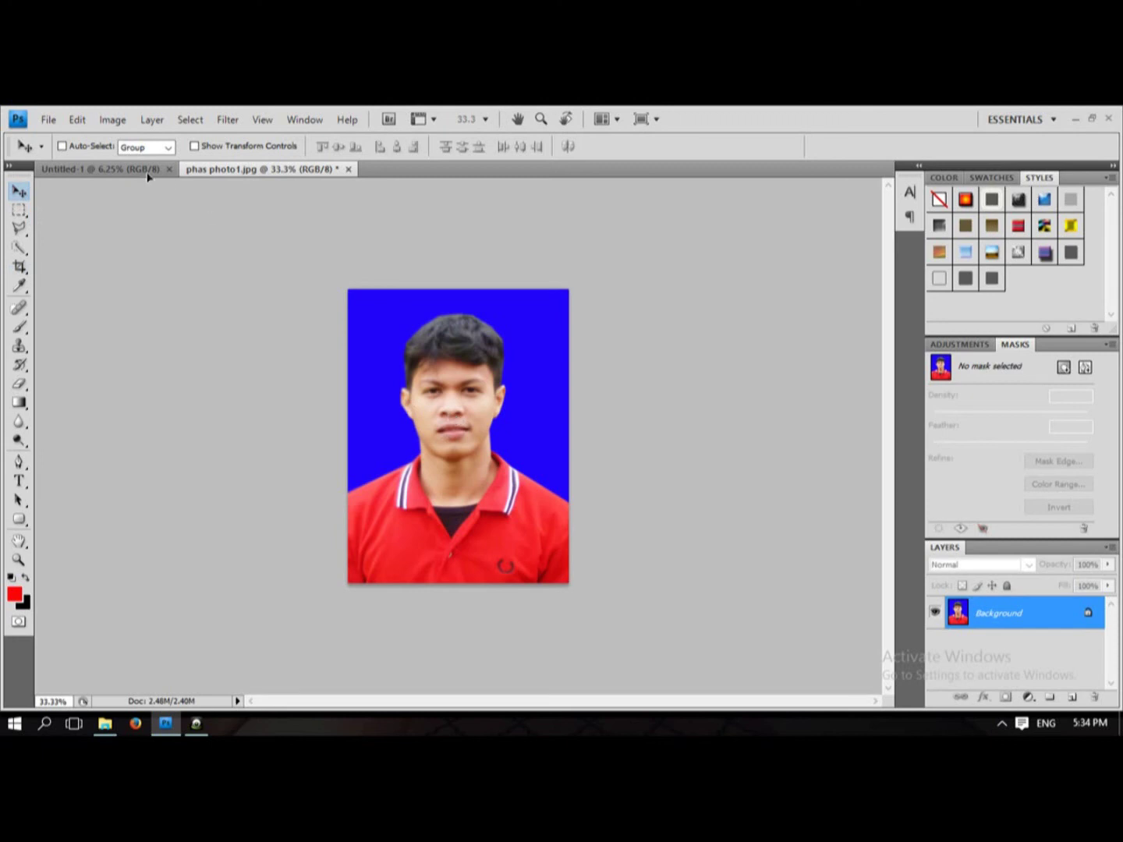
Drag the cropped photo onto the A4 Untitled-1 page and Alt-drag a copy beside it
left_click_drag(148, 177, 358, 304)
left_click_drag(182, 191, 358, 305)
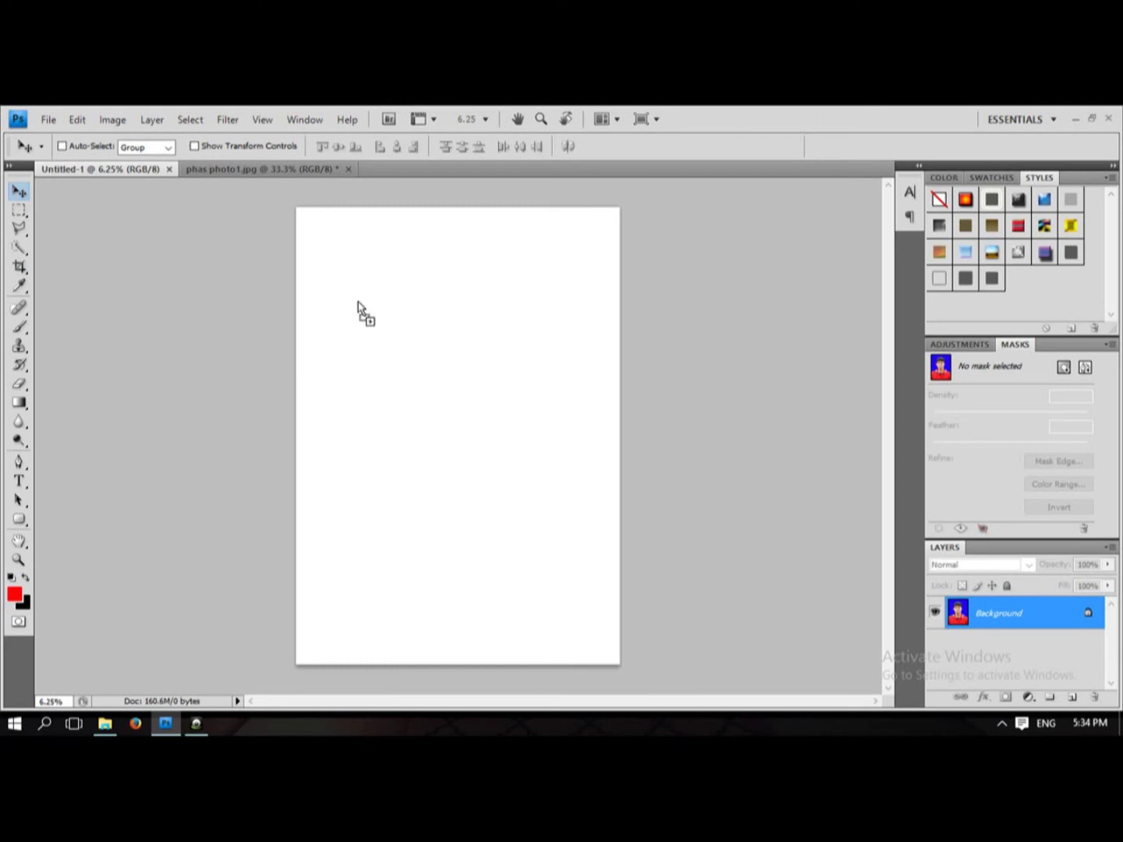
left_click_drag(358, 304, 336, 252)
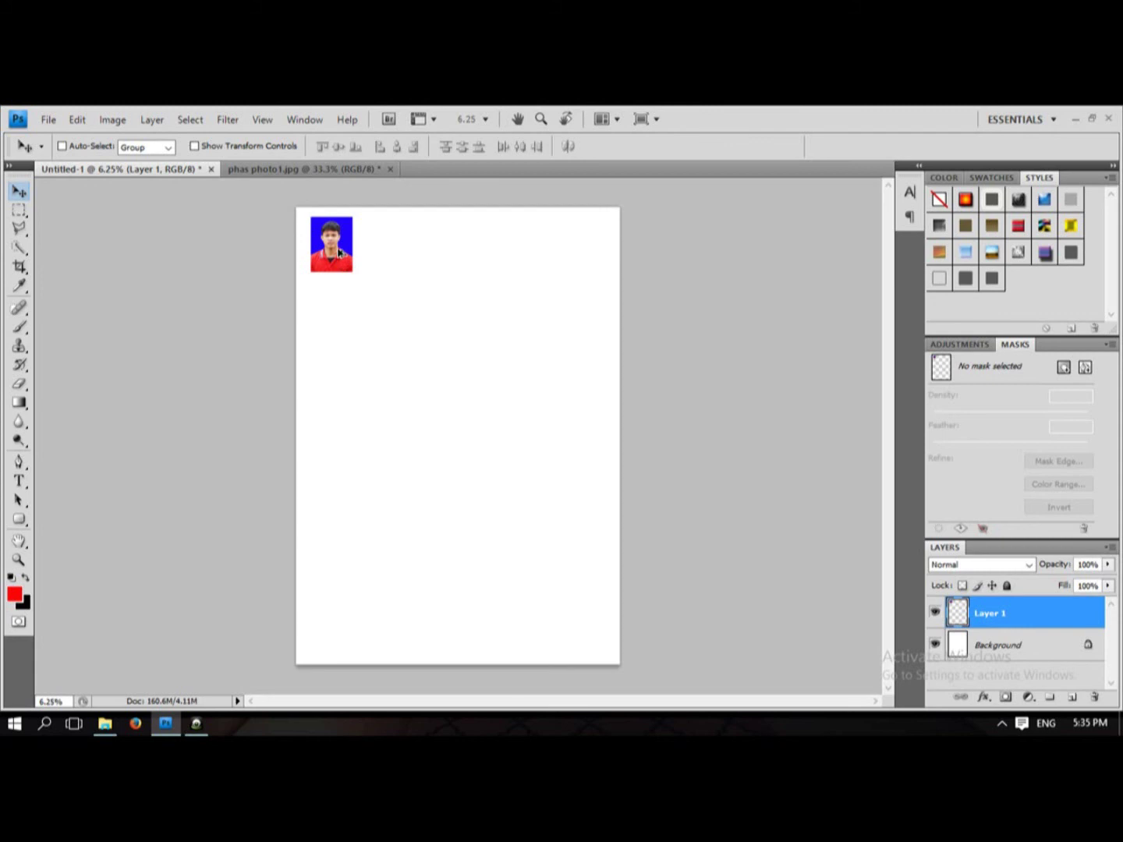
left_click_drag(335, 251, 383, 251, "alt")
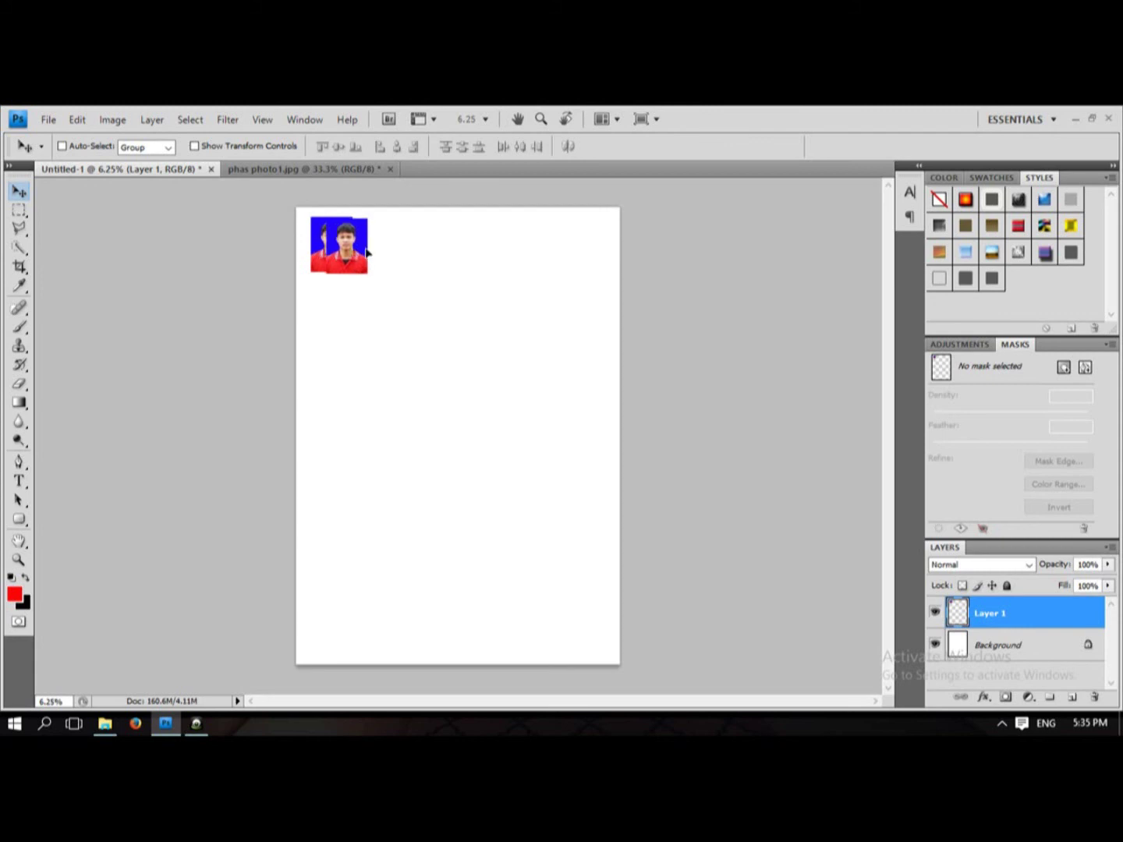
left_click_drag(383, 249, 383, 250)
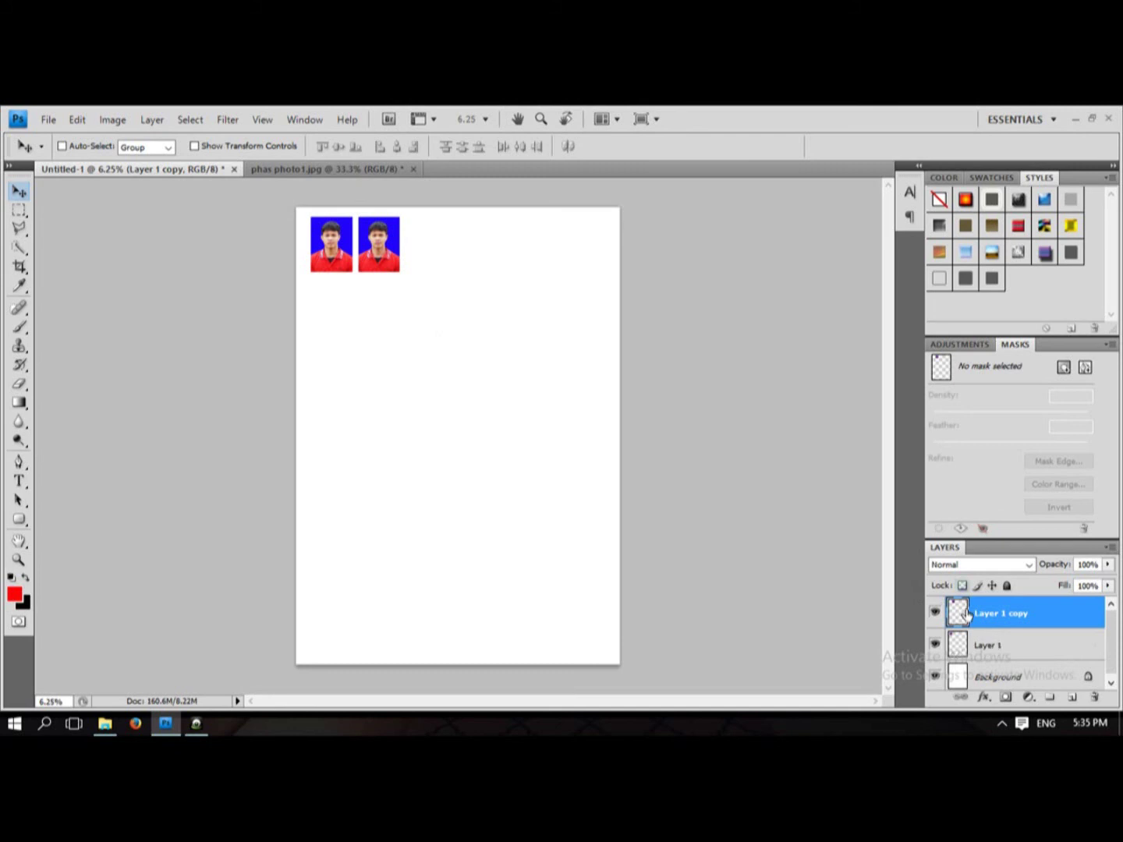
Select Layer 1 and Layer 1 copy and duplicate the pair to the right
left_click(1004, 652, "ctrl")
left_click(1004, 652, "ctrl")
left_click(1004, 652, "ctrl")
left_click(1003, 651, "ctrl")
left_click(1003, 651, "ctrl")
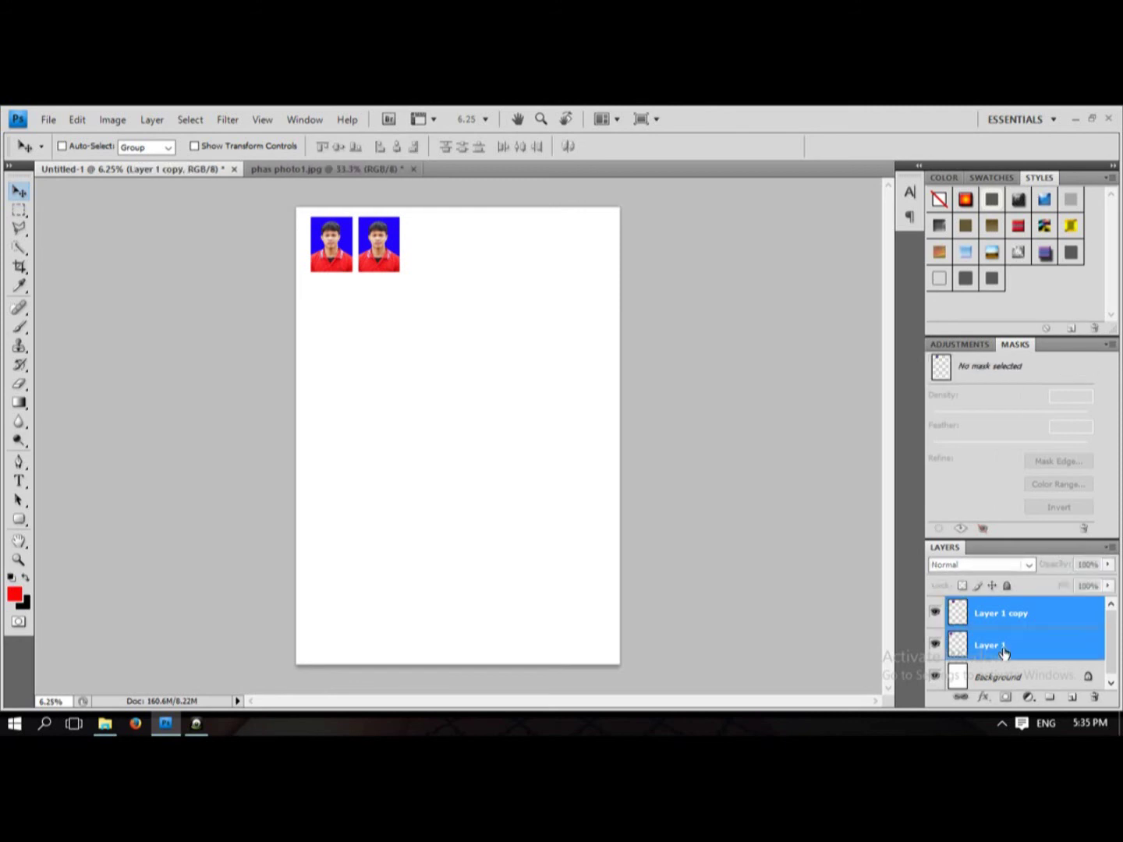
left_click(1004, 652, "ctrl")
left_click(1004, 651, "ctrl")
left_click(1003, 652, "ctrl")
left_click(1004, 652, "ctrl")
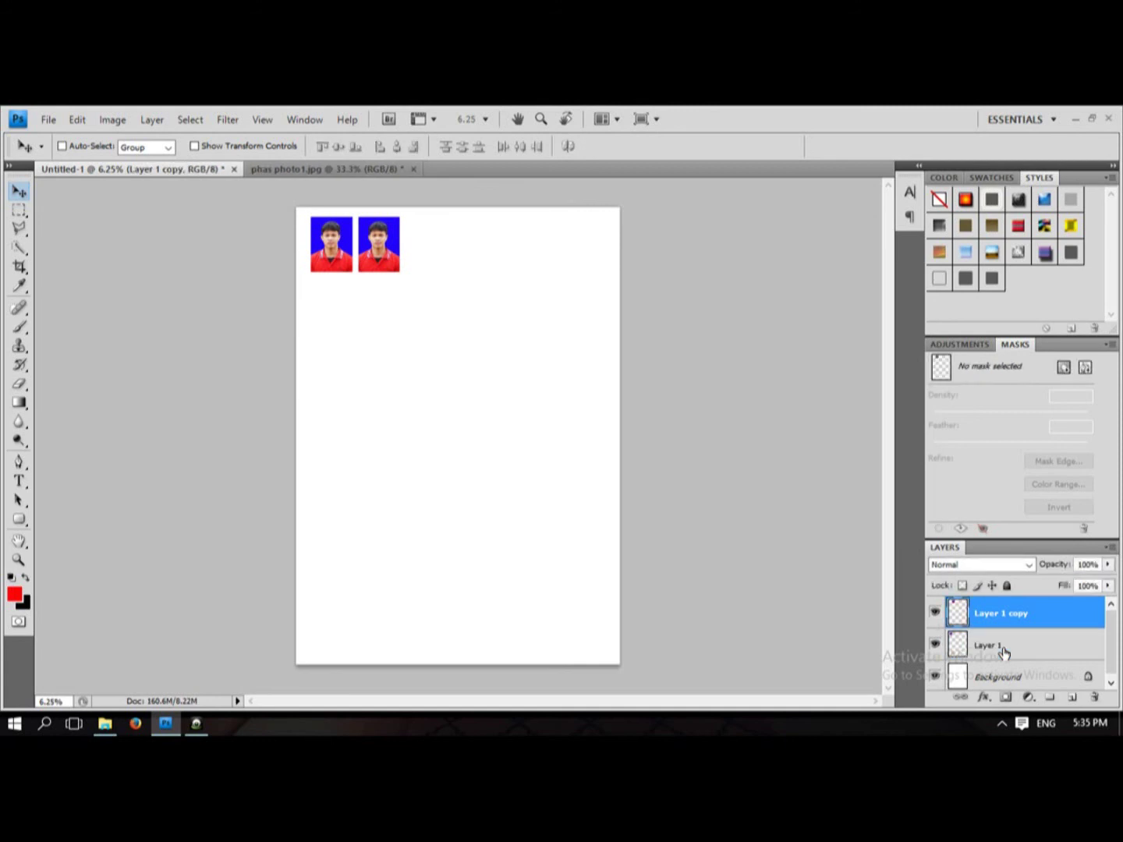
left_click(1003, 651, "ctrl")
left_click(1003, 652, "ctrl")
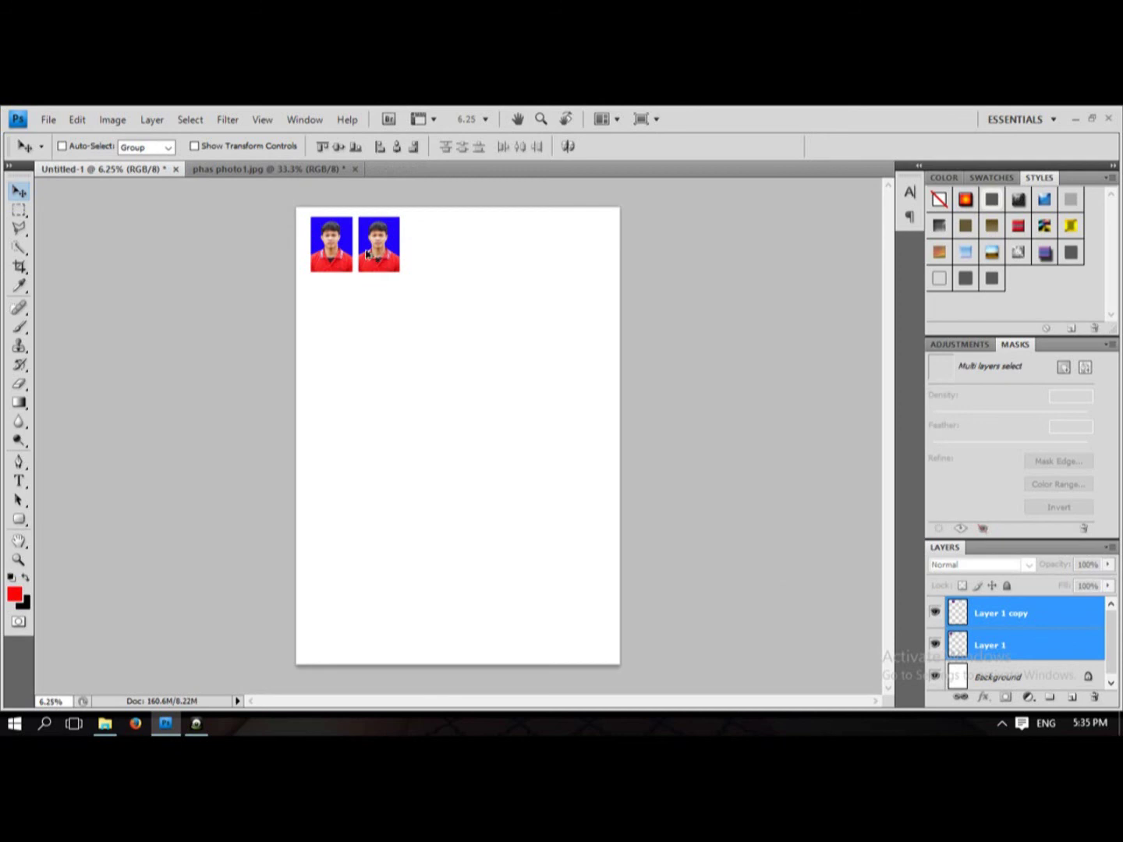
left_click_drag(366, 253, 458, 254)
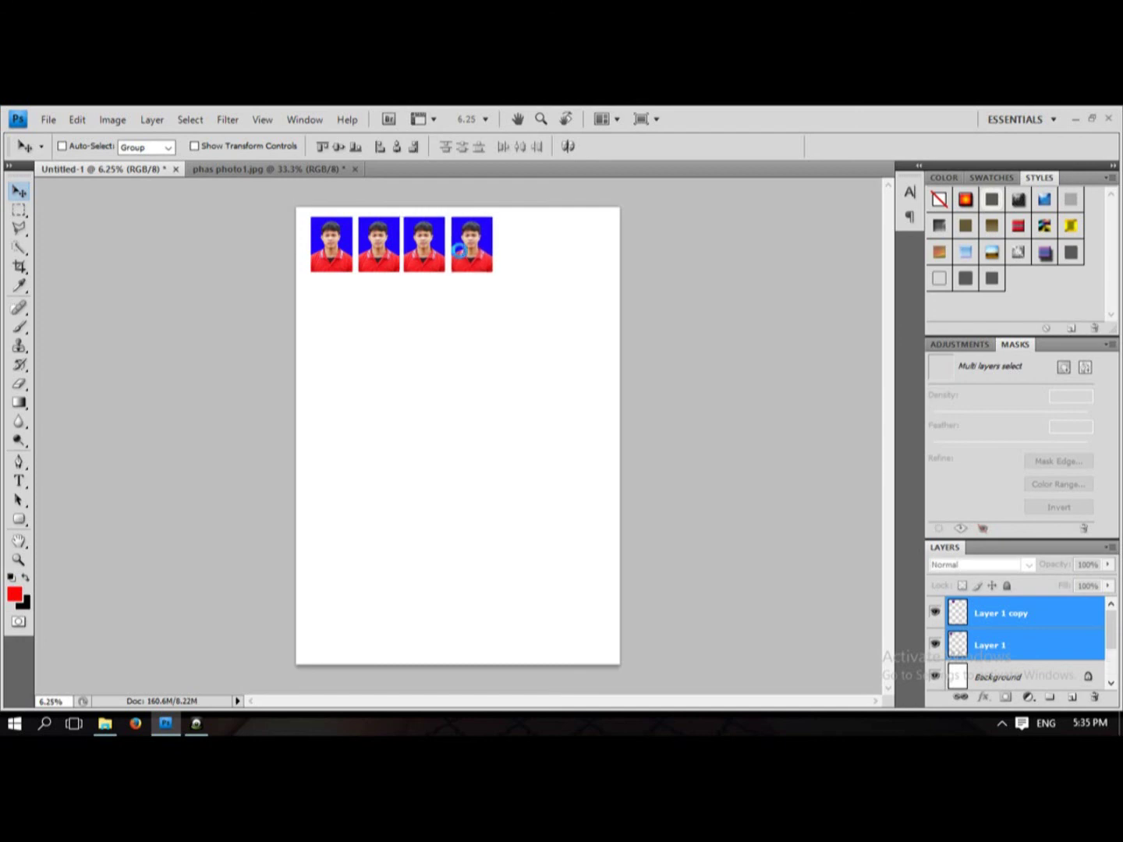
key("ctrl+j")
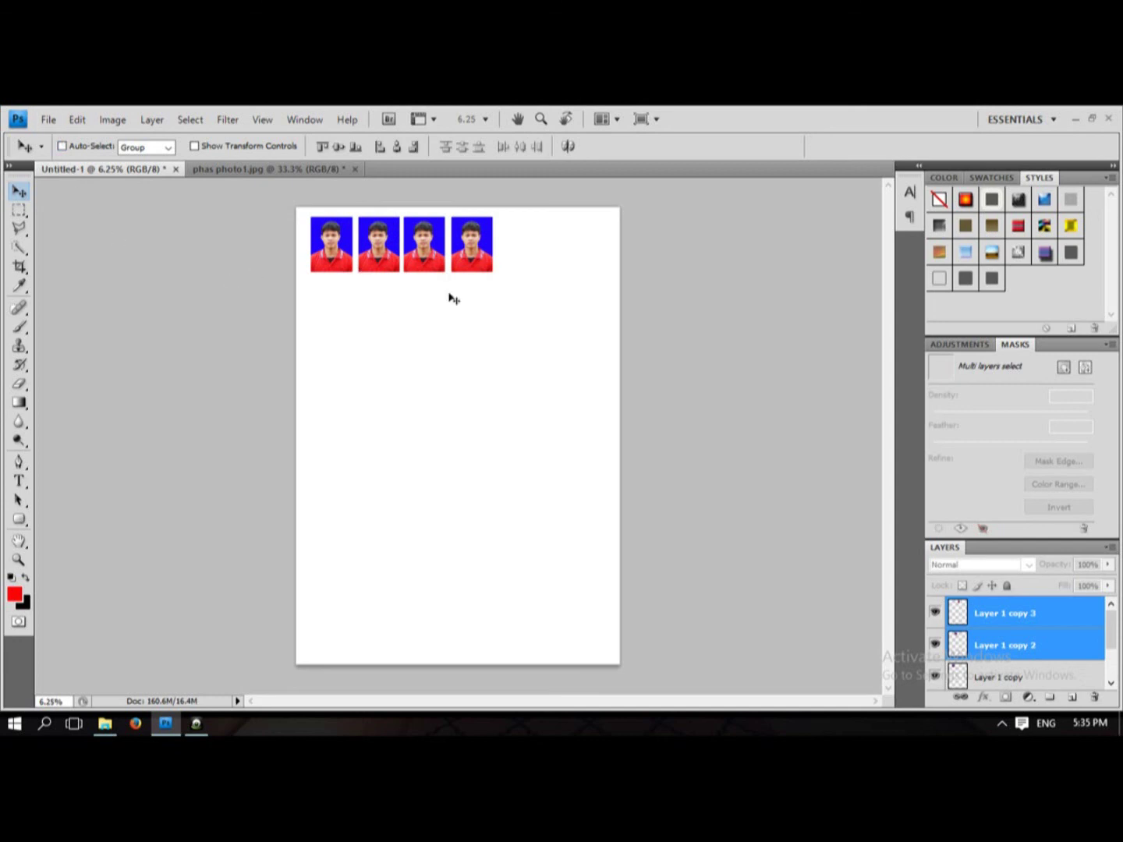
left_click(49, 123)
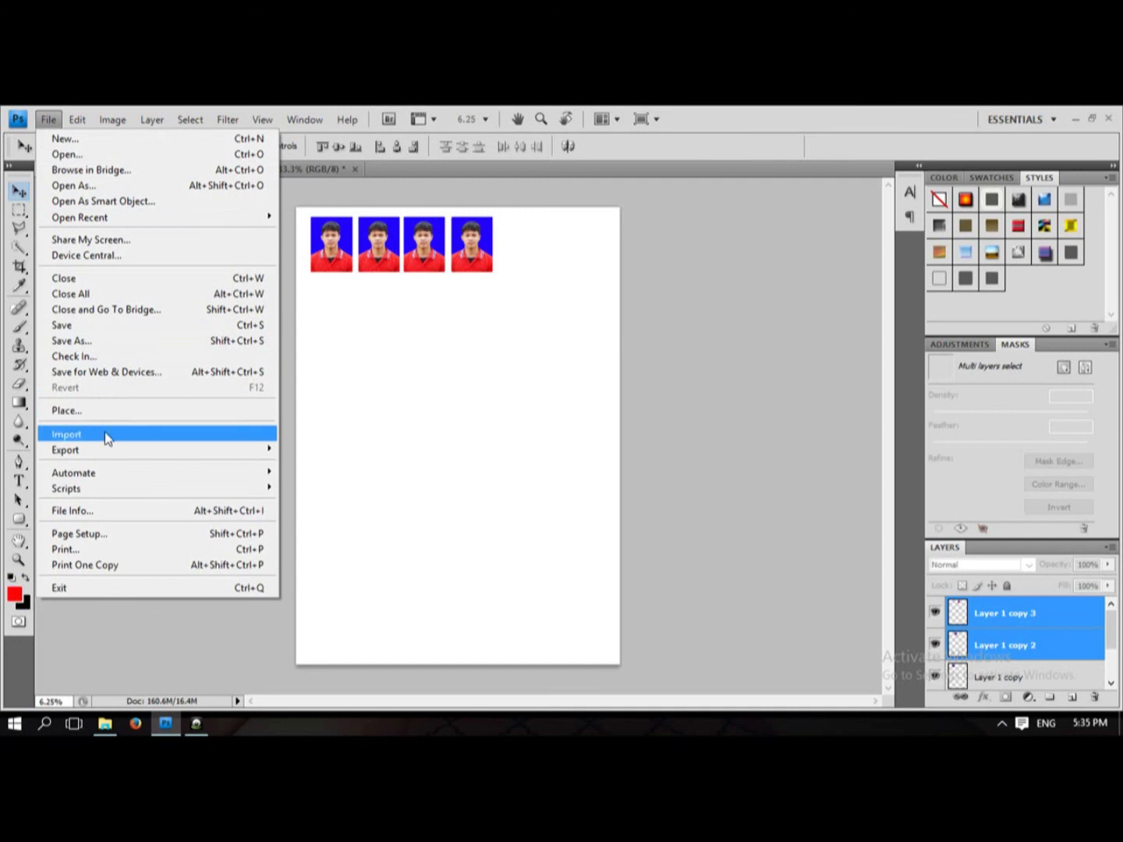
mouse_move(74, 473)
left_click(86, 549)
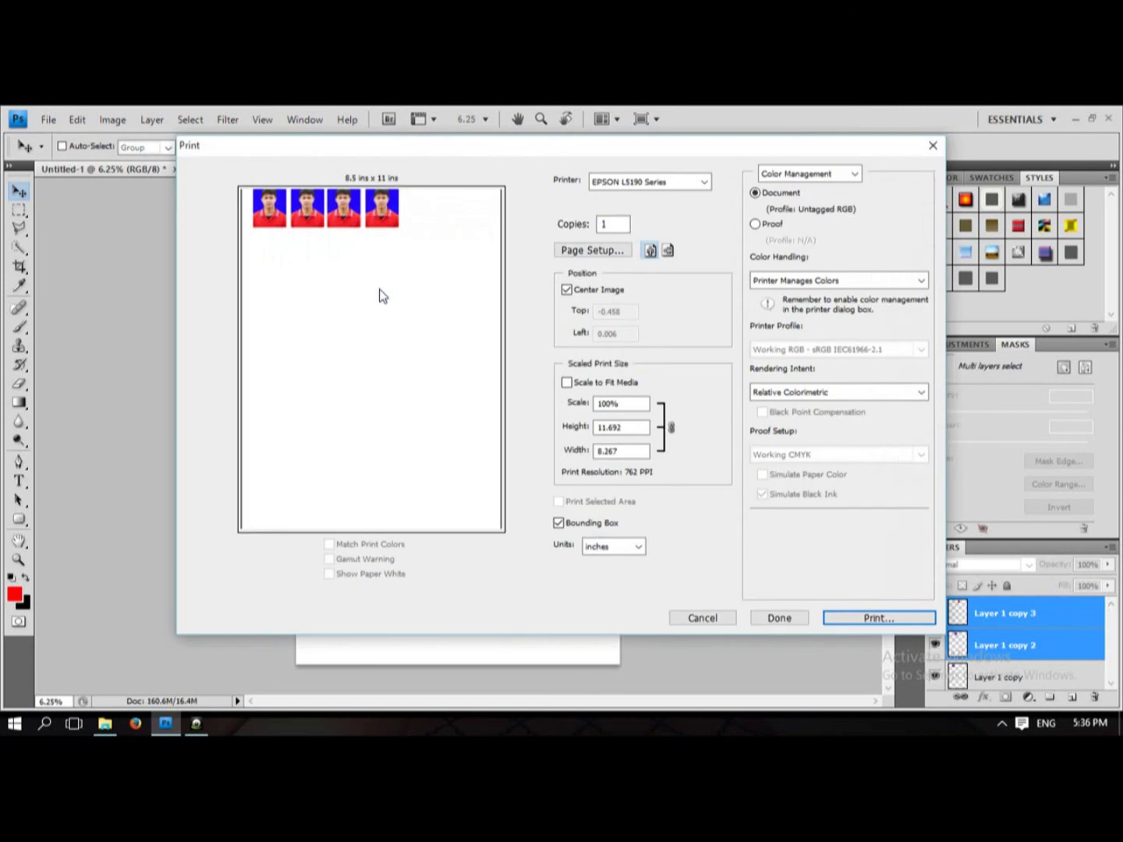
left_click(593, 251)
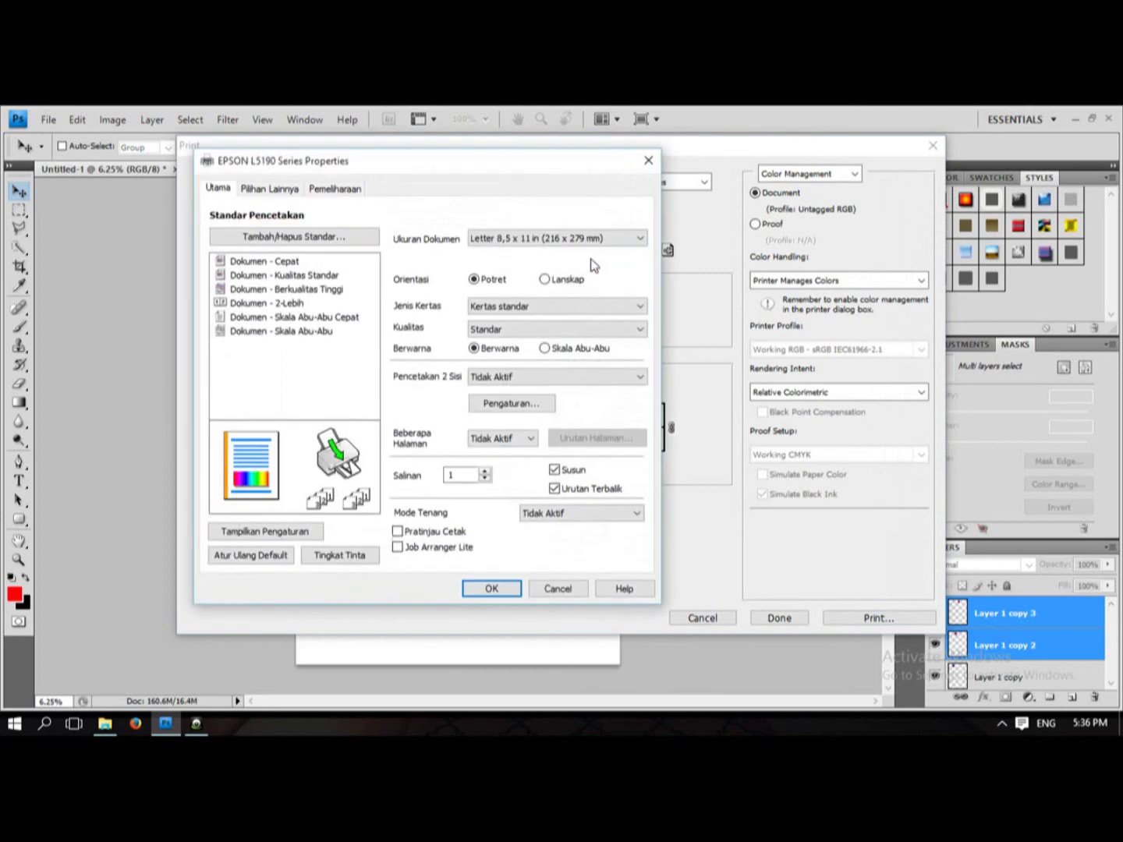
left_click(535, 239)
left_click(529, 258)
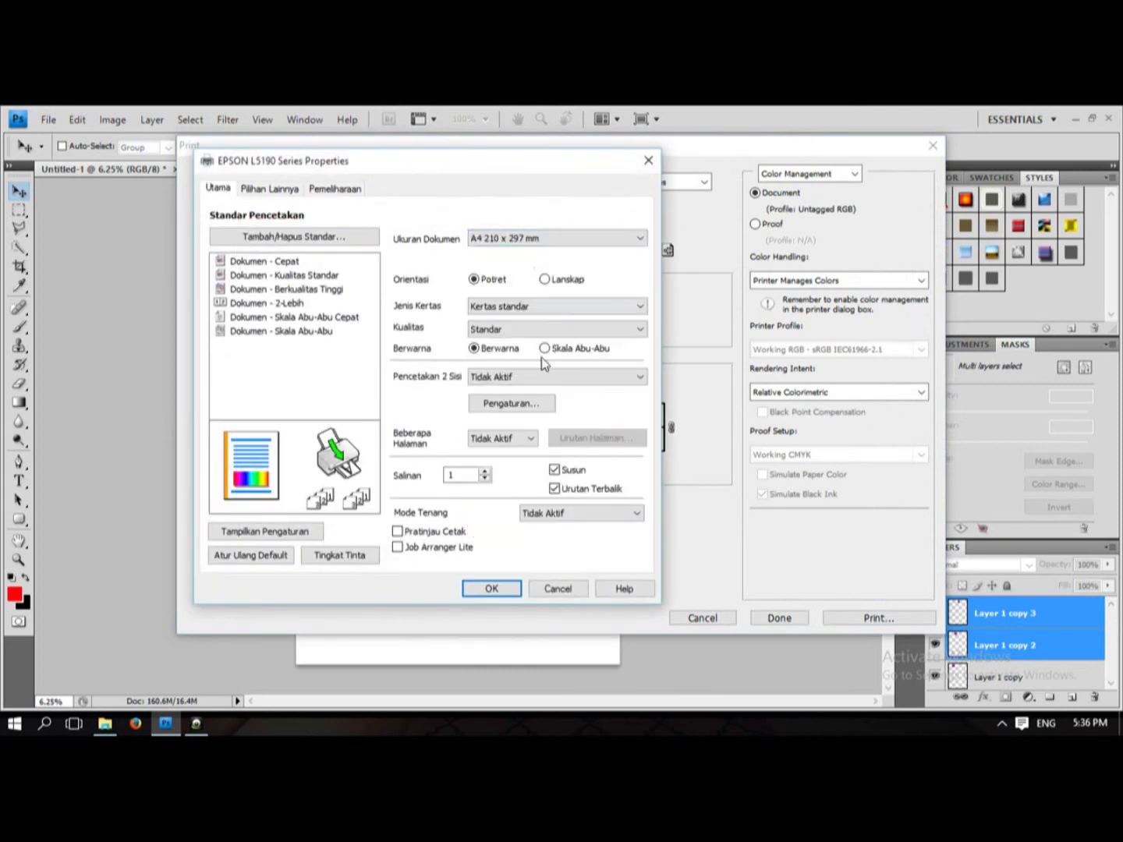
left_click(496, 331)
left_click(499, 376)
left_click(506, 588)
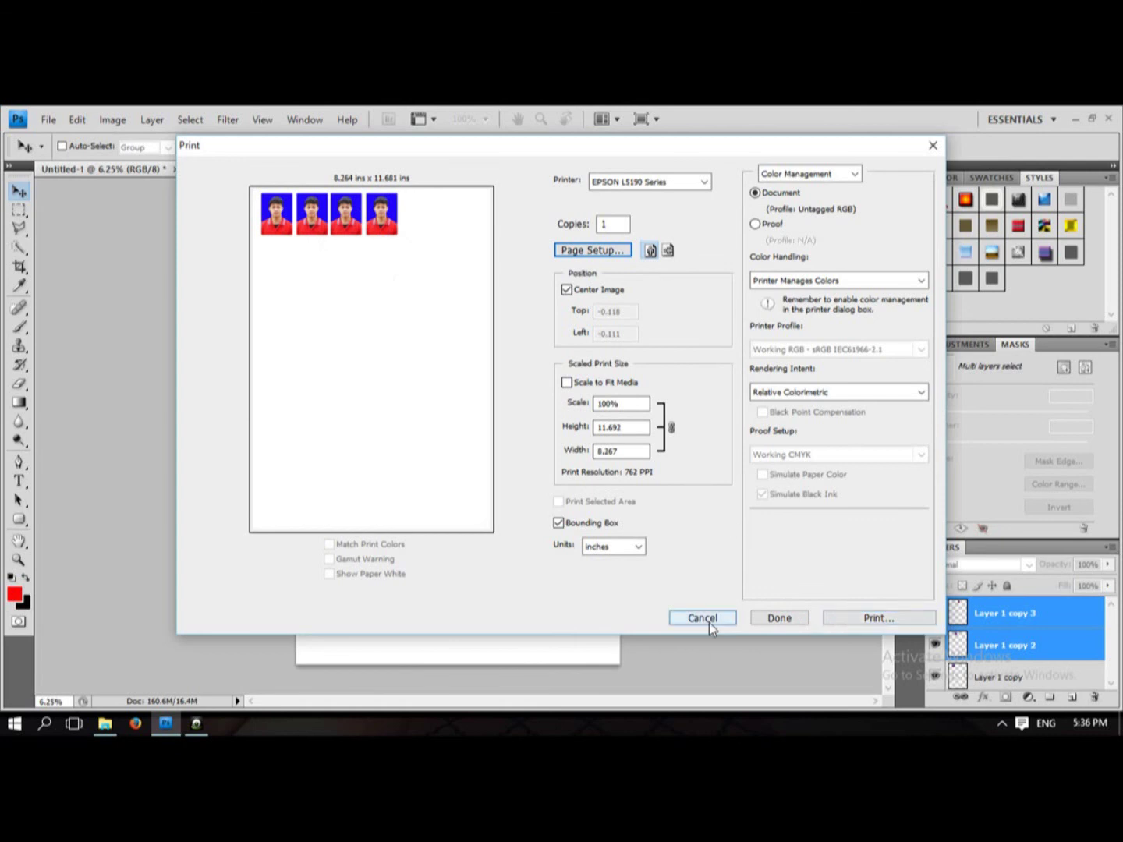
left_click(932, 145)
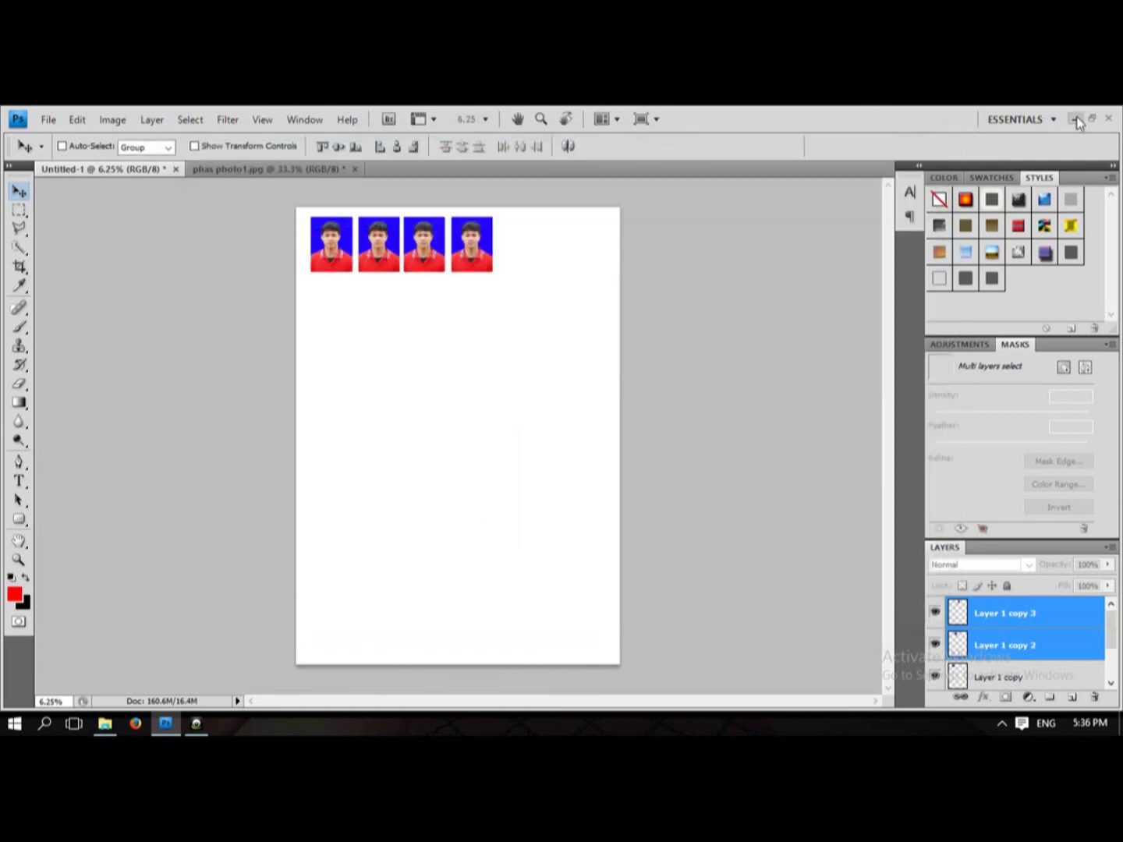
Minimize Photoshop, then open and close the notification panel
left_click(1076, 119)
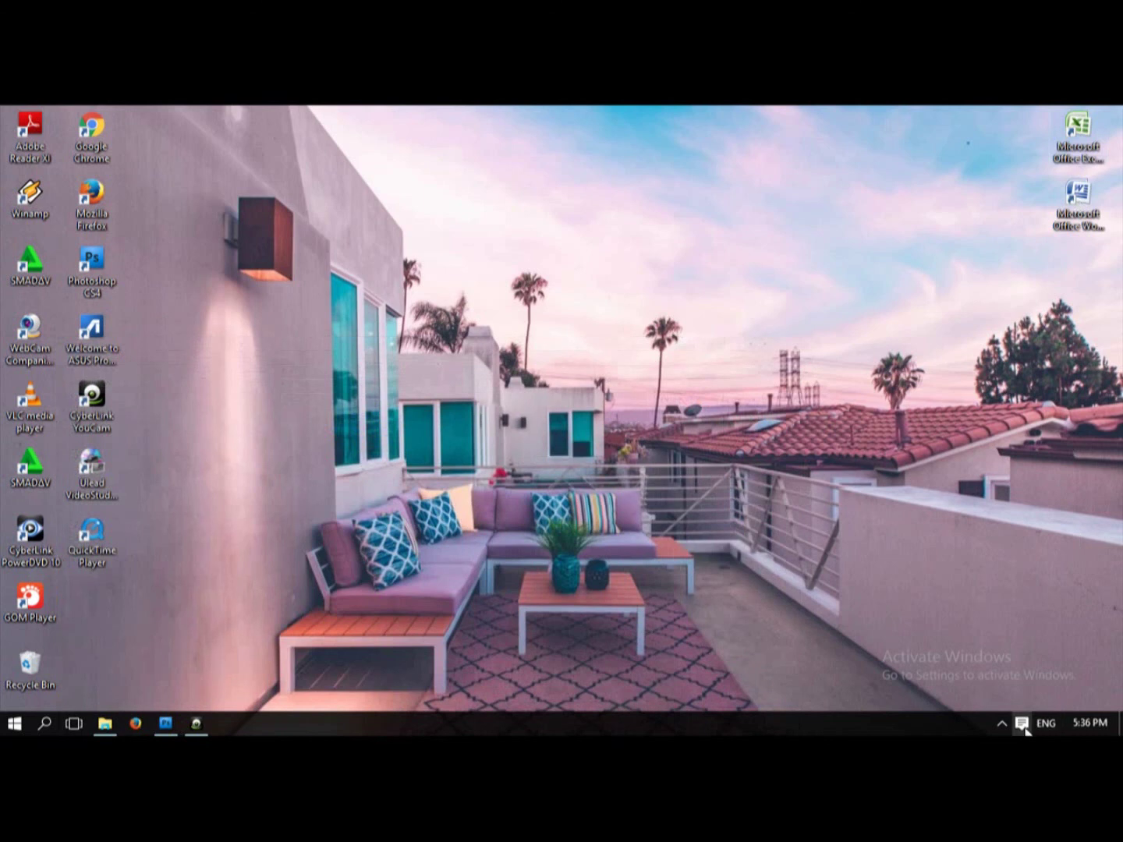
left_click(1020, 722)
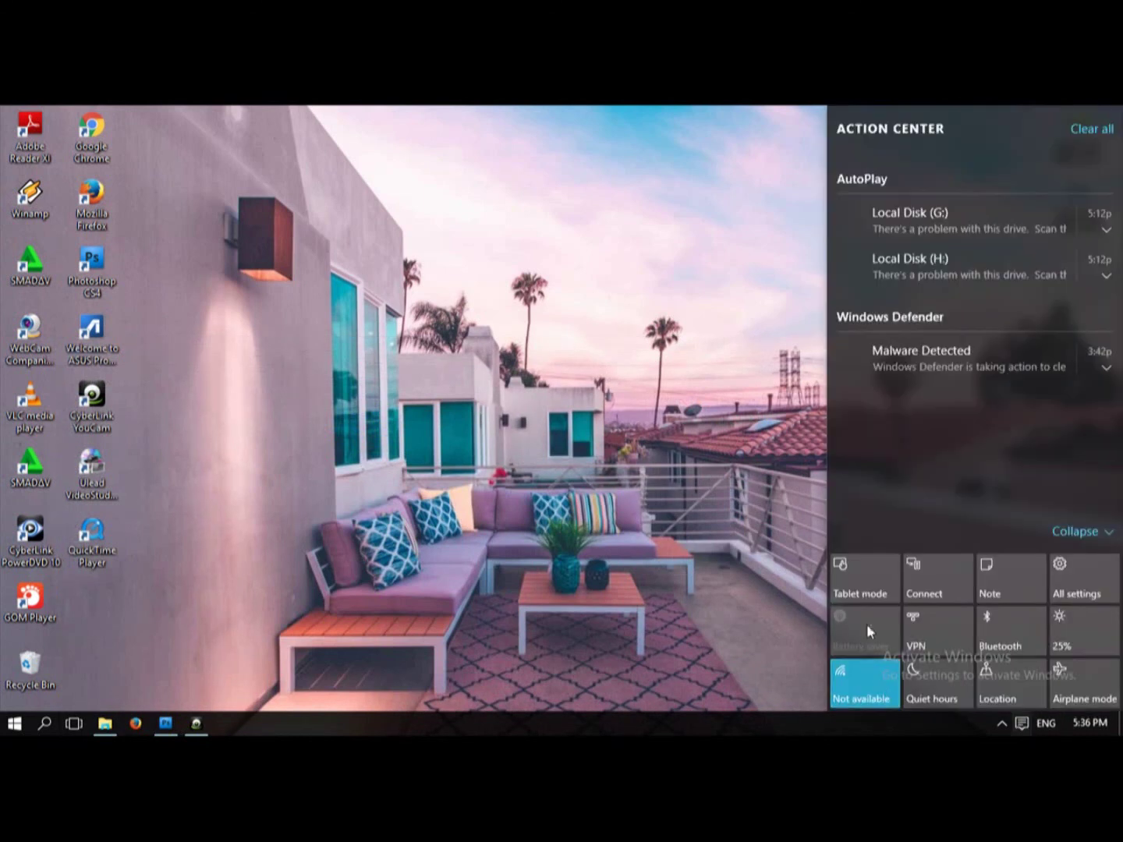
left_click(767, 638)
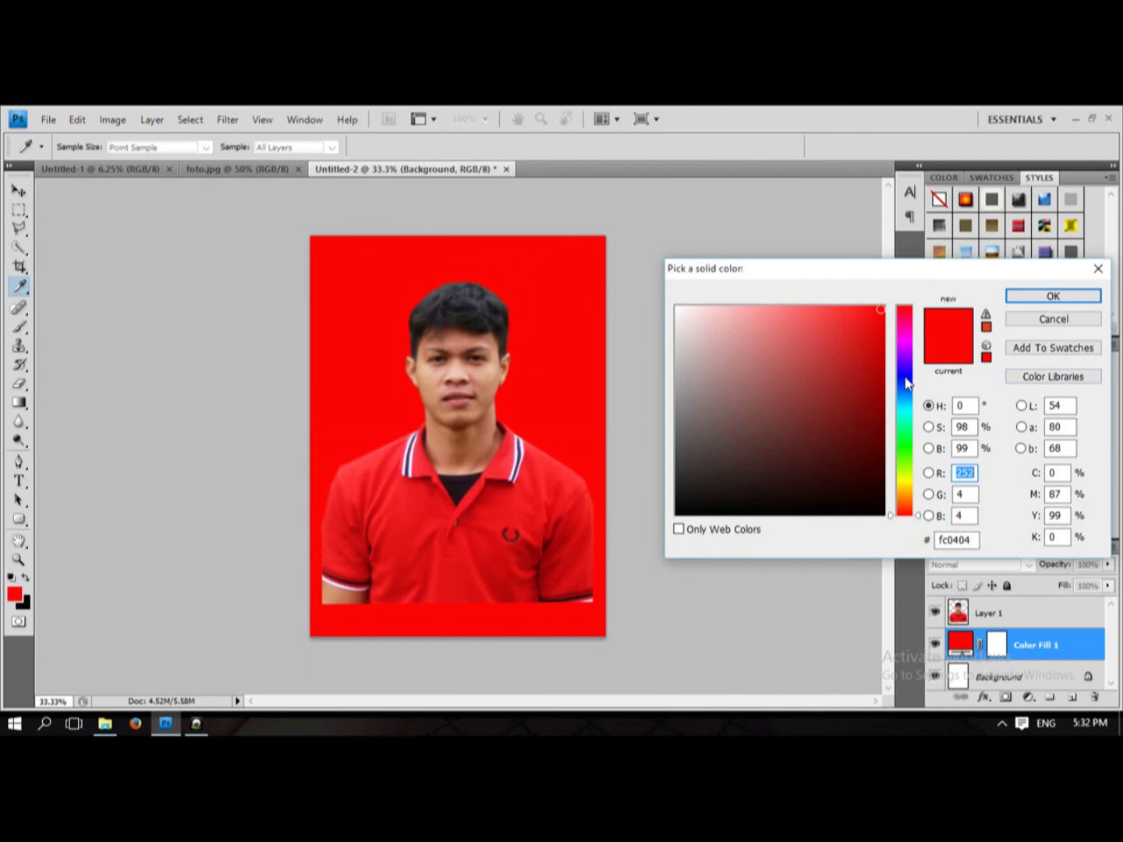
Make the fill blue, select Layer 1, and choose JPEG as the save format
left_click(906, 381)
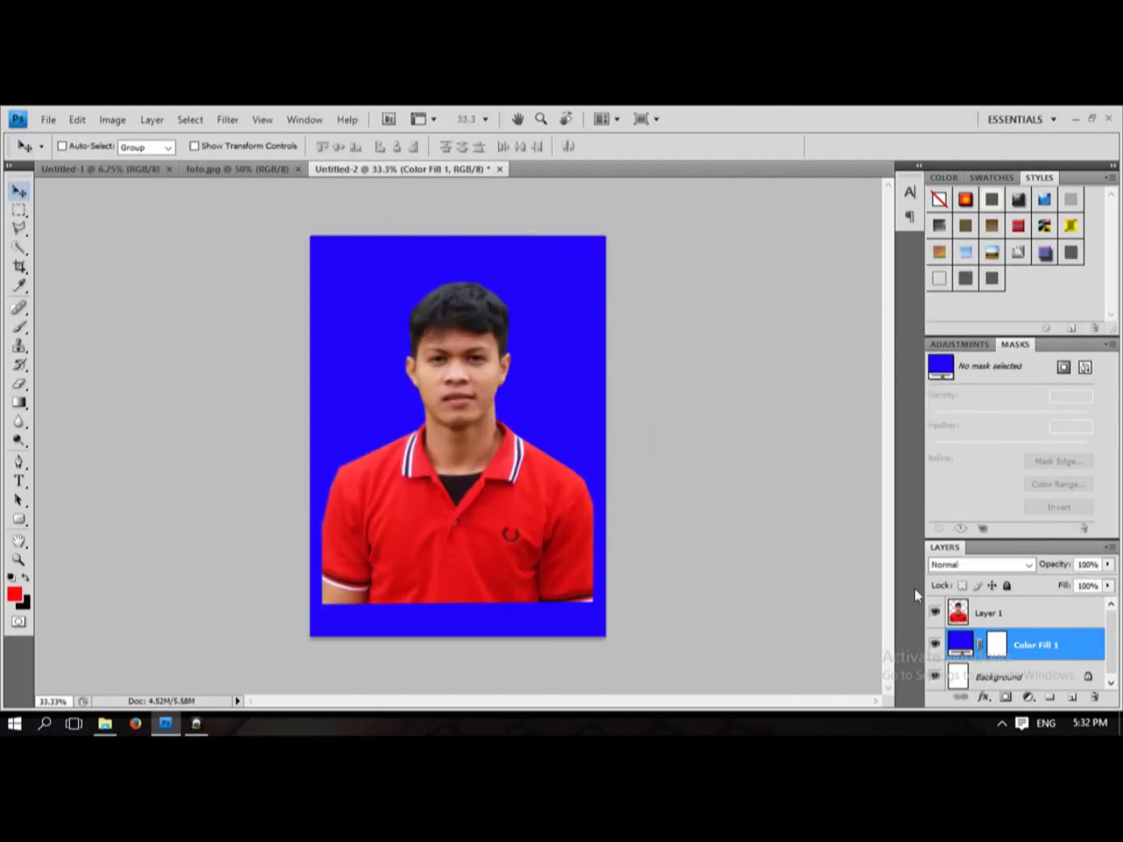
left_click(985, 616)
type("phas photo1")
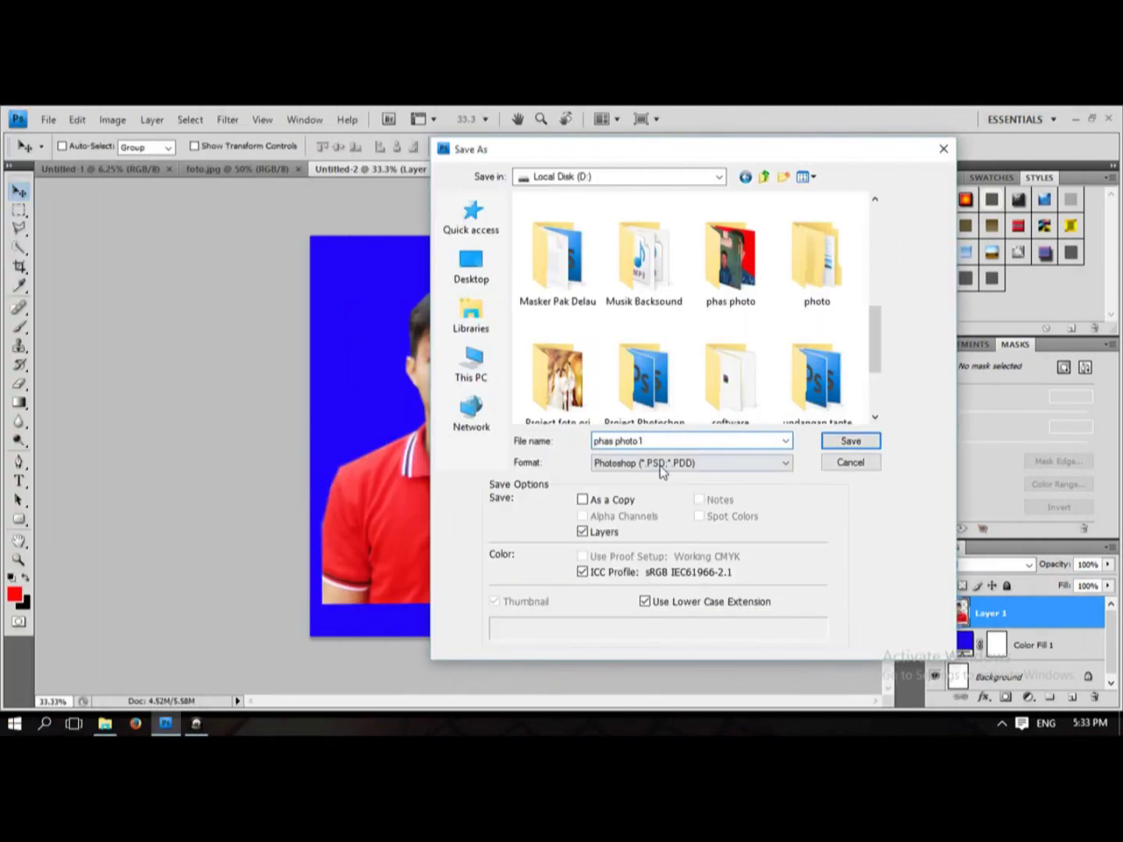
left_click(661, 465)
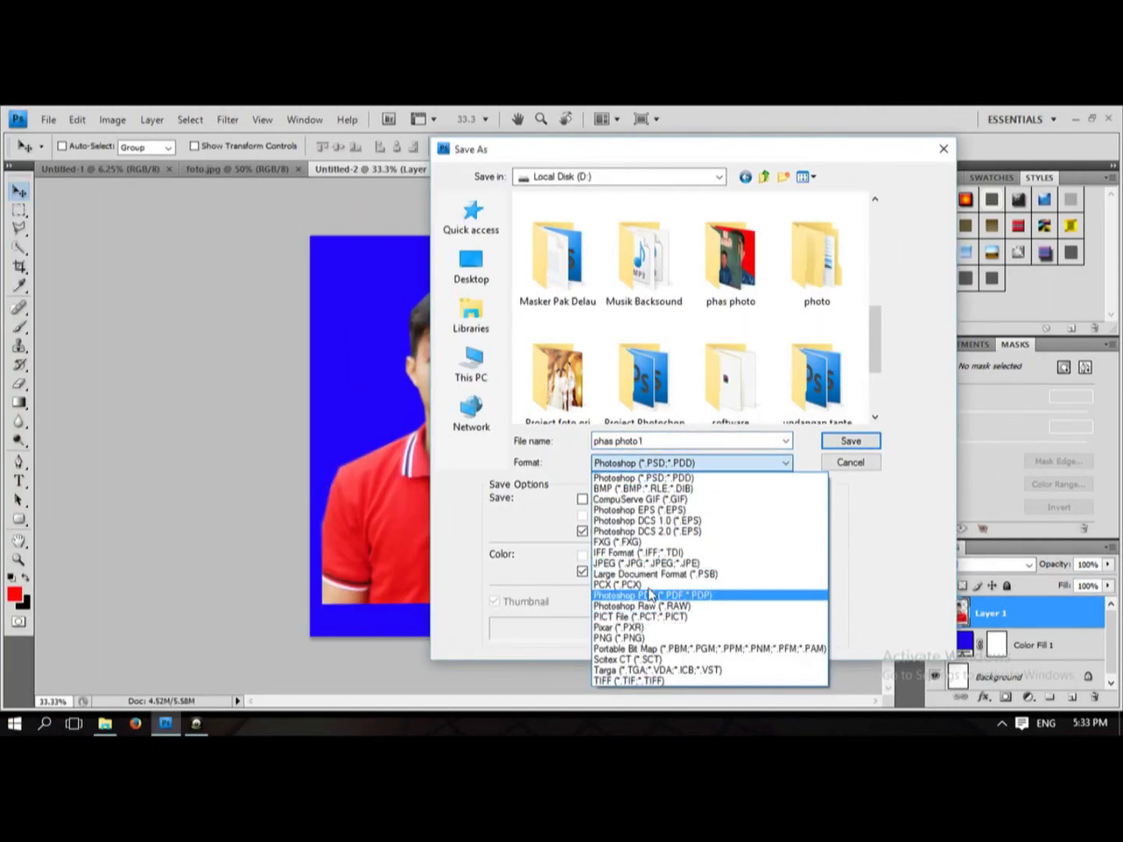
left_click(654, 564)
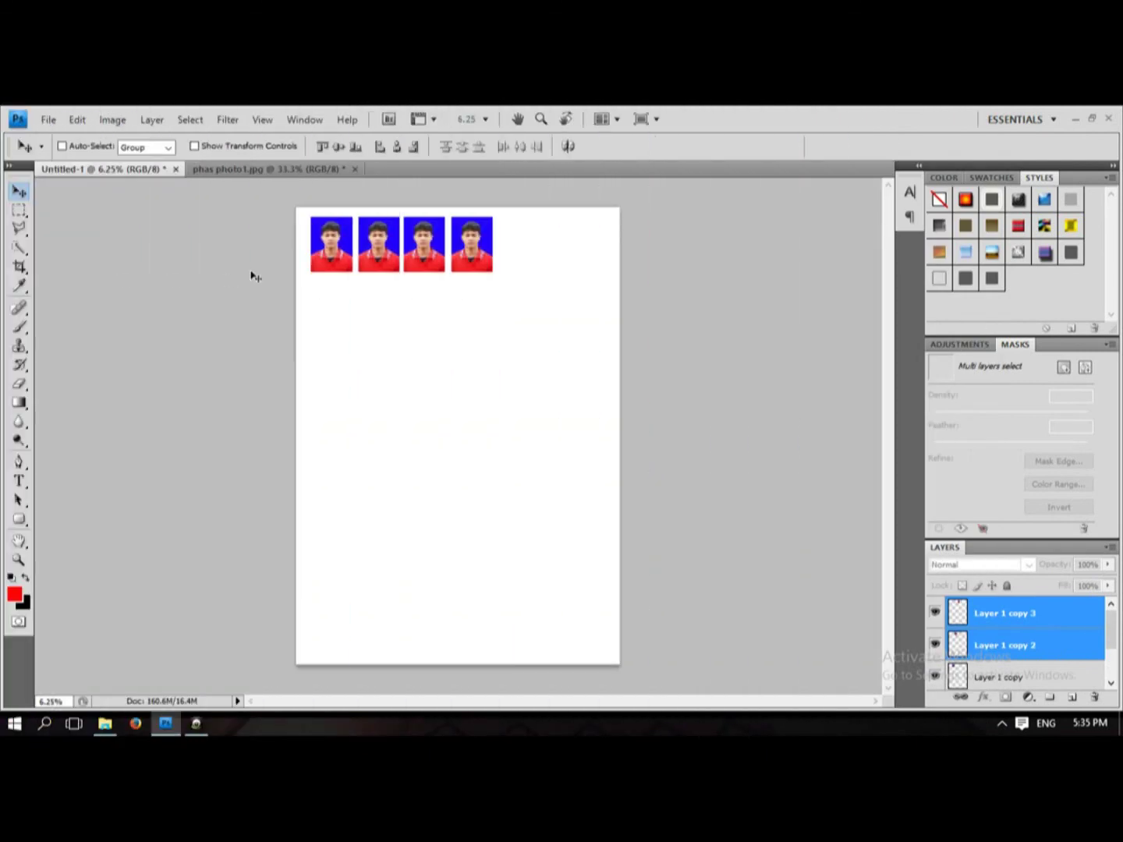